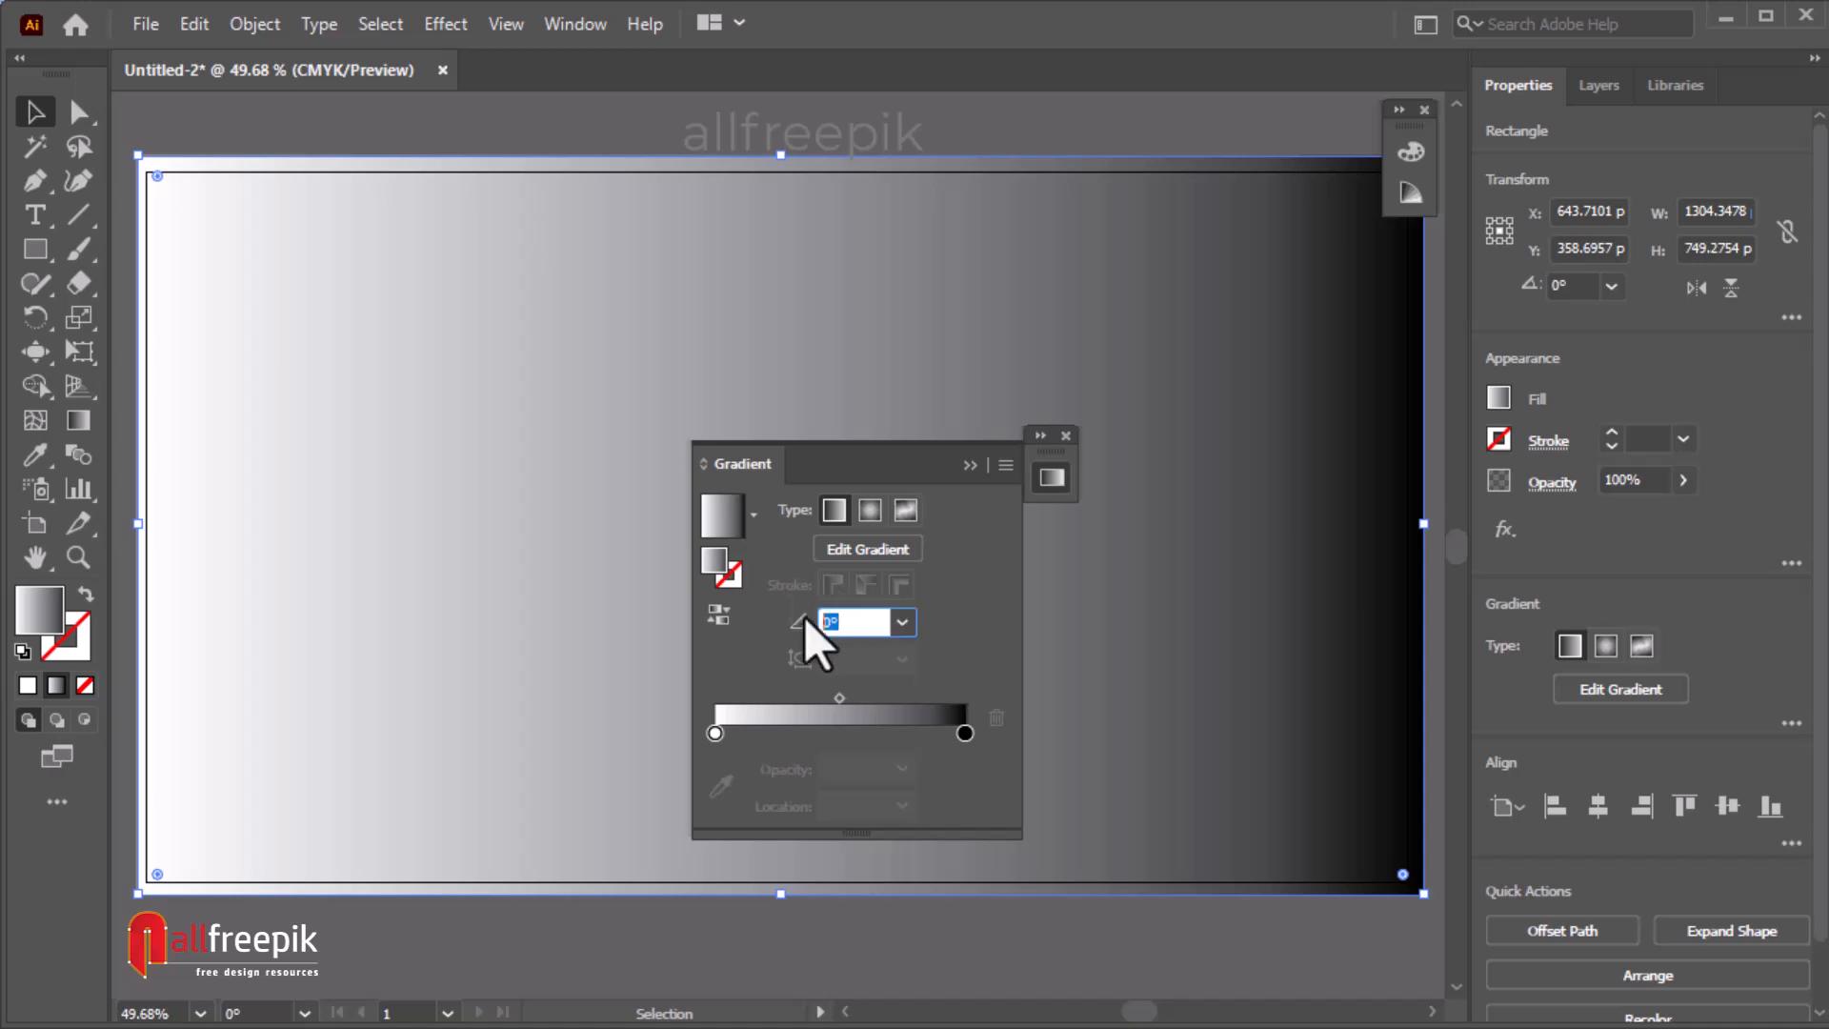
# Set the rectangle's linear gradient angle to 90°.
pyautogui.write('90')
pyautogui.press('Return')
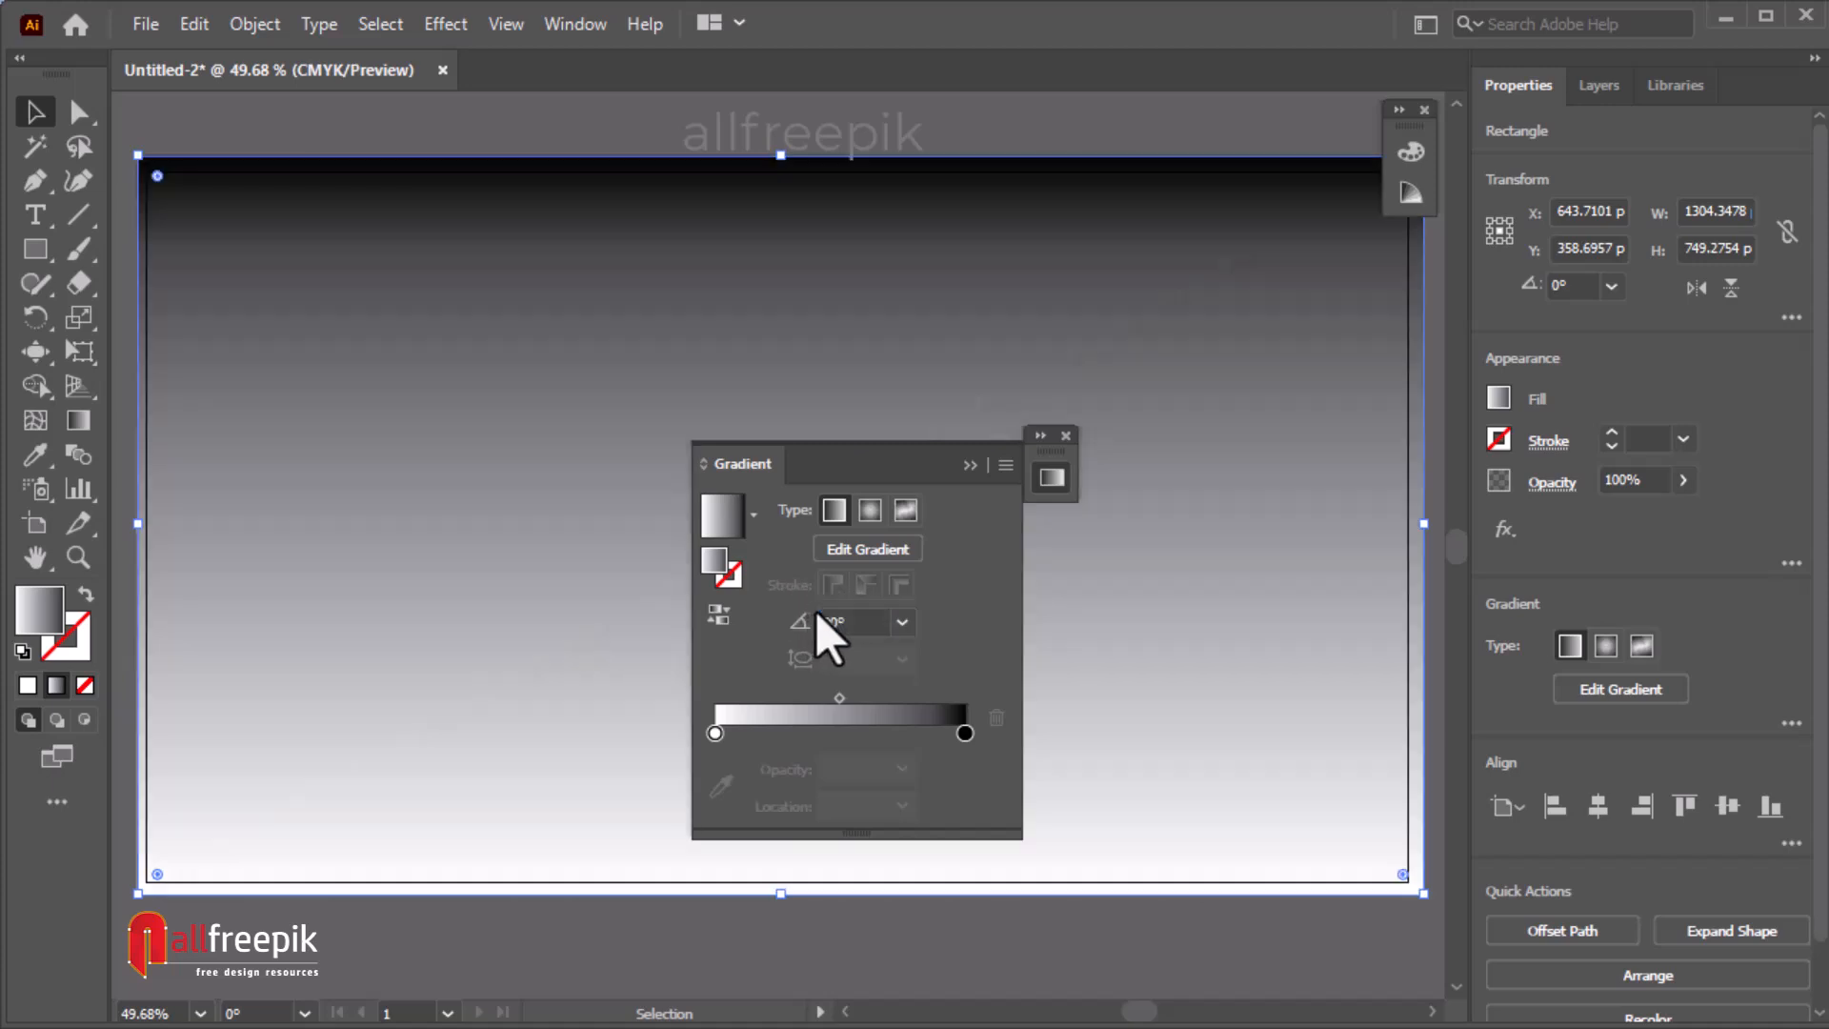
# Set the gradient's end color stop to a pink swatch.
pyautogui.doubleClick(965, 734)
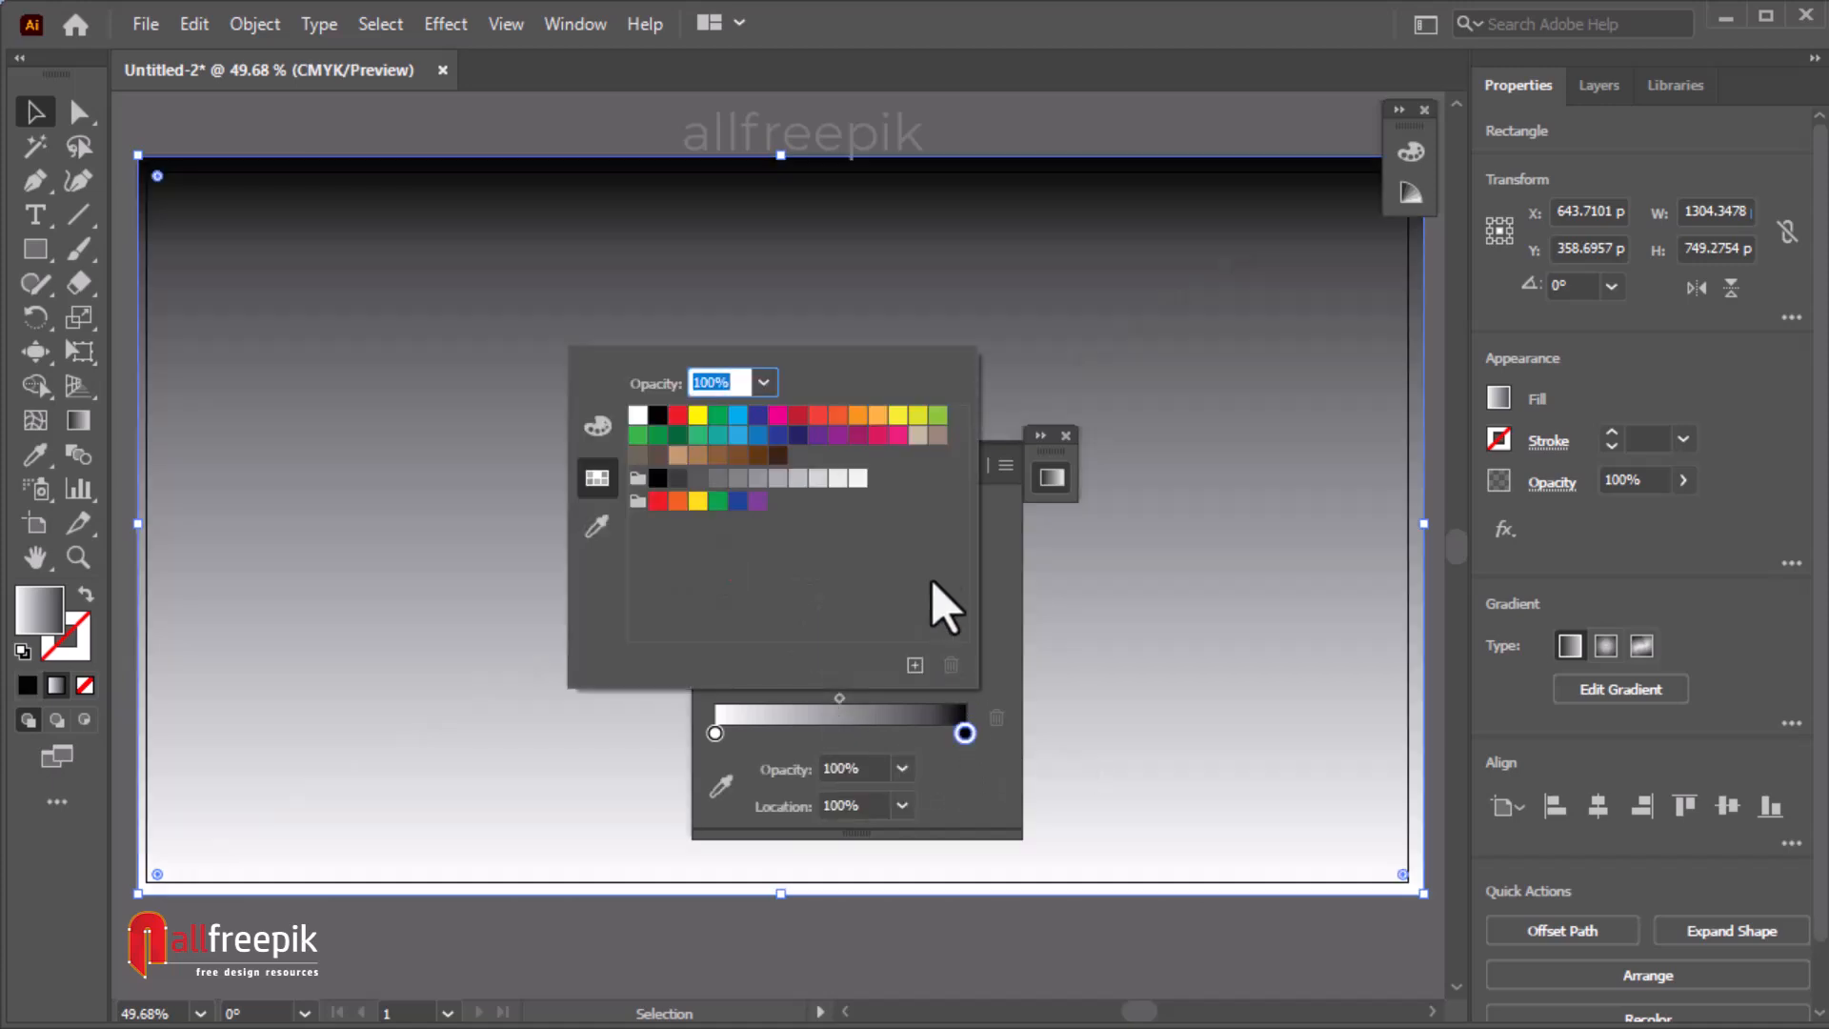
pyautogui.click(897, 436)
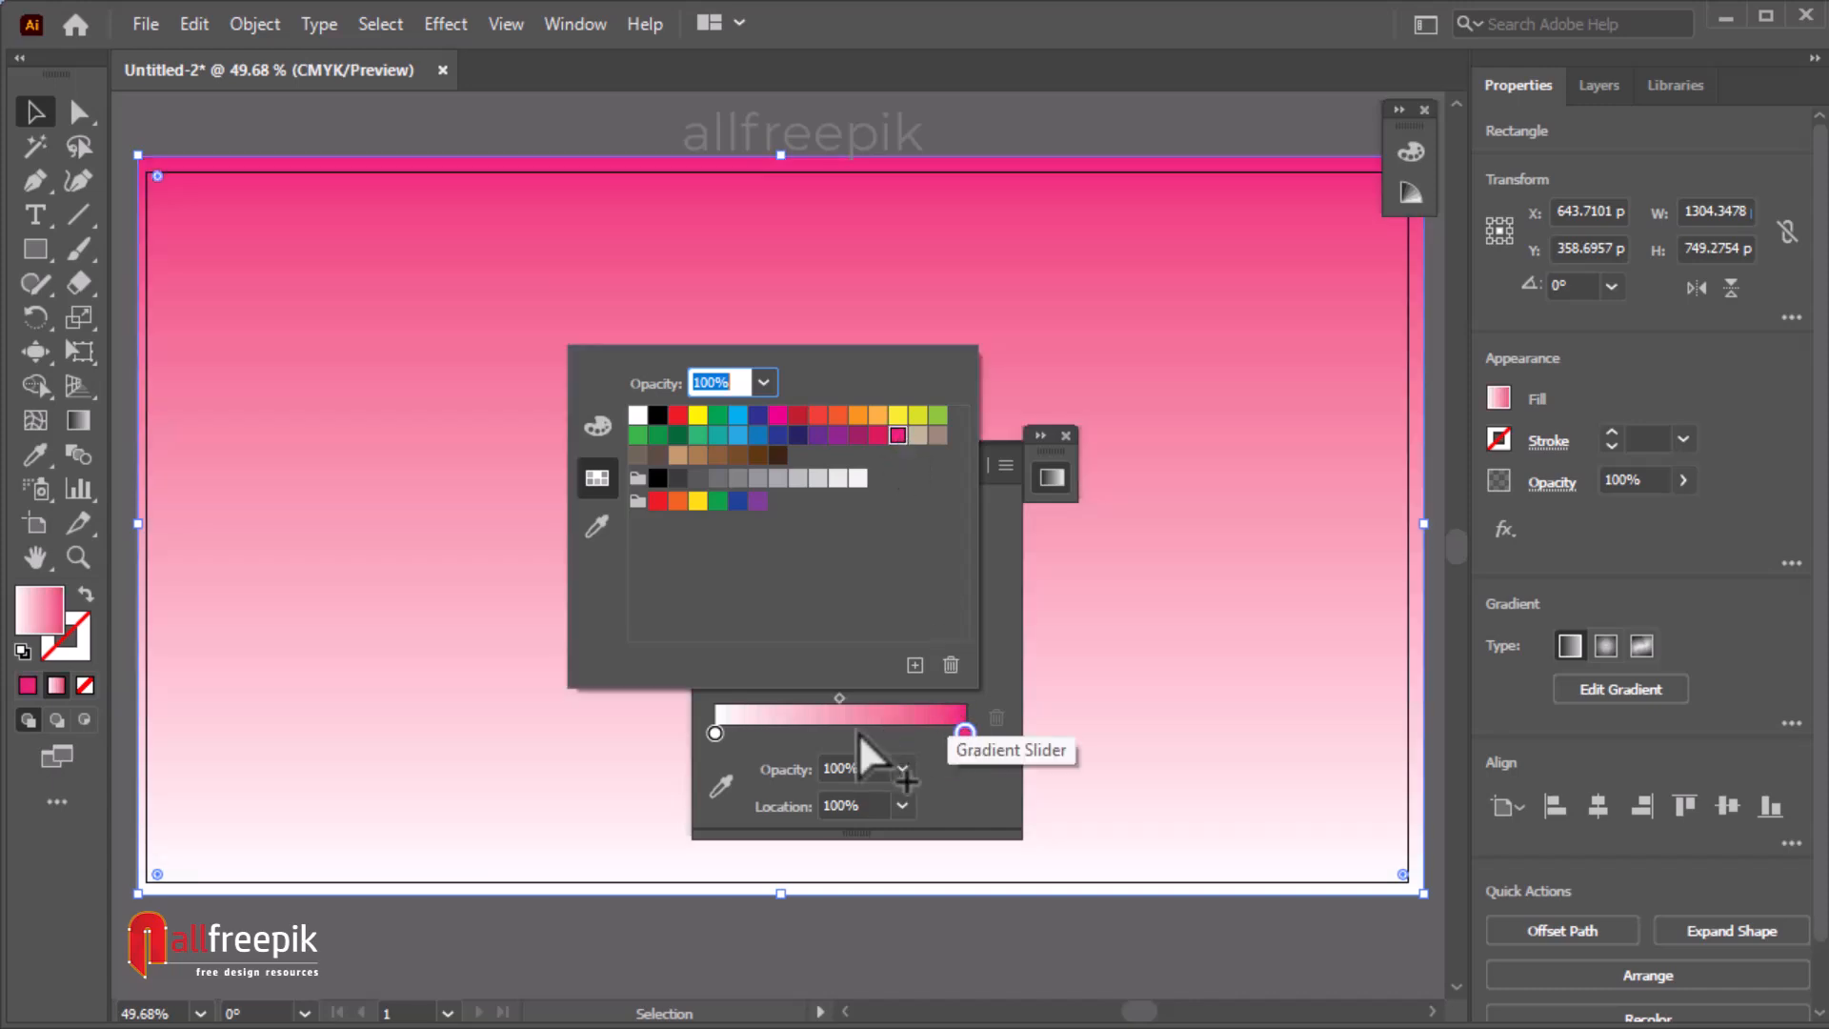
# Set the gradient's start color stop to a dark blue swatch.
pyautogui.press('Escape')
pyautogui.doubleClick(716, 733)
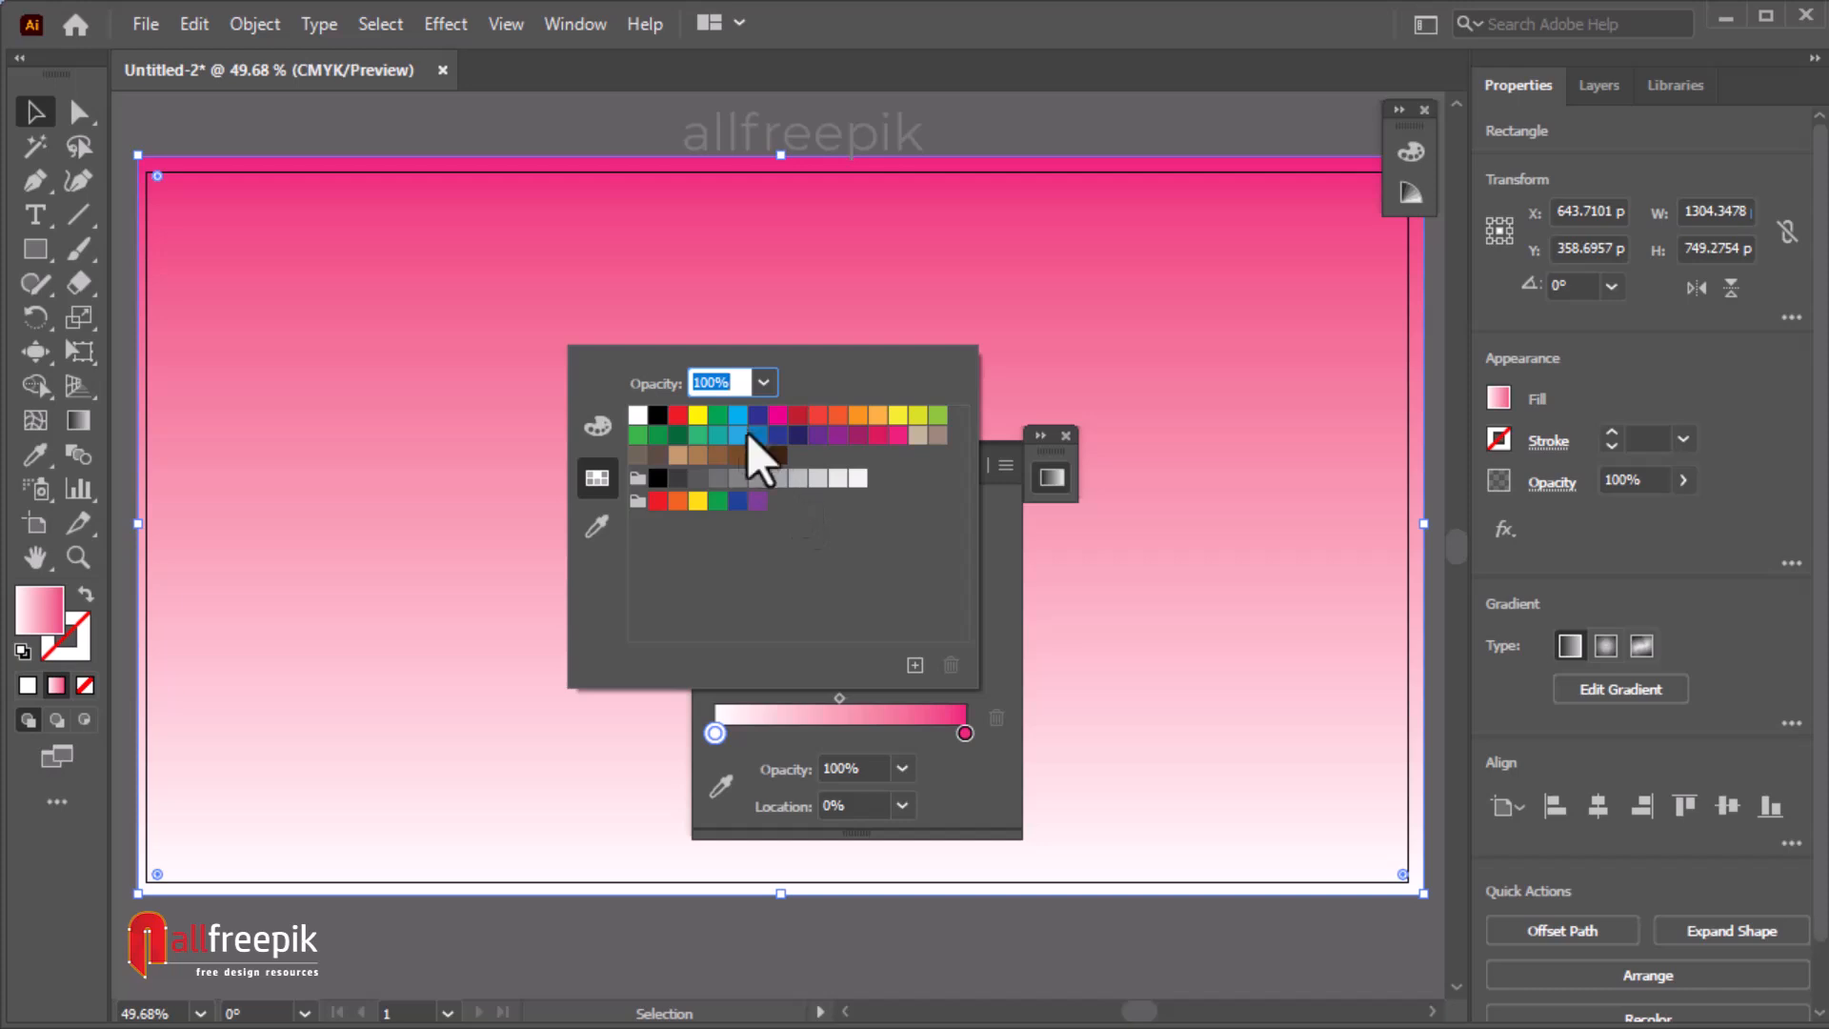
pyautogui.click(739, 419)
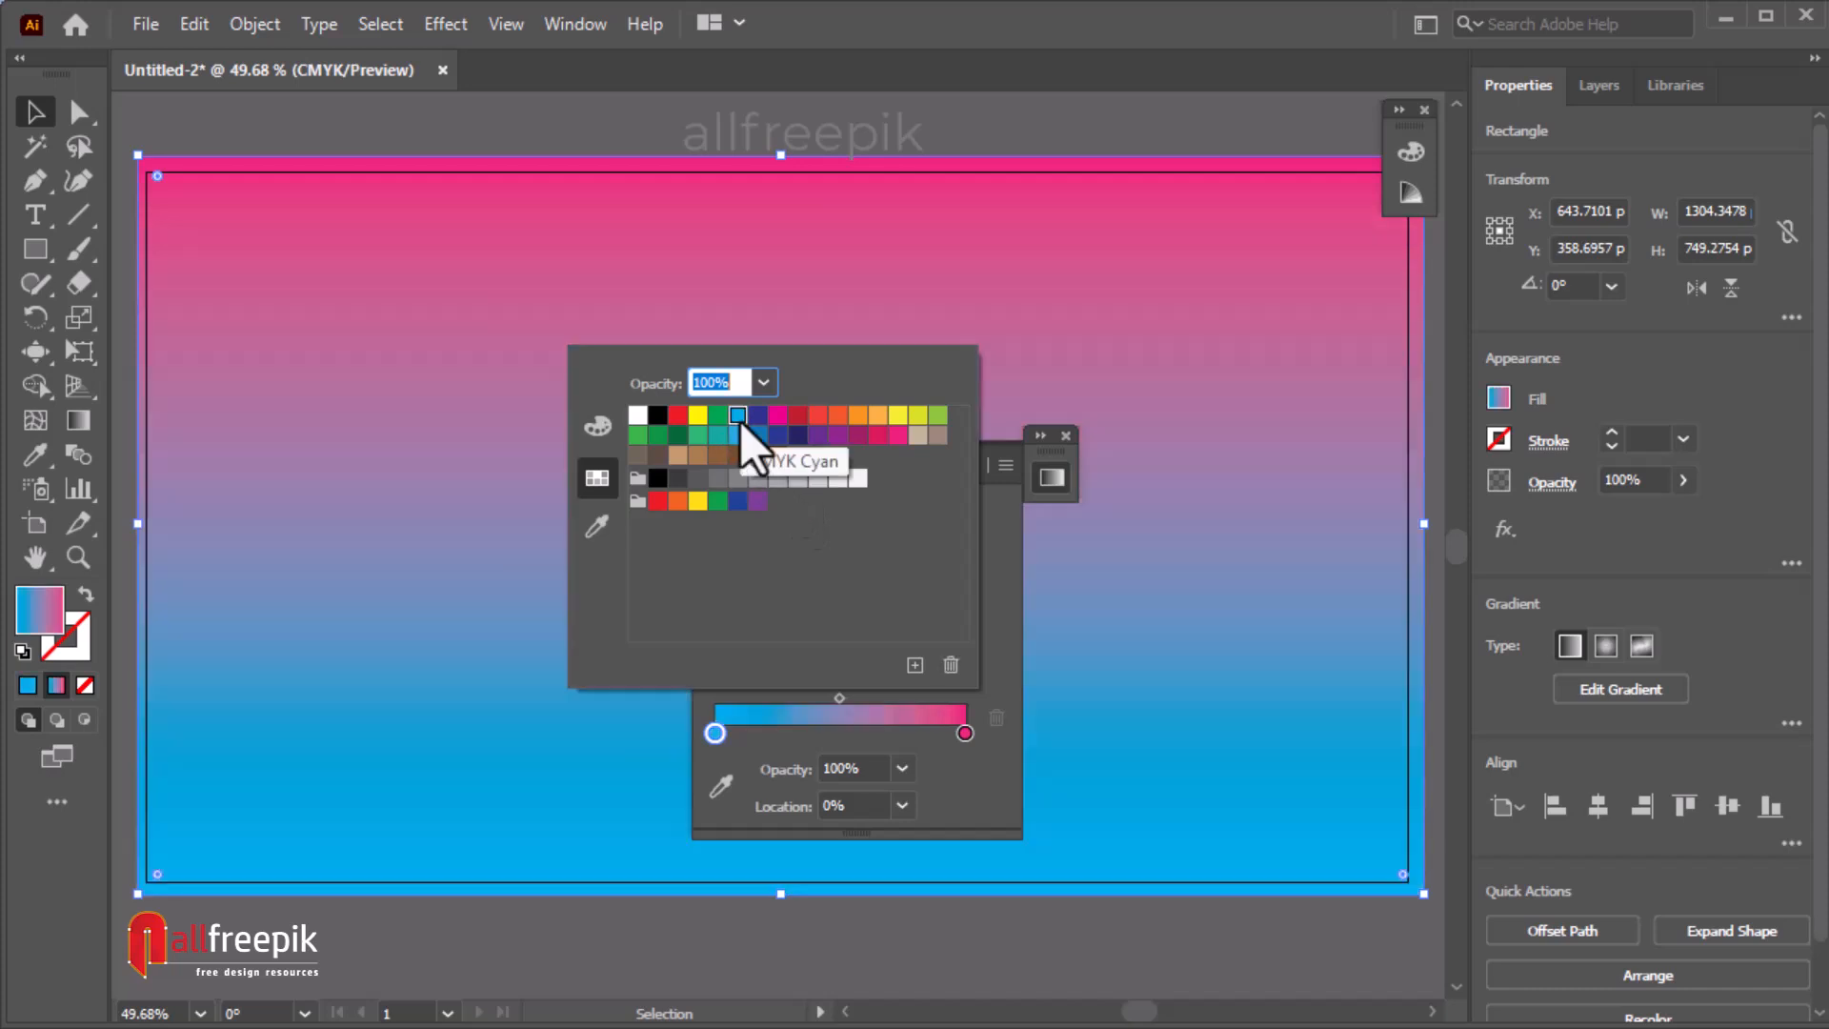
pyautogui.click(738, 501)
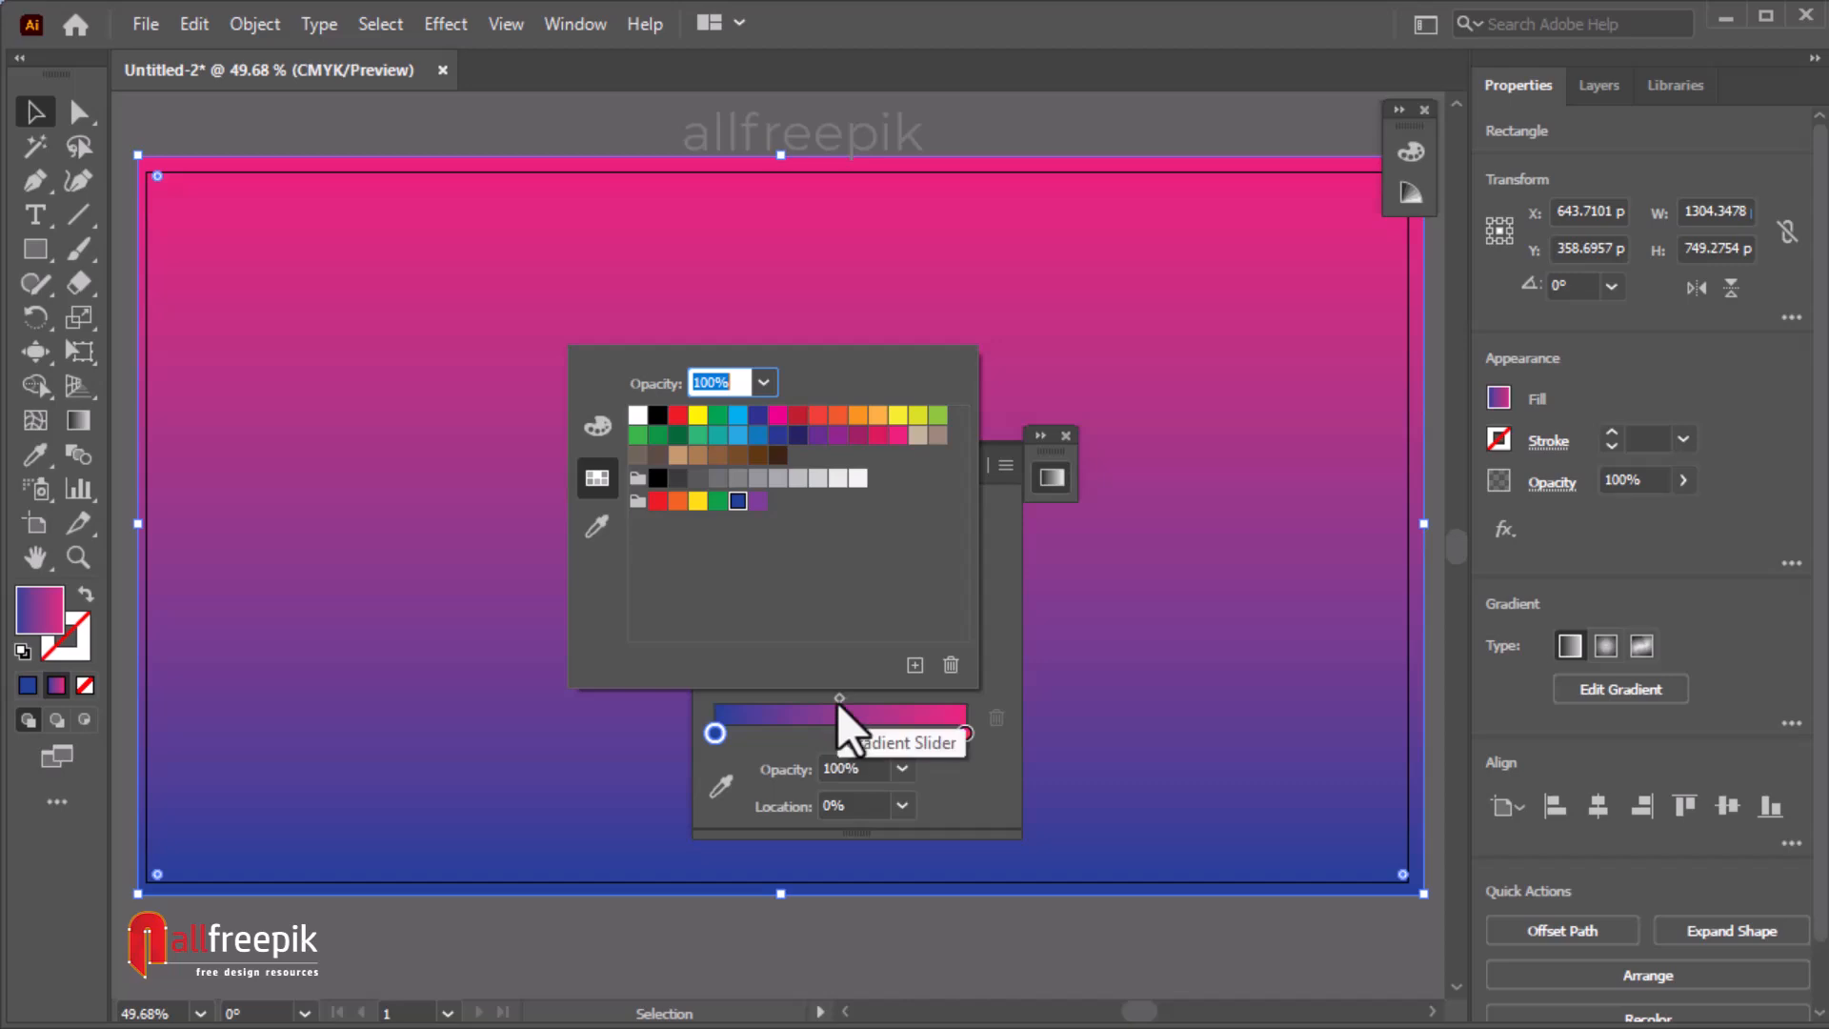
# Add a middle gradient stop at about 48% and color it a bright blue swatch, then collapse the Gradient panel.
pyautogui.click(837, 733)
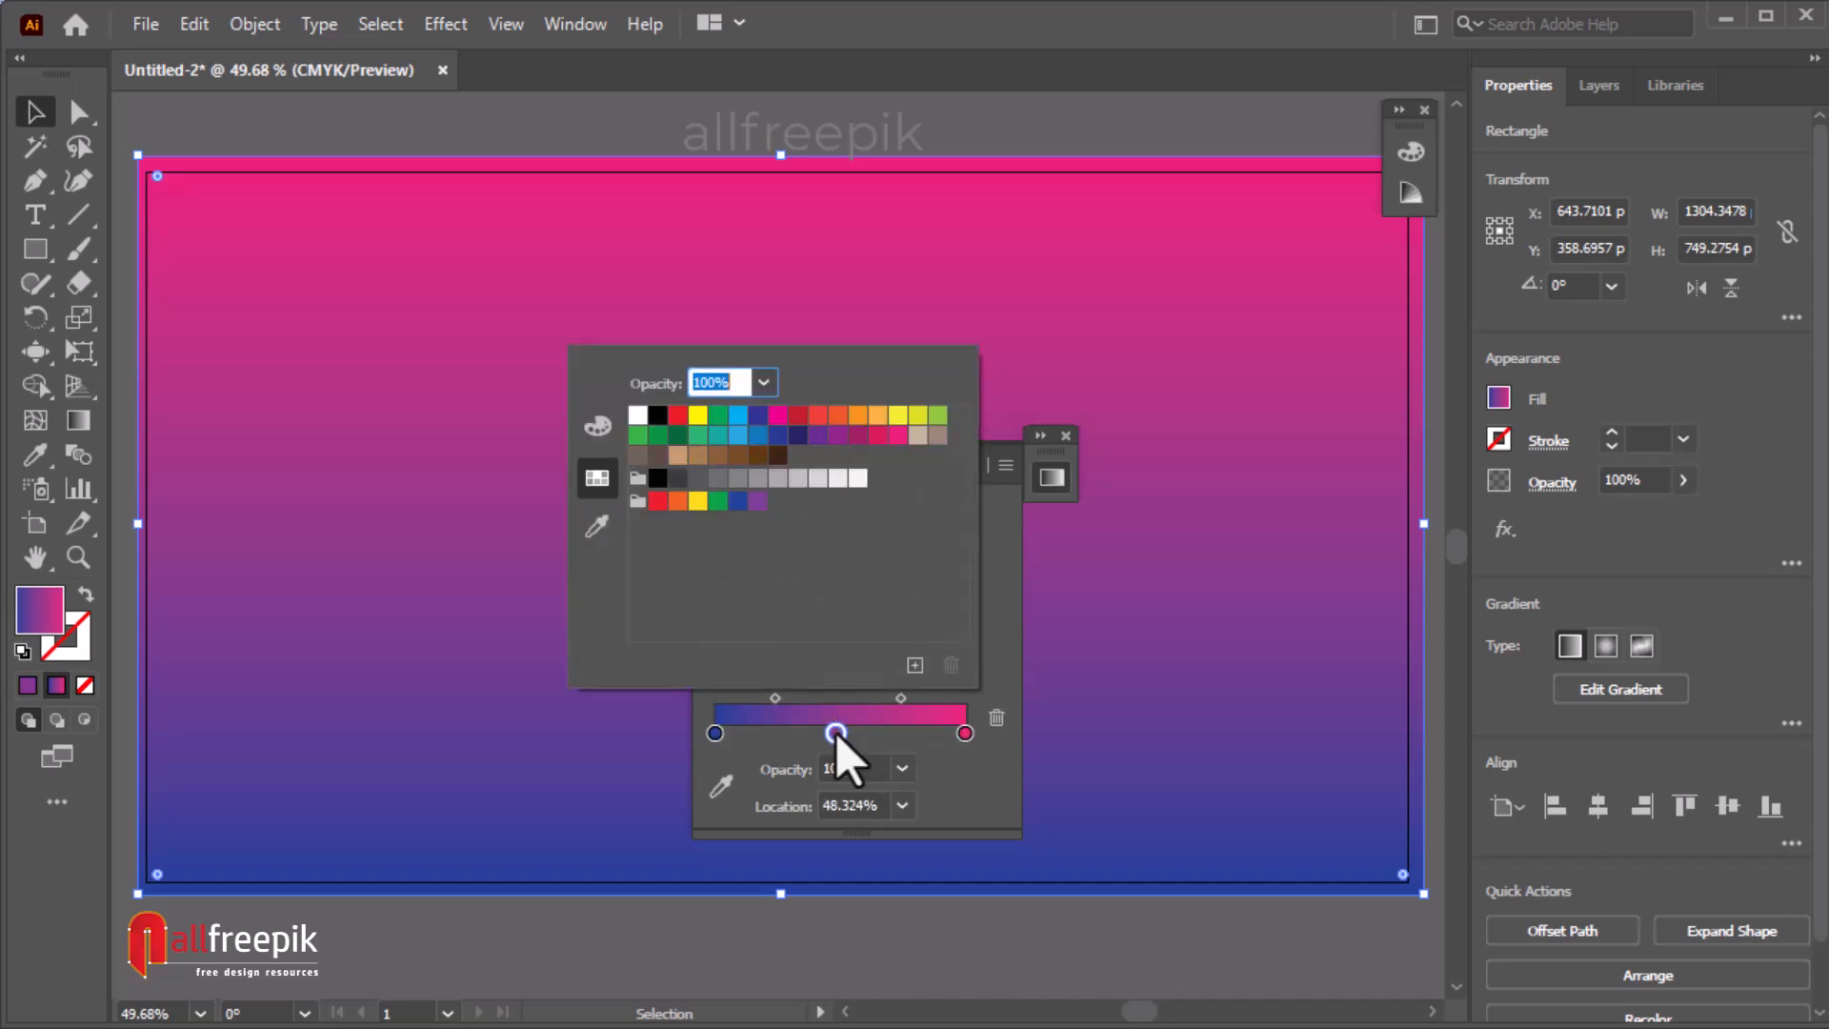
pyautogui.doubleClick(837, 734)
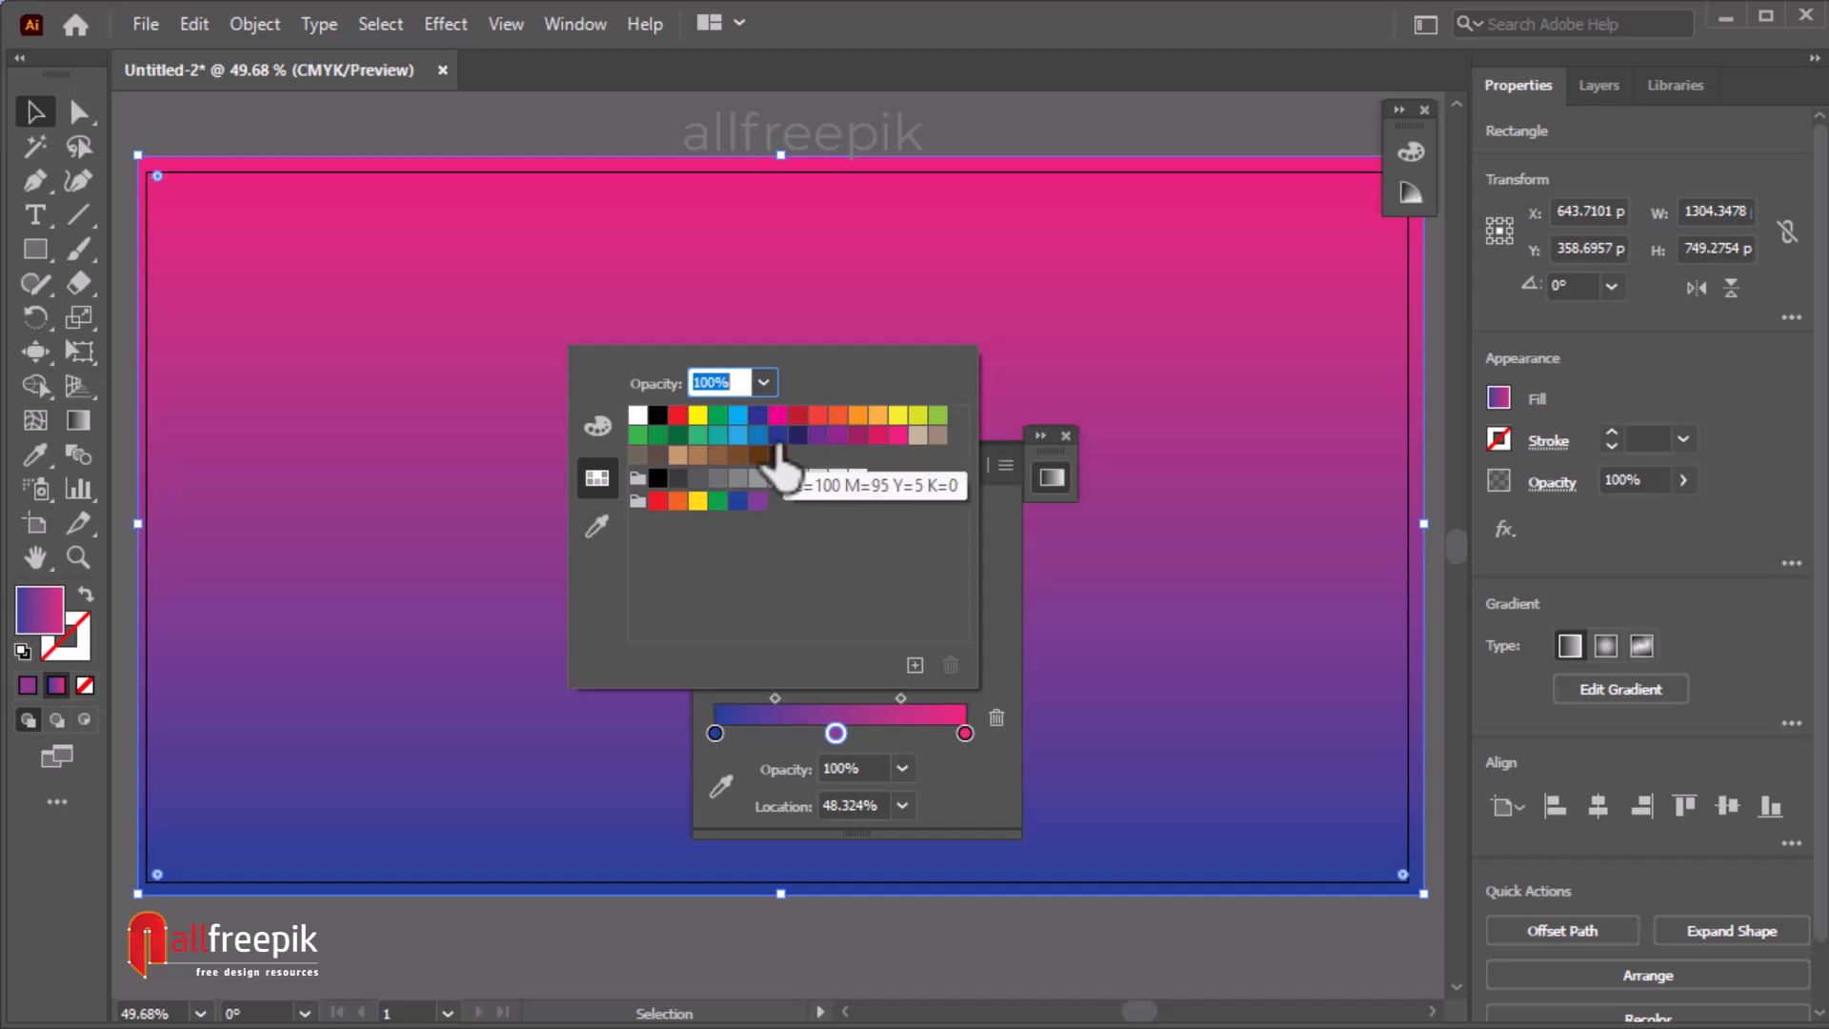
pyautogui.click(738, 416)
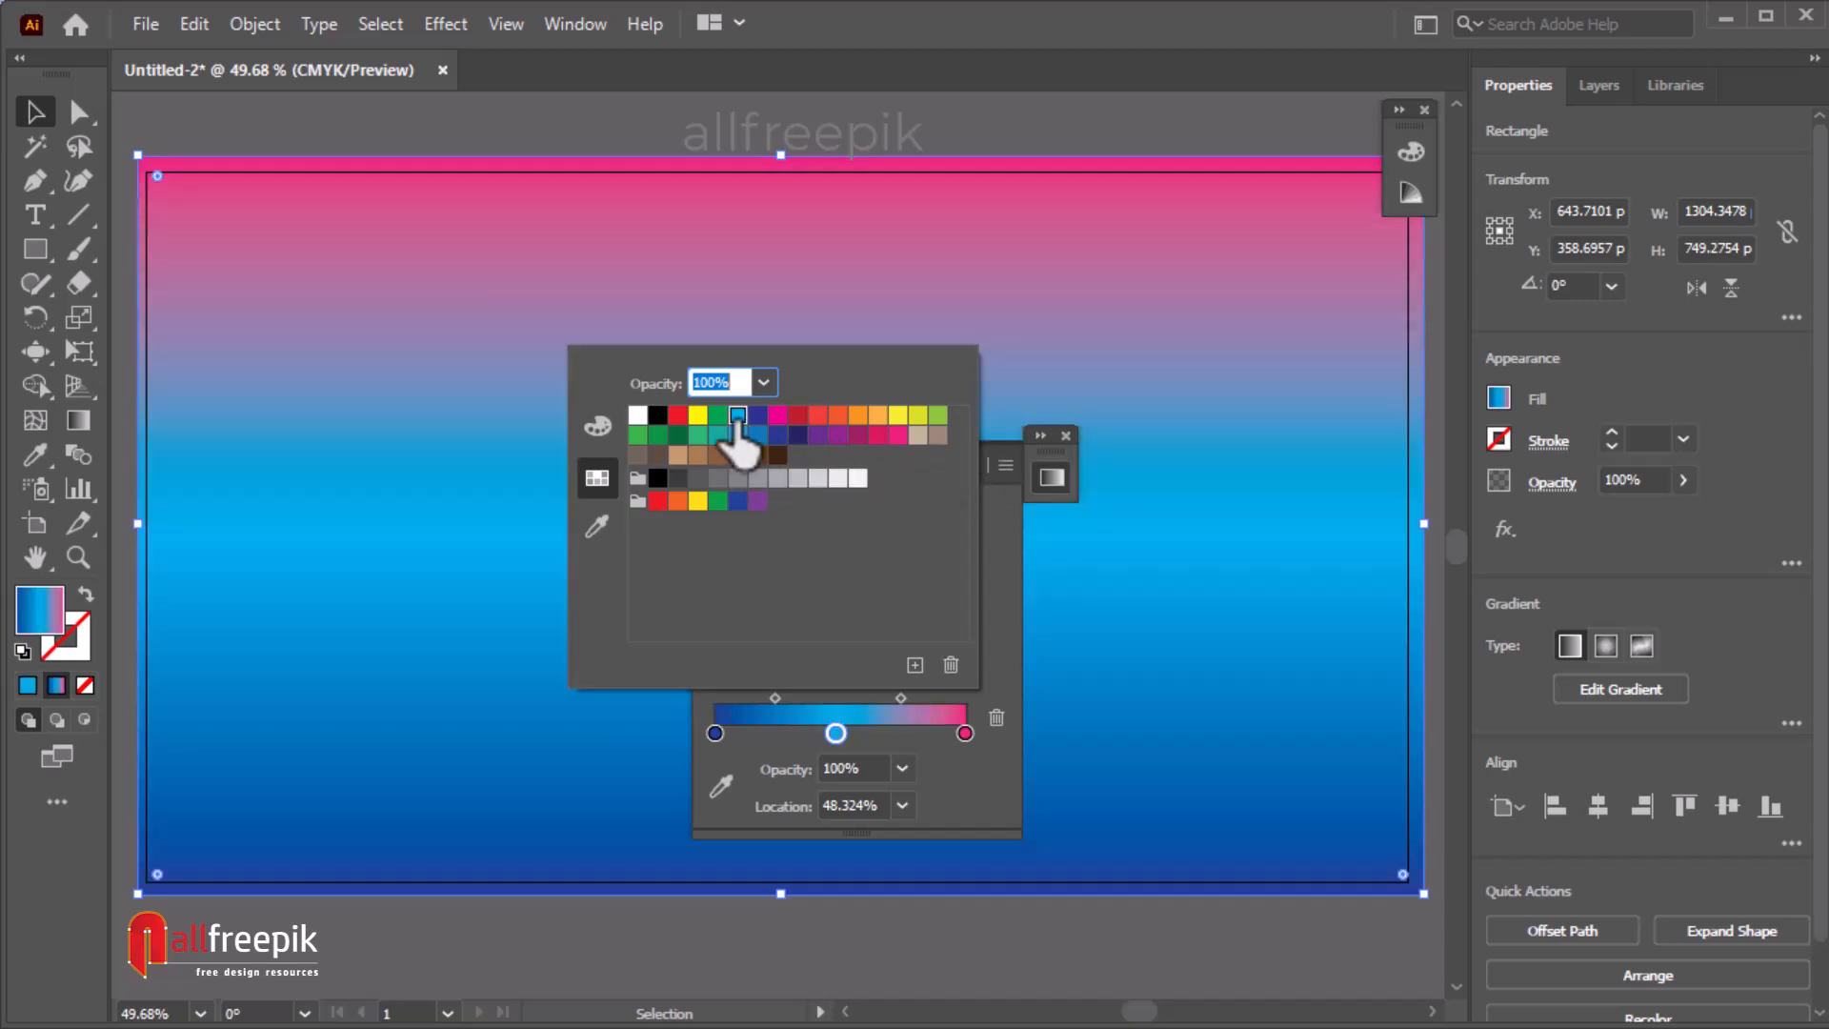
pyautogui.click(738, 438)
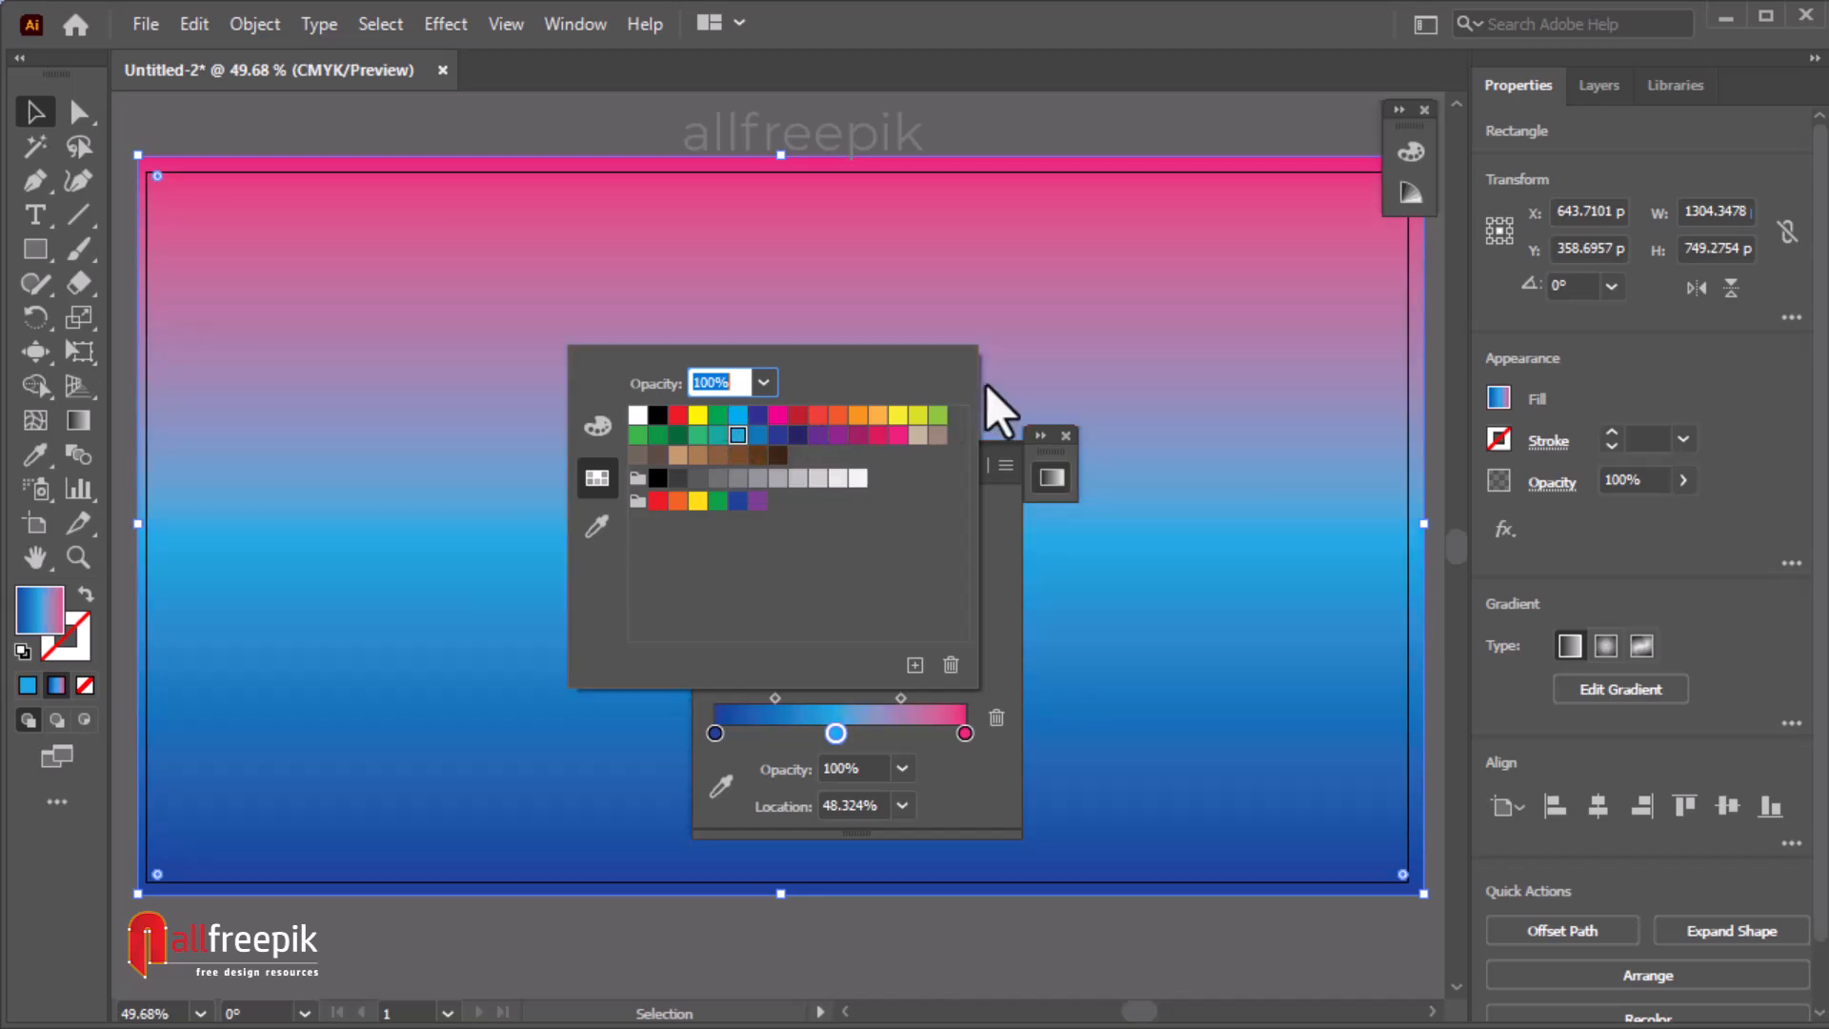
pyautogui.click(990, 779)
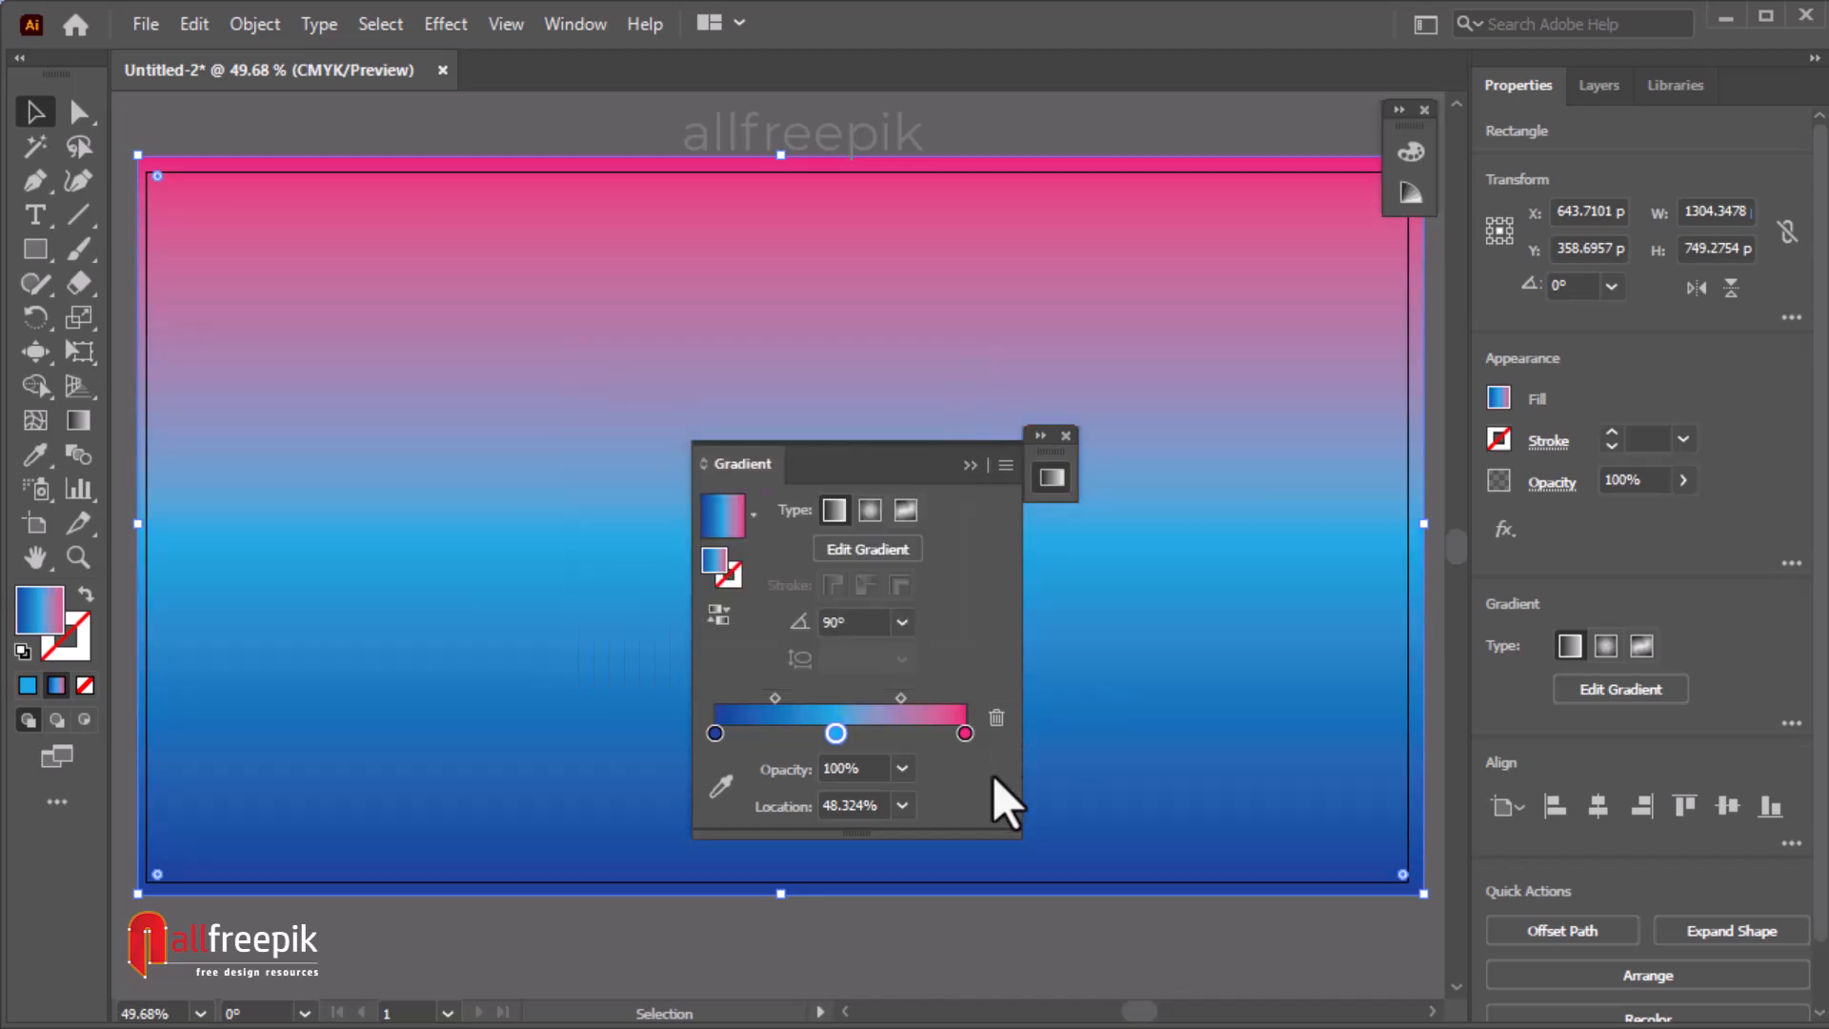
pyautogui.click(1056, 474)
pyautogui.moveTo(1053, 455); pyautogui.dragTo(1396, 427)
# Select everything and lock the gradient background rectangle.
pyautogui.click(455, 133)
pyautogui.hotkey('ctrl', 'a')
pyautogui.click(255, 24)
pyautogui.moveTo(381, 213)
pyautogui.click(862, 211)
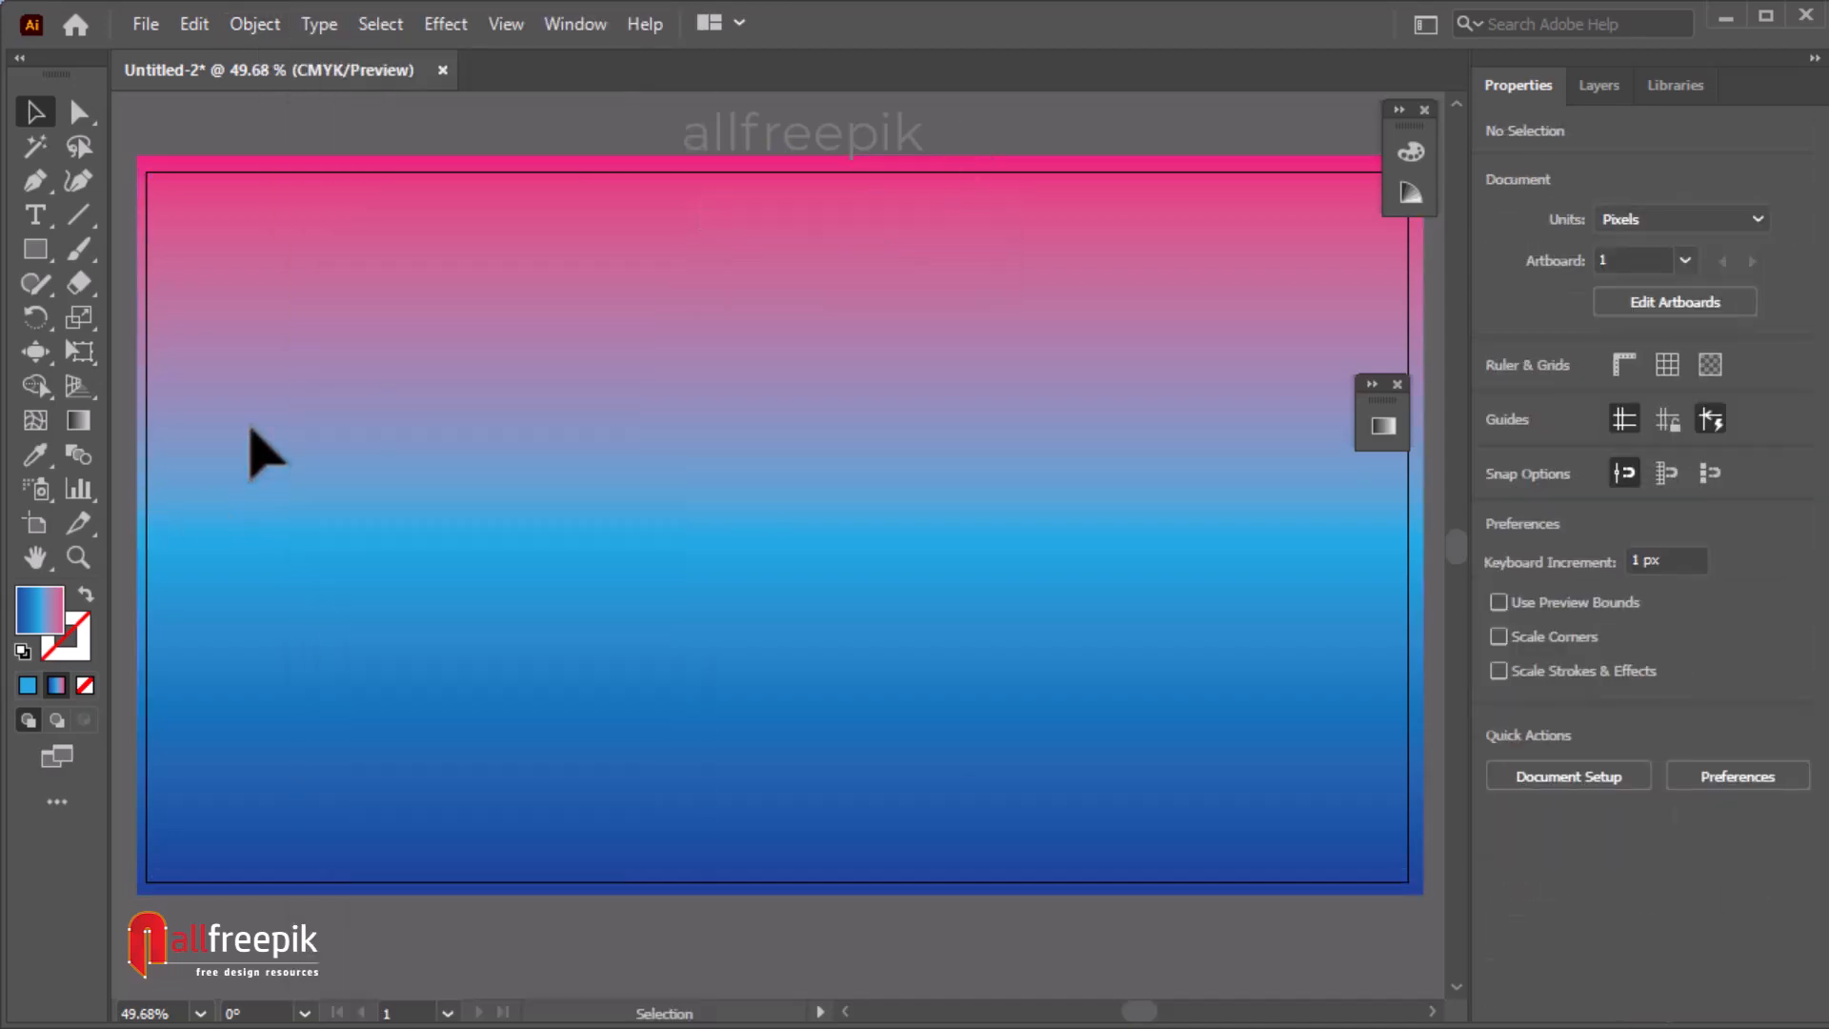
# Paint many long wavy horizontal strokes across the artboard's middle with the Paintbrush tool and gradient stroke.
pyautogui.click(79, 249)
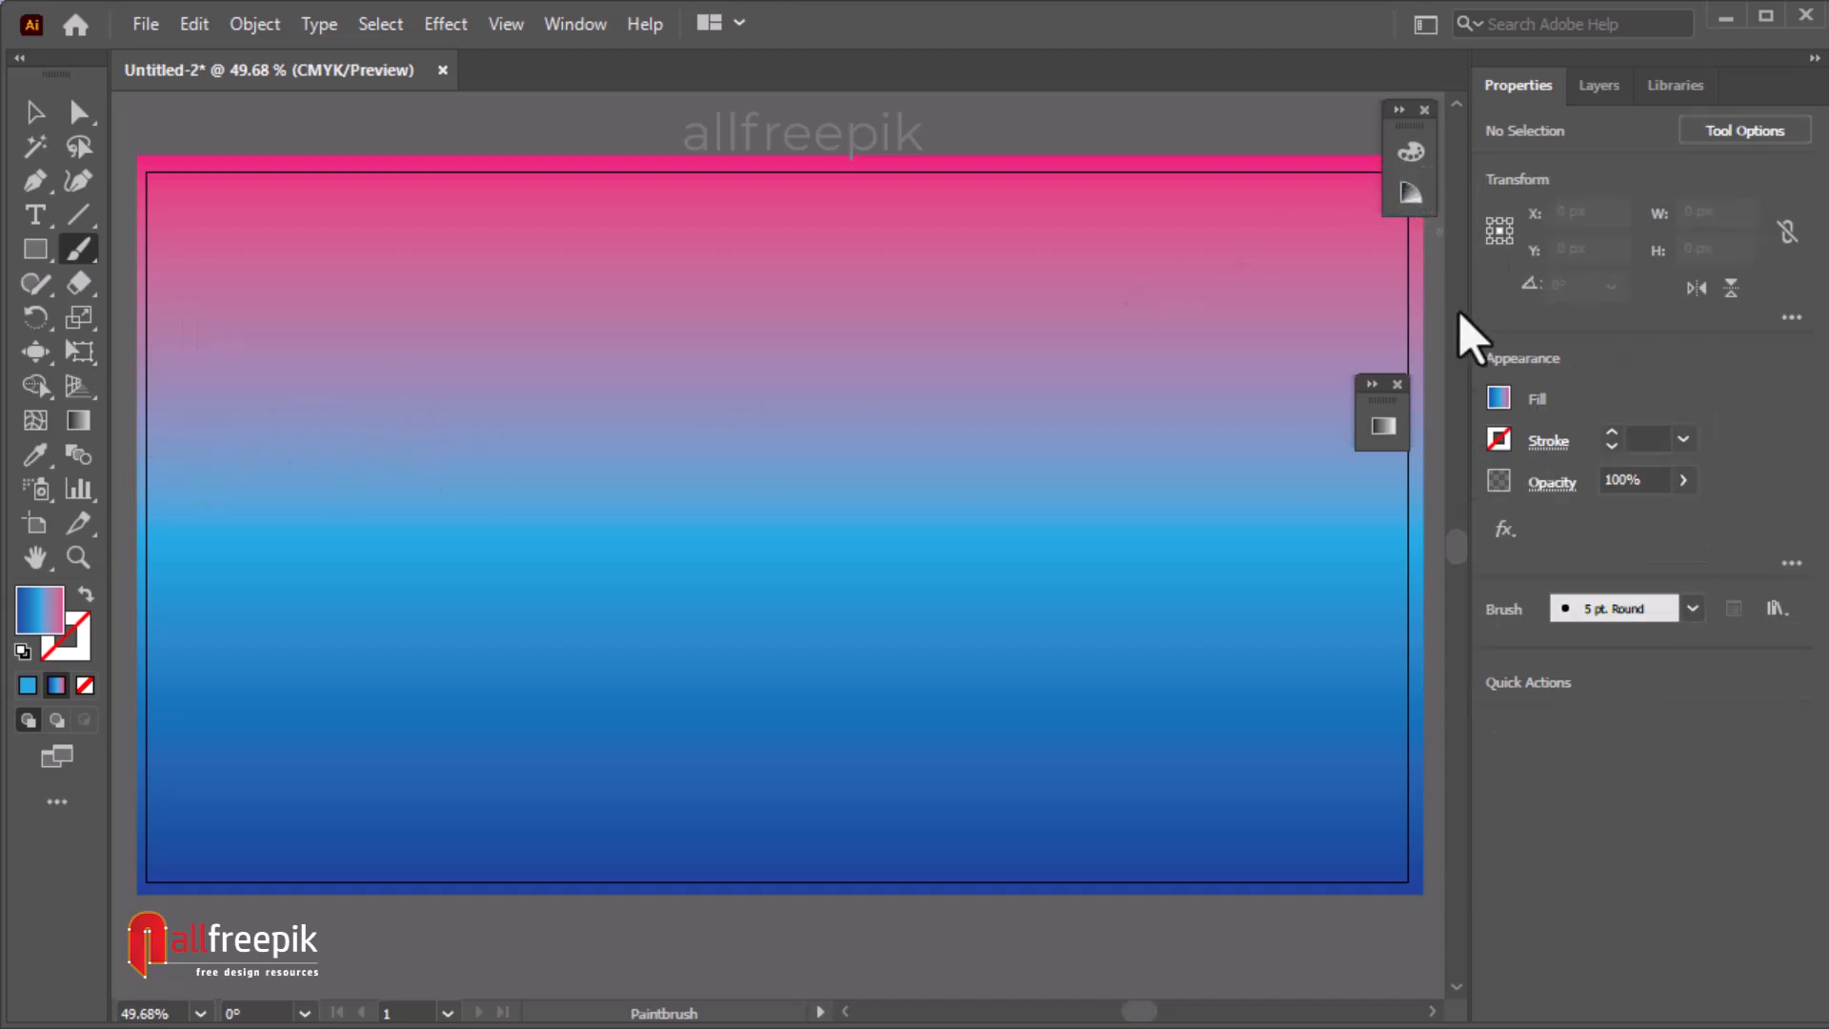
pyautogui.keyDown('ctrl'); pyautogui.keyDown('alt'); pyautogui.click(709, 542); pyautogui.keyUp('alt'); pyautogui.keyUp('ctrl')
pyautogui.moveTo(832, 543); pyautogui.dragTo(799, 542)
pyautogui.moveTo(321, 510)
pyautogui.mouseDown()
pyautogui.moveTo(842, 535)
pyautogui.moveTo(1292, 511)
pyautogui.mouseUp()
pyautogui.moveTo(274, 575)
pyautogui.mouseDown()
pyautogui.moveTo(657, 546)
pyautogui.moveTo(1331, 561)
pyautogui.mouseUp()
pyautogui.moveTo(213, 569)
pyautogui.mouseDown()
pyautogui.moveTo(958, 507)
pyautogui.moveTo(1391, 560)
pyautogui.moveTo(1419, 540)
pyautogui.mouseUp()
pyautogui.moveTo(152, 572); pyautogui.dragTo(1444, 518)
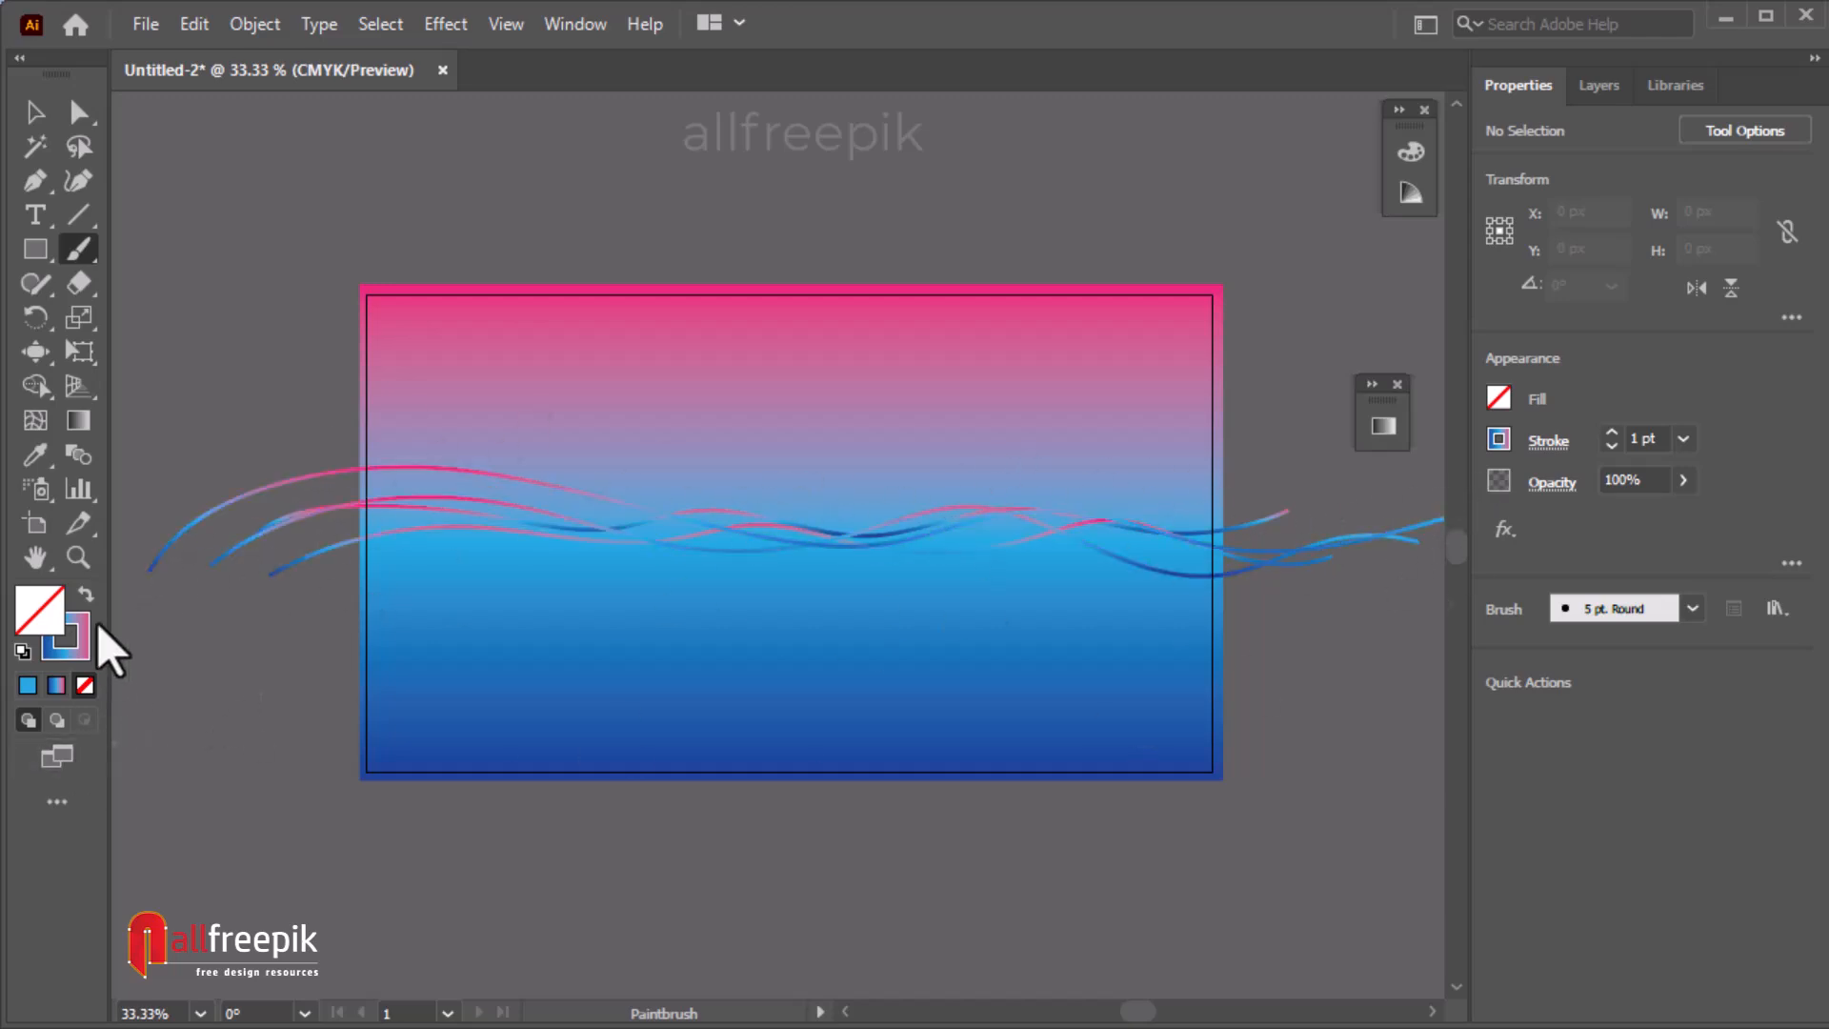
pyautogui.moveTo(158, 611)
pyautogui.mouseDown()
pyautogui.moveTo(387, 490)
pyautogui.moveTo(717, 505)
pyautogui.moveTo(895, 545)
pyautogui.moveTo(1135, 498)
pyautogui.moveTo(1386, 502)
pyautogui.mouseUp()
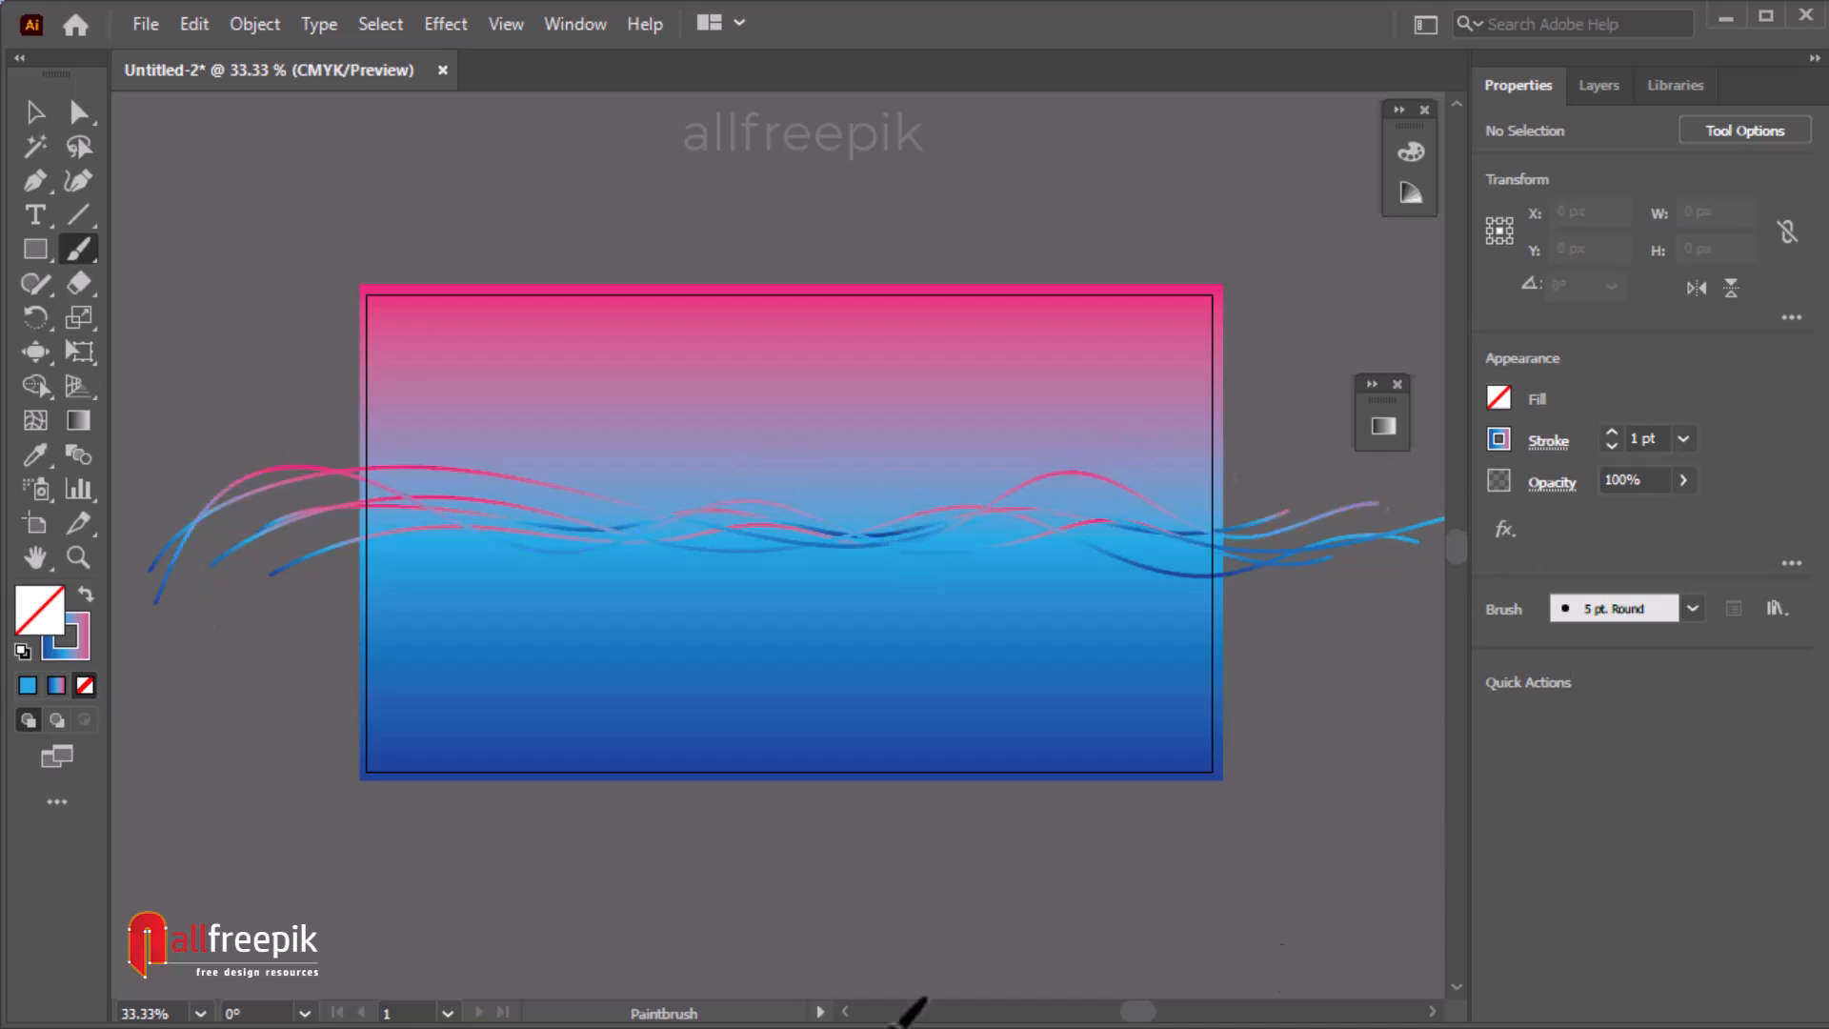
pyautogui.moveTo(314, 515)
pyautogui.mouseDown()
pyautogui.moveTo(1094, 489)
pyautogui.moveTo(1449, 523)
pyautogui.mouseUp()
pyautogui.hotkey('ctrl', 'alt', 'space')
pyautogui.click(657, 618)
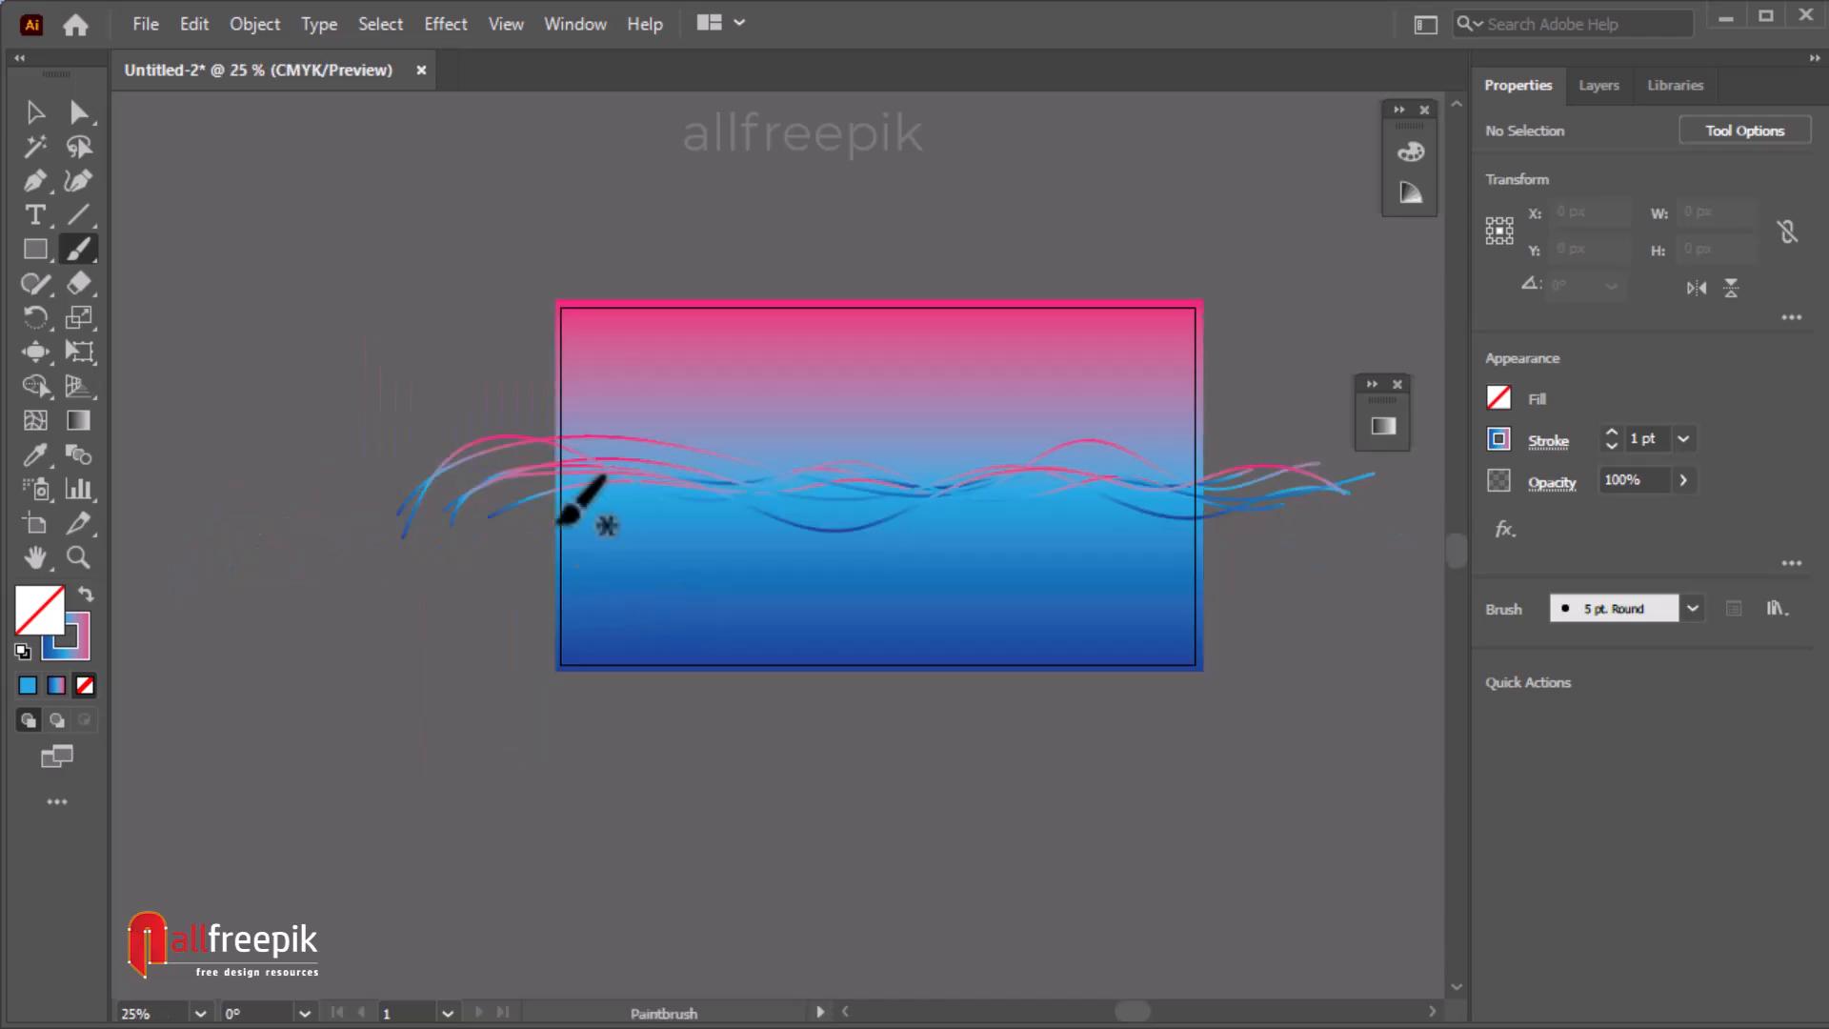
pyautogui.moveTo(323, 481)
pyautogui.mouseDown()
pyautogui.moveTo(752, 466)
pyautogui.moveTo(1288, 505)
pyautogui.moveTo(1393, 472)
pyautogui.mouseUp()
pyautogui.moveTo(804, 563); pyautogui.dragTo(722, 581)
pyautogui.moveTo(341, 471)
pyautogui.mouseDown()
pyautogui.moveTo(903, 447)
pyautogui.moveTo(1103, 477)
pyautogui.moveTo(1412, 473)
pyautogui.mouseUp()
pyautogui.moveTo(322, 527)
pyautogui.mouseDown()
pyautogui.moveTo(747, 482)
pyautogui.moveTo(1325, 475)
pyautogui.mouseUp()
pyautogui.moveTo(198, 517); pyautogui.dragTo(1257, 484)
pyautogui.moveTo(210, 581)
pyautogui.mouseDown()
pyautogui.moveTo(1064, 442)
pyautogui.moveTo(1313, 461)
pyautogui.mouseUp()
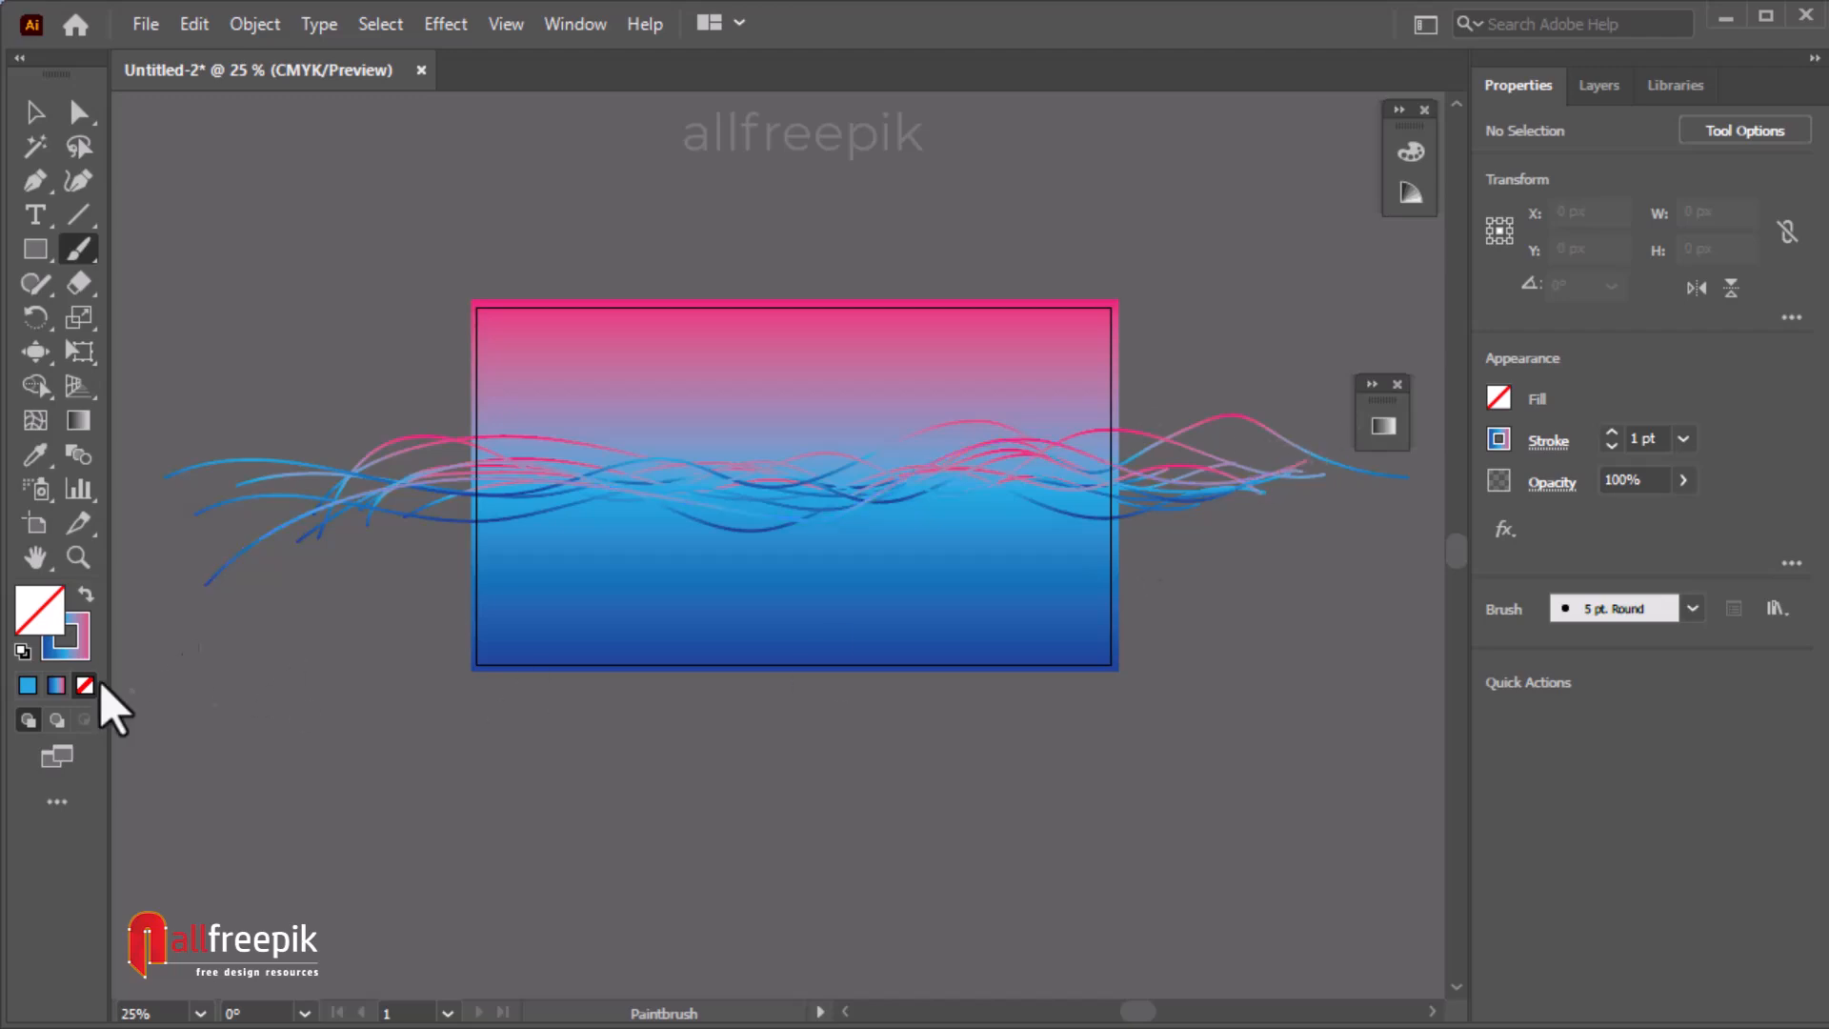
pyautogui.moveTo(208, 579)
pyautogui.mouseDown()
pyautogui.moveTo(1005, 440)
pyautogui.moveTo(1277, 484)
pyautogui.mouseUp()
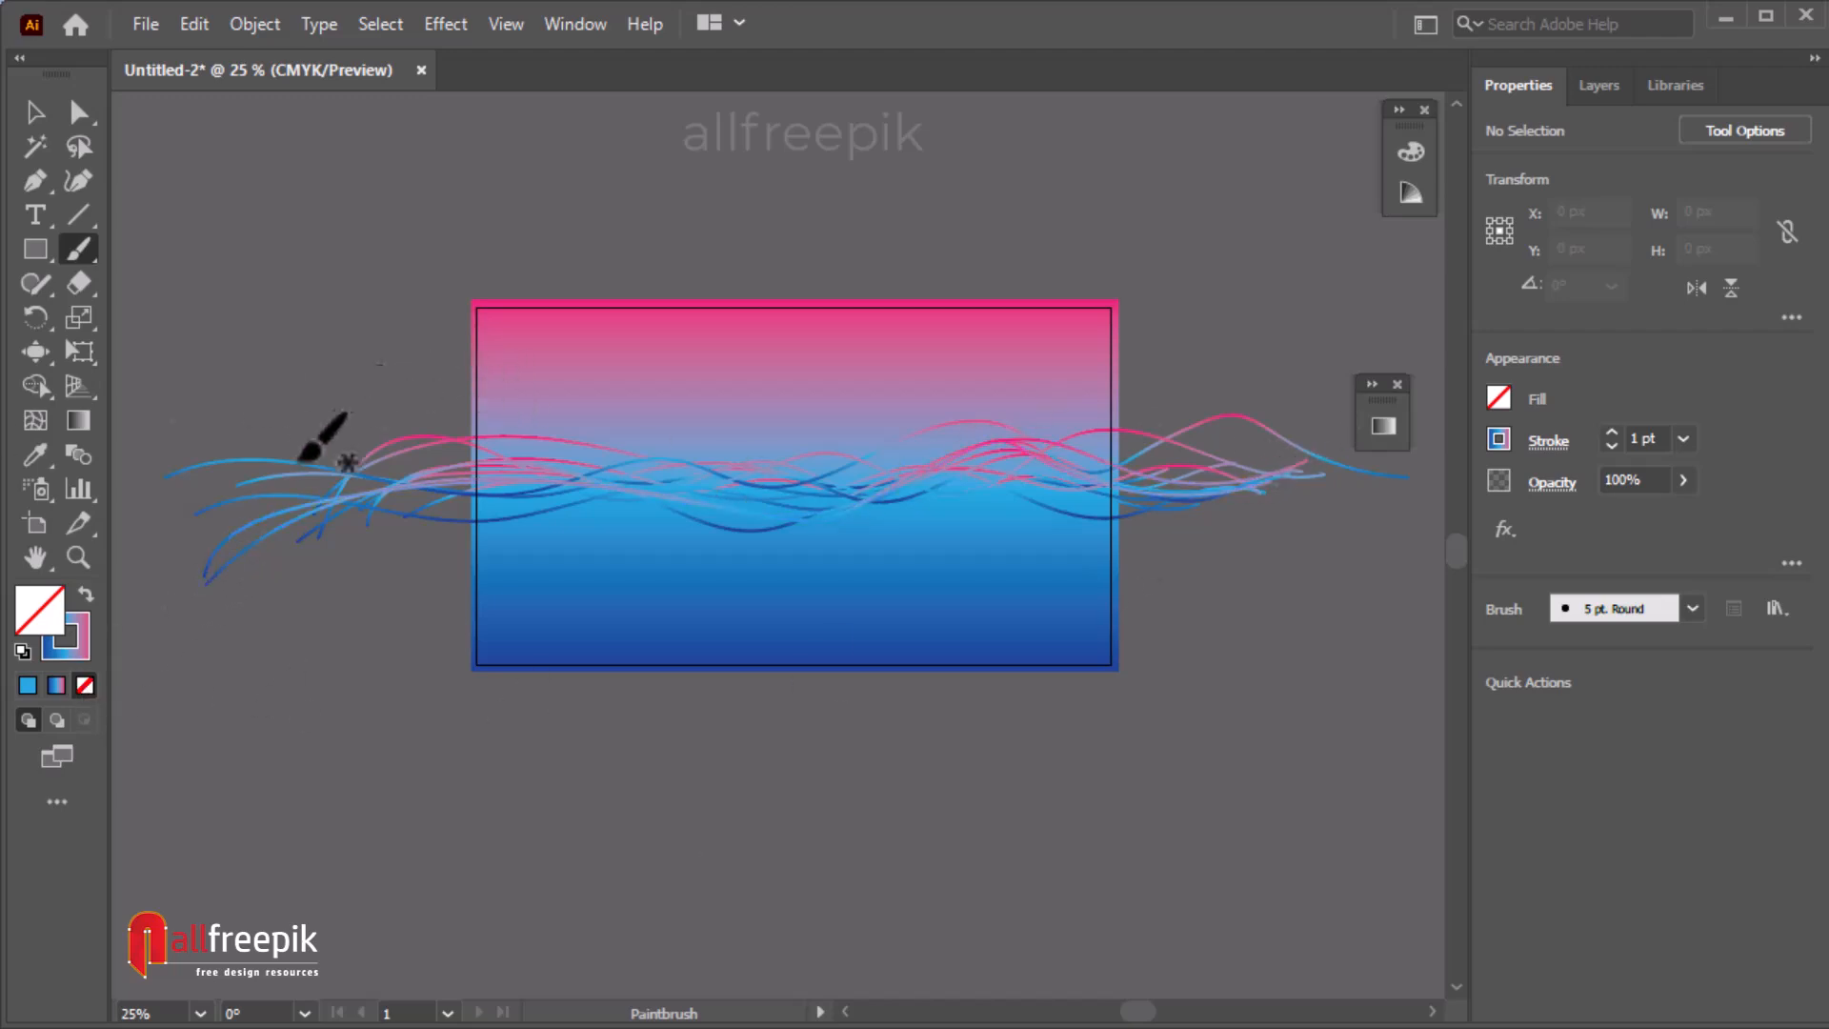
pyautogui.moveTo(191, 519)
pyautogui.mouseDown()
pyautogui.moveTo(972, 528)
pyautogui.moveTo(1286, 503)
pyautogui.mouseUp()
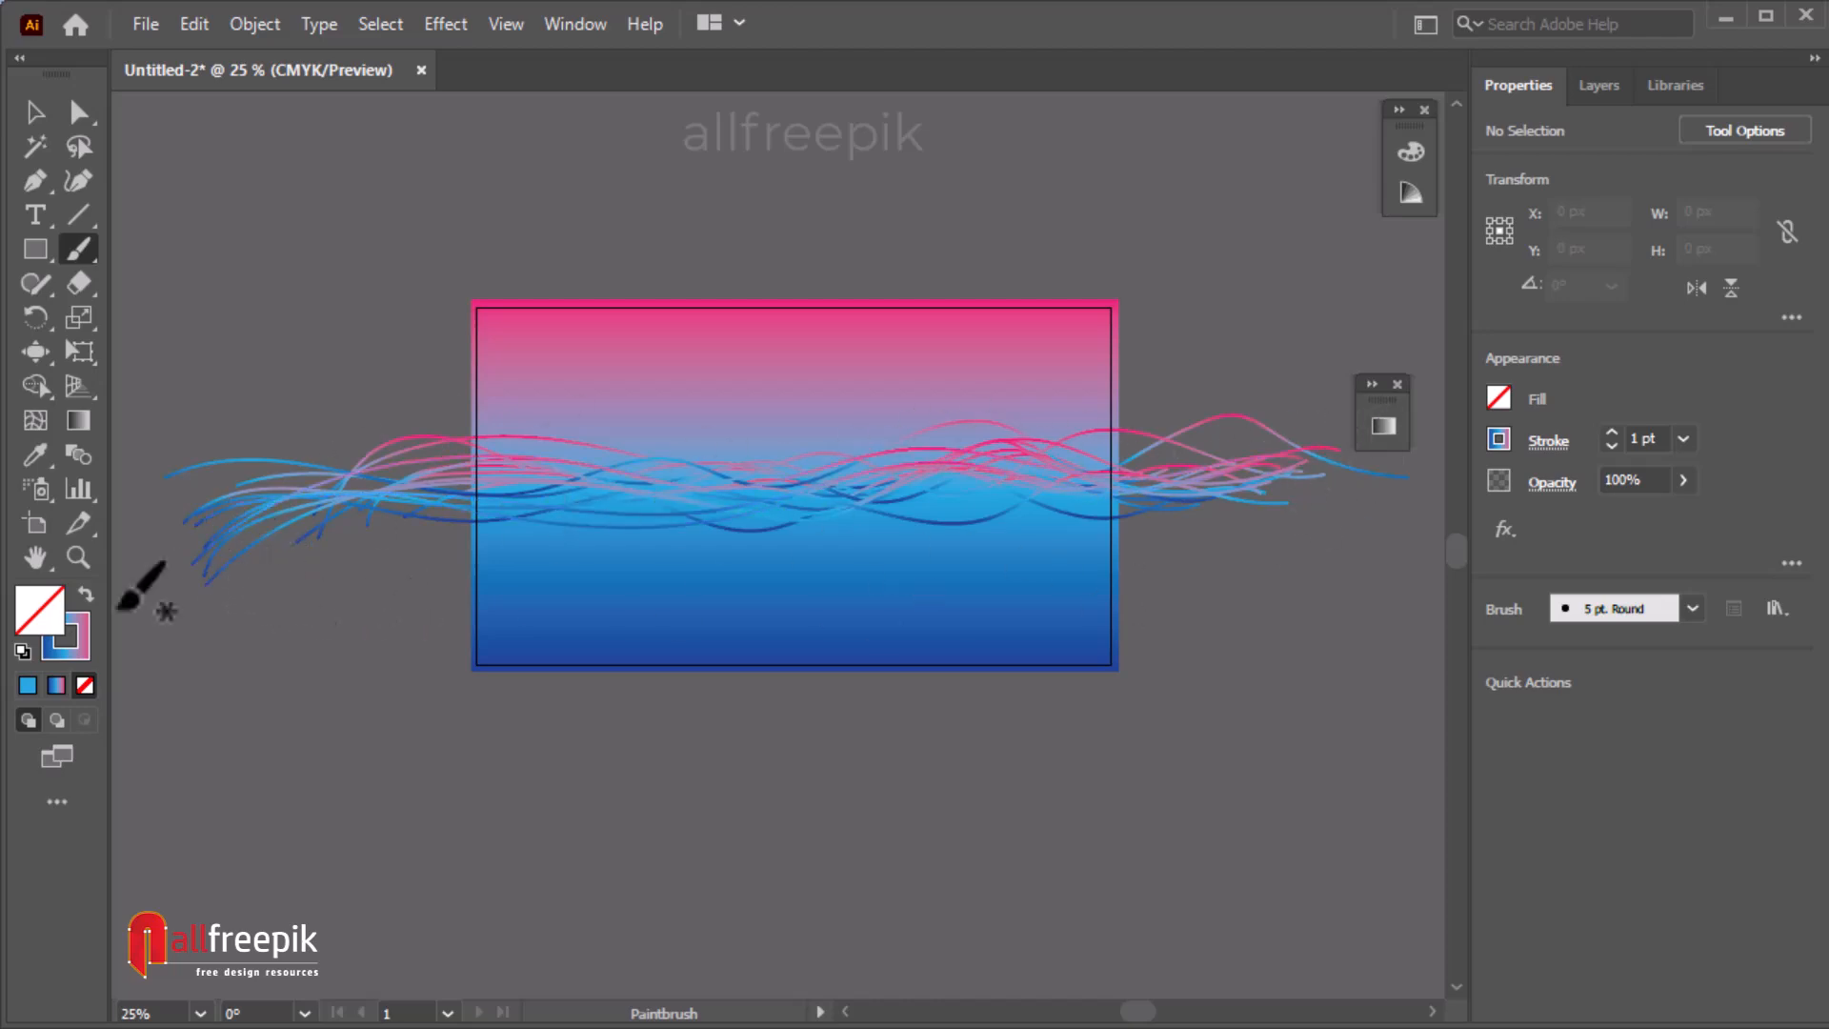
pyautogui.moveTo(214, 653)
pyautogui.mouseDown()
pyautogui.moveTo(327, 481)
pyautogui.moveTo(1210, 496)
pyautogui.mouseUp()
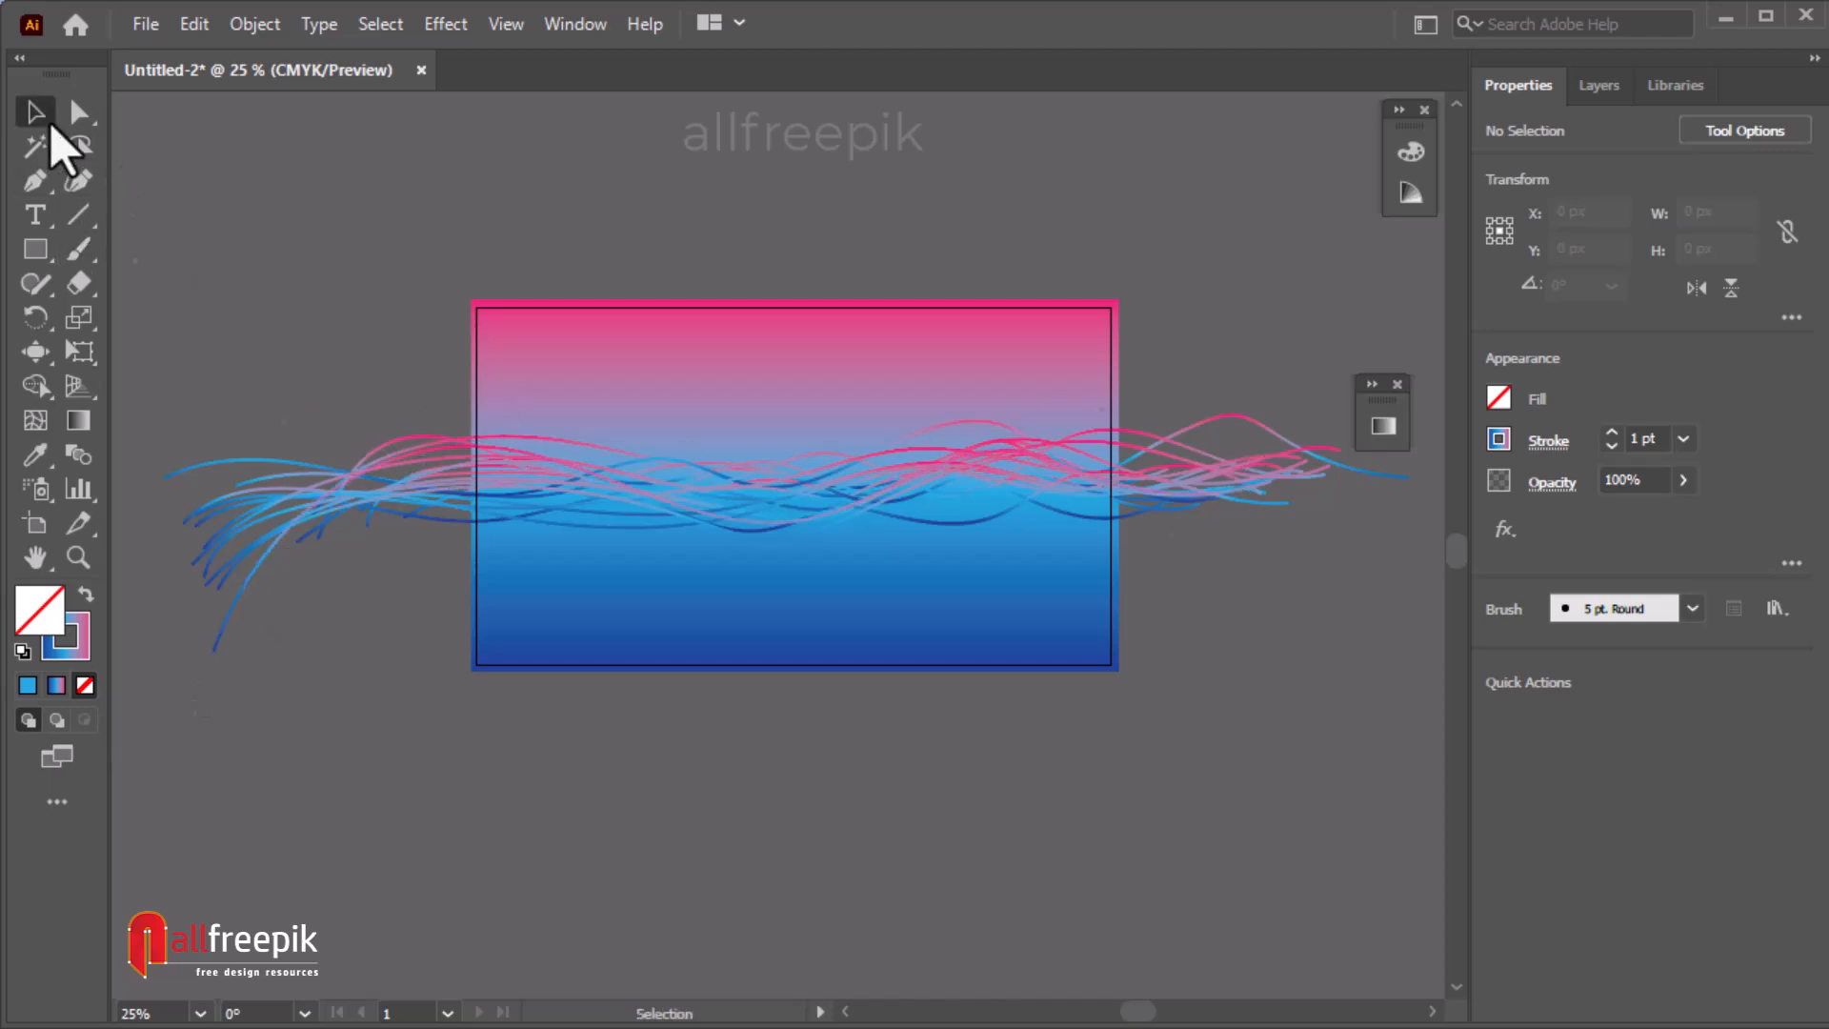
# Select all the painted strokes and set their transparency blend mode to Screen.
pyautogui.click(49, 123)
pyautogui.moveTo(294, 425); pyautogui.dragTo(429, 543)
pyautogui.rightClick(421, 523)
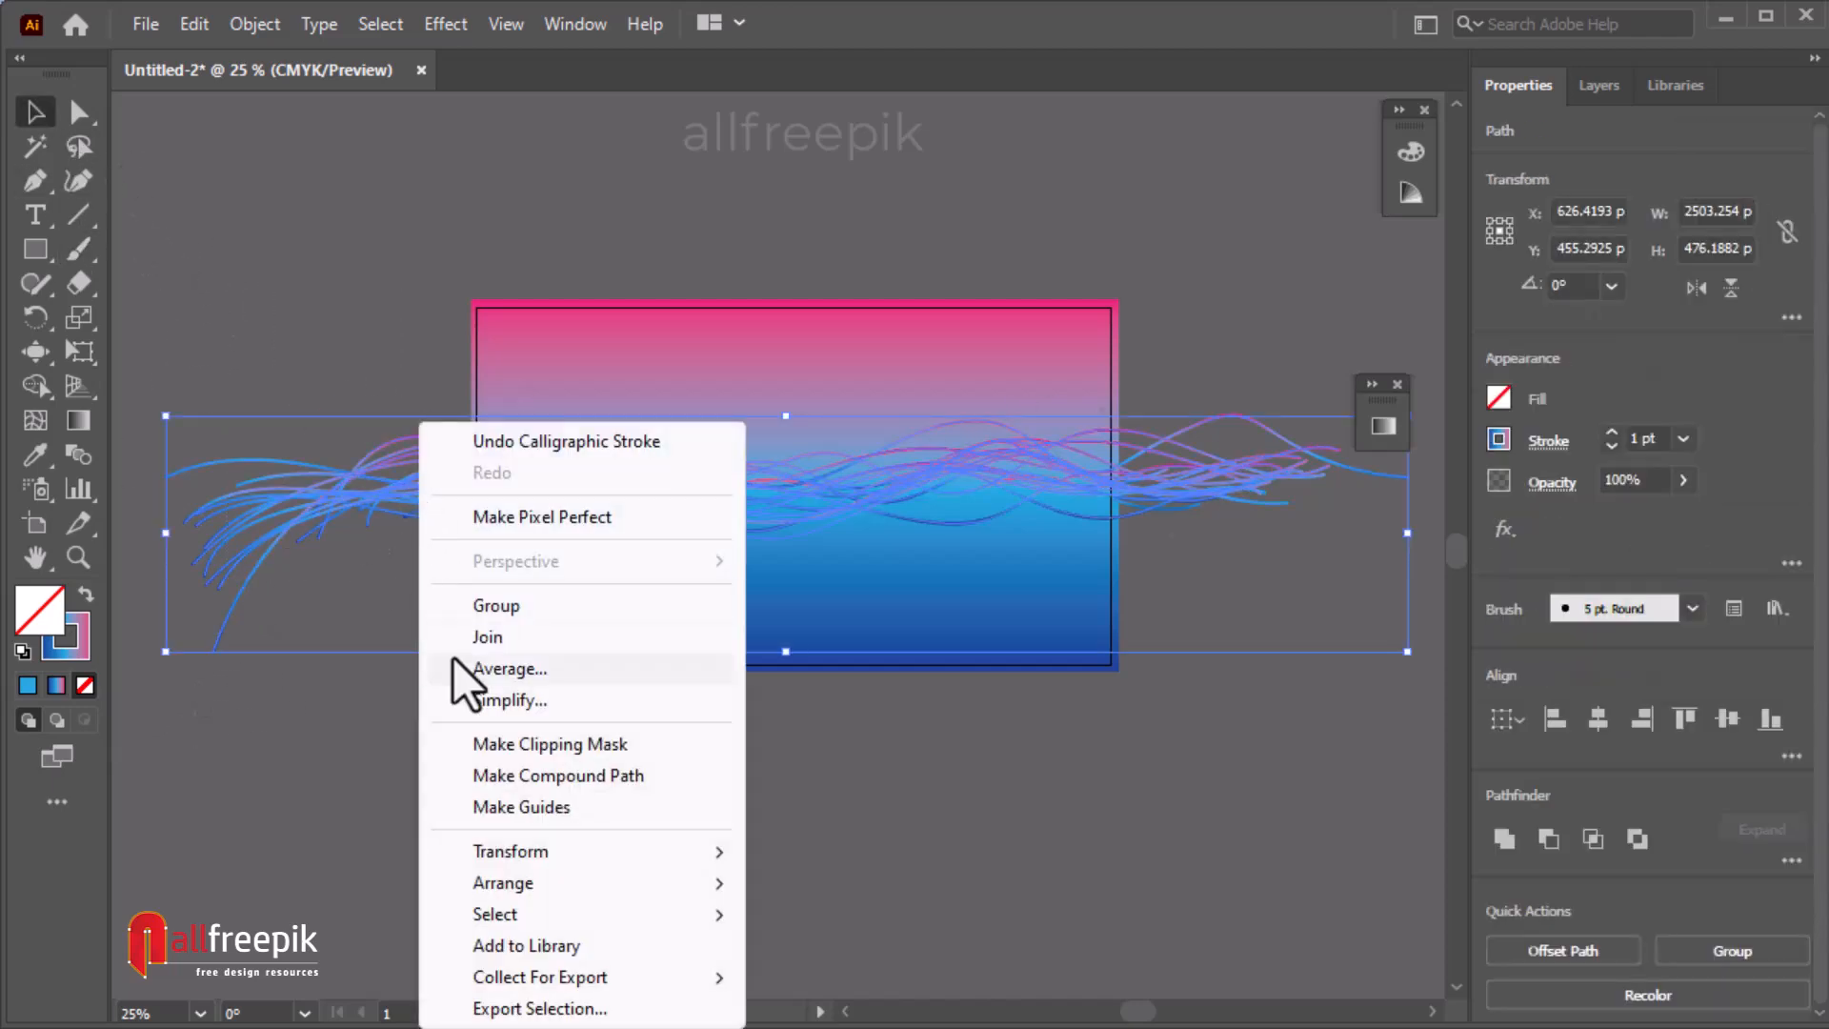
pyautogui.moveTo(271, 266)
pyautogui.mouseDown()
pyautogui.moveTo(411, 507)
pyautogui.moveTo(441, 461)
pyautogui.moveTo(407, 494)
pyautogui.mouseUp()
pyautogui.click(352, 367)
pyautogui.moveTo(403, 462); pyautogui.dragTo(404, 492)
pyautogui.moveTo(352, 322); pyautogui.dragTo(411, 545)
pyautogui.moveTo(410, 482); pyautogui.dragTo(410, 501)
pyautogui.click(1301, 674)
pyautogui.moveTo(329, 329)
pyautogui.mouseDown()
pyautogui.moveTo(339, 477)
pyautogui.moveTo(413, 553)
pyautogui.mouseUp()
pyautogui.moveTo(413, 477); pyautogui.dragTo(341, 472)
pyautogui.moveTo(379, 283)
pyautogui.mouseDown()
pyautogui.moveTo(396, 498)
pyautogui.moveTo(433, 540)
pyautogui.mouseUp()
pyautogui.moveTo(448, 460); pyautogui.dragTo(505, 460)
pyautogui.moveTo(279, 299); pyautogui.dragTo(371, 592)
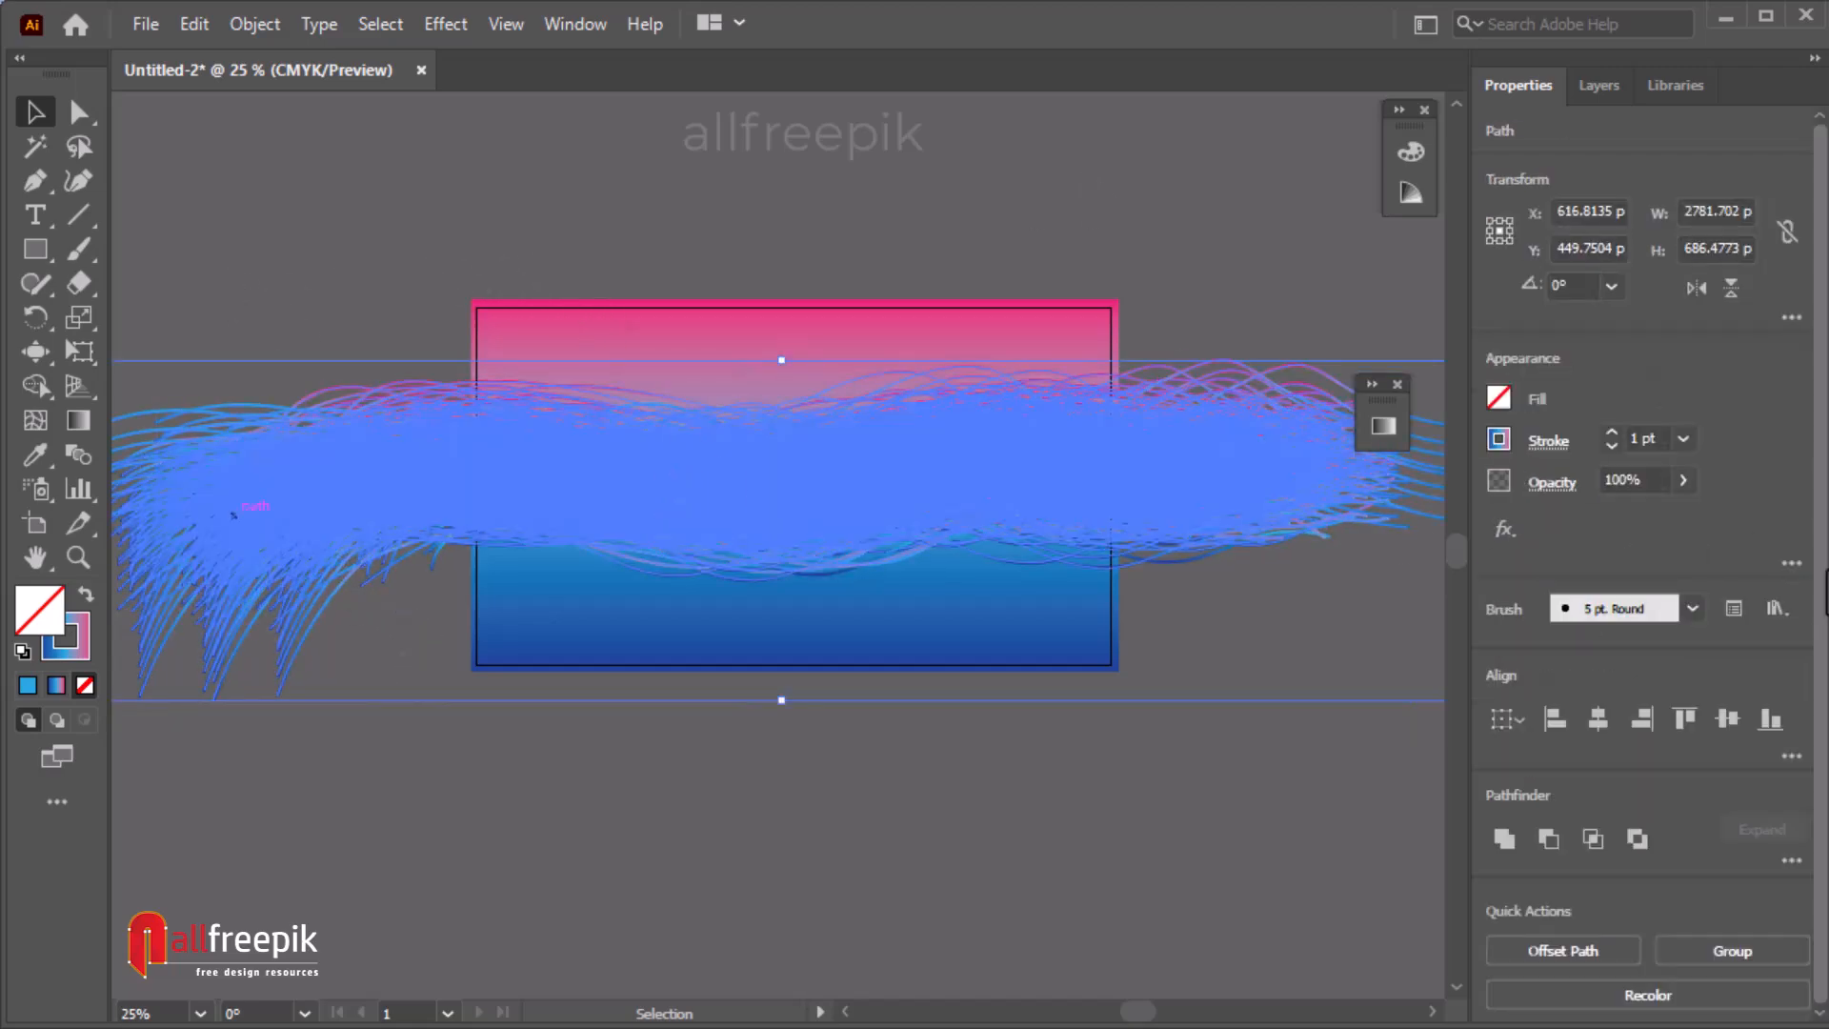
pyautogui.click(566, 27)
pyautogui.click(758, 796)
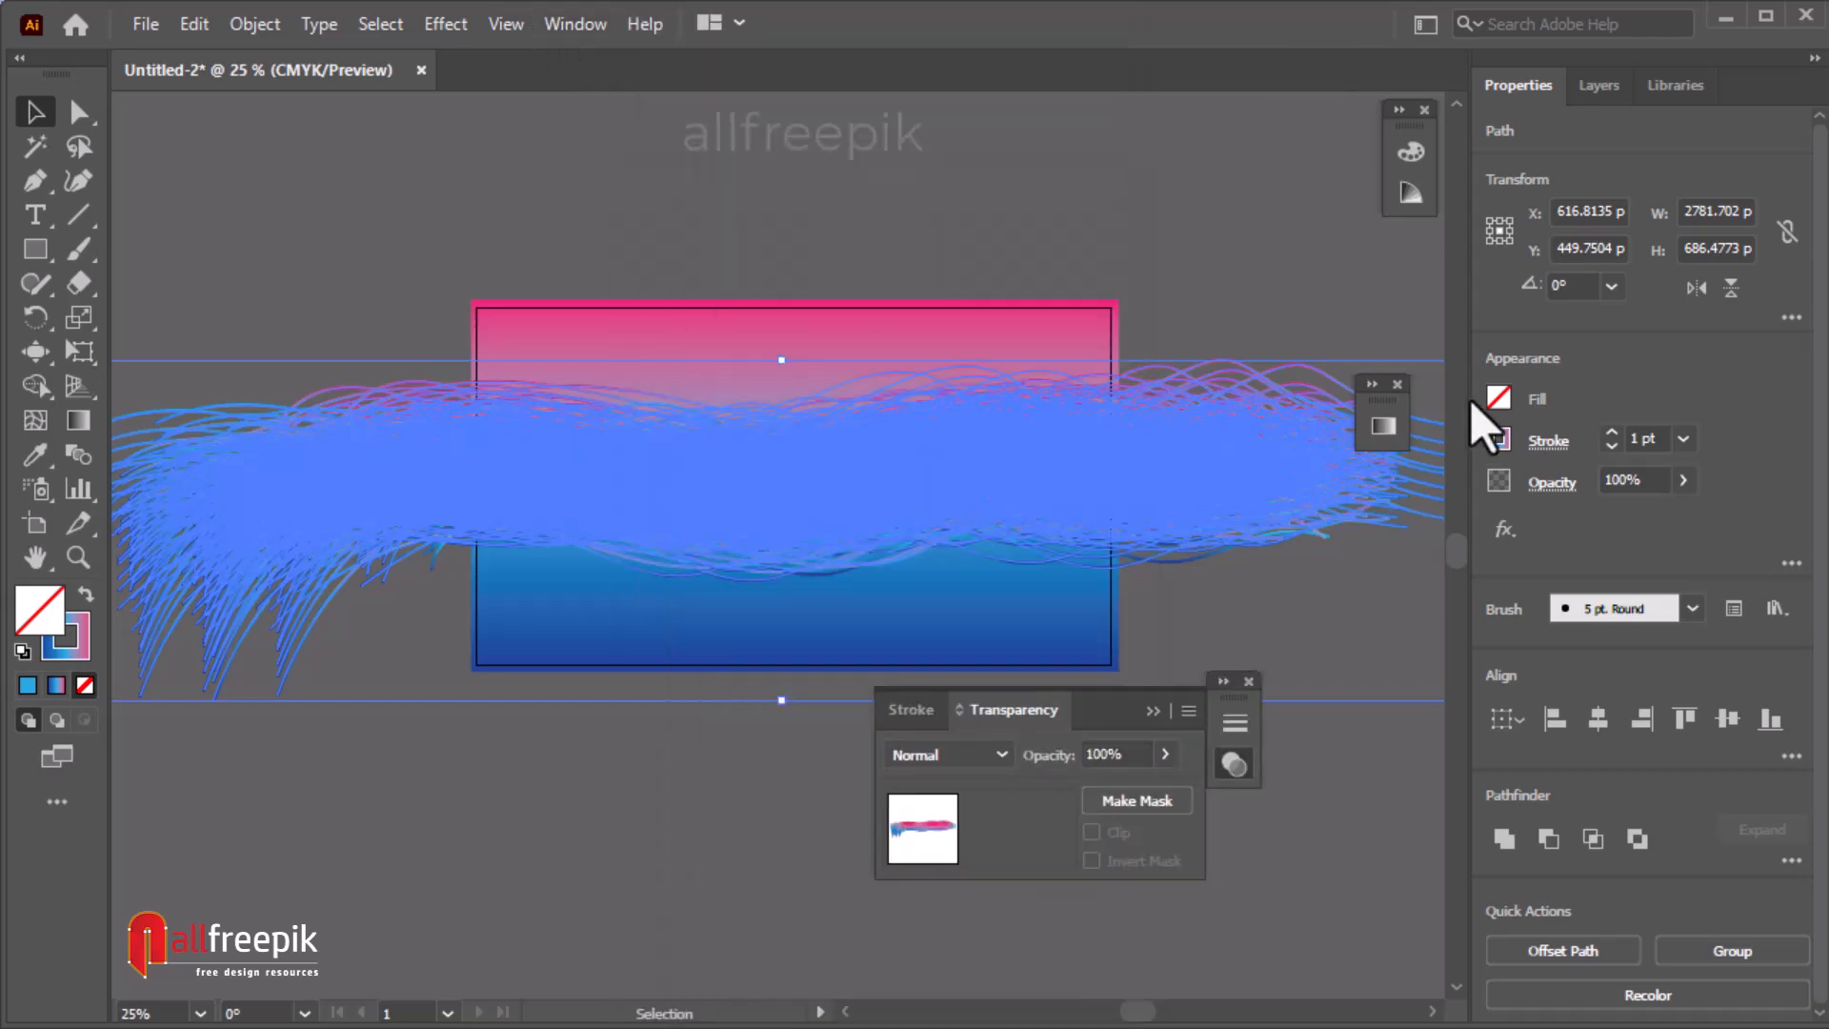
pyautogui.click(943, 754)
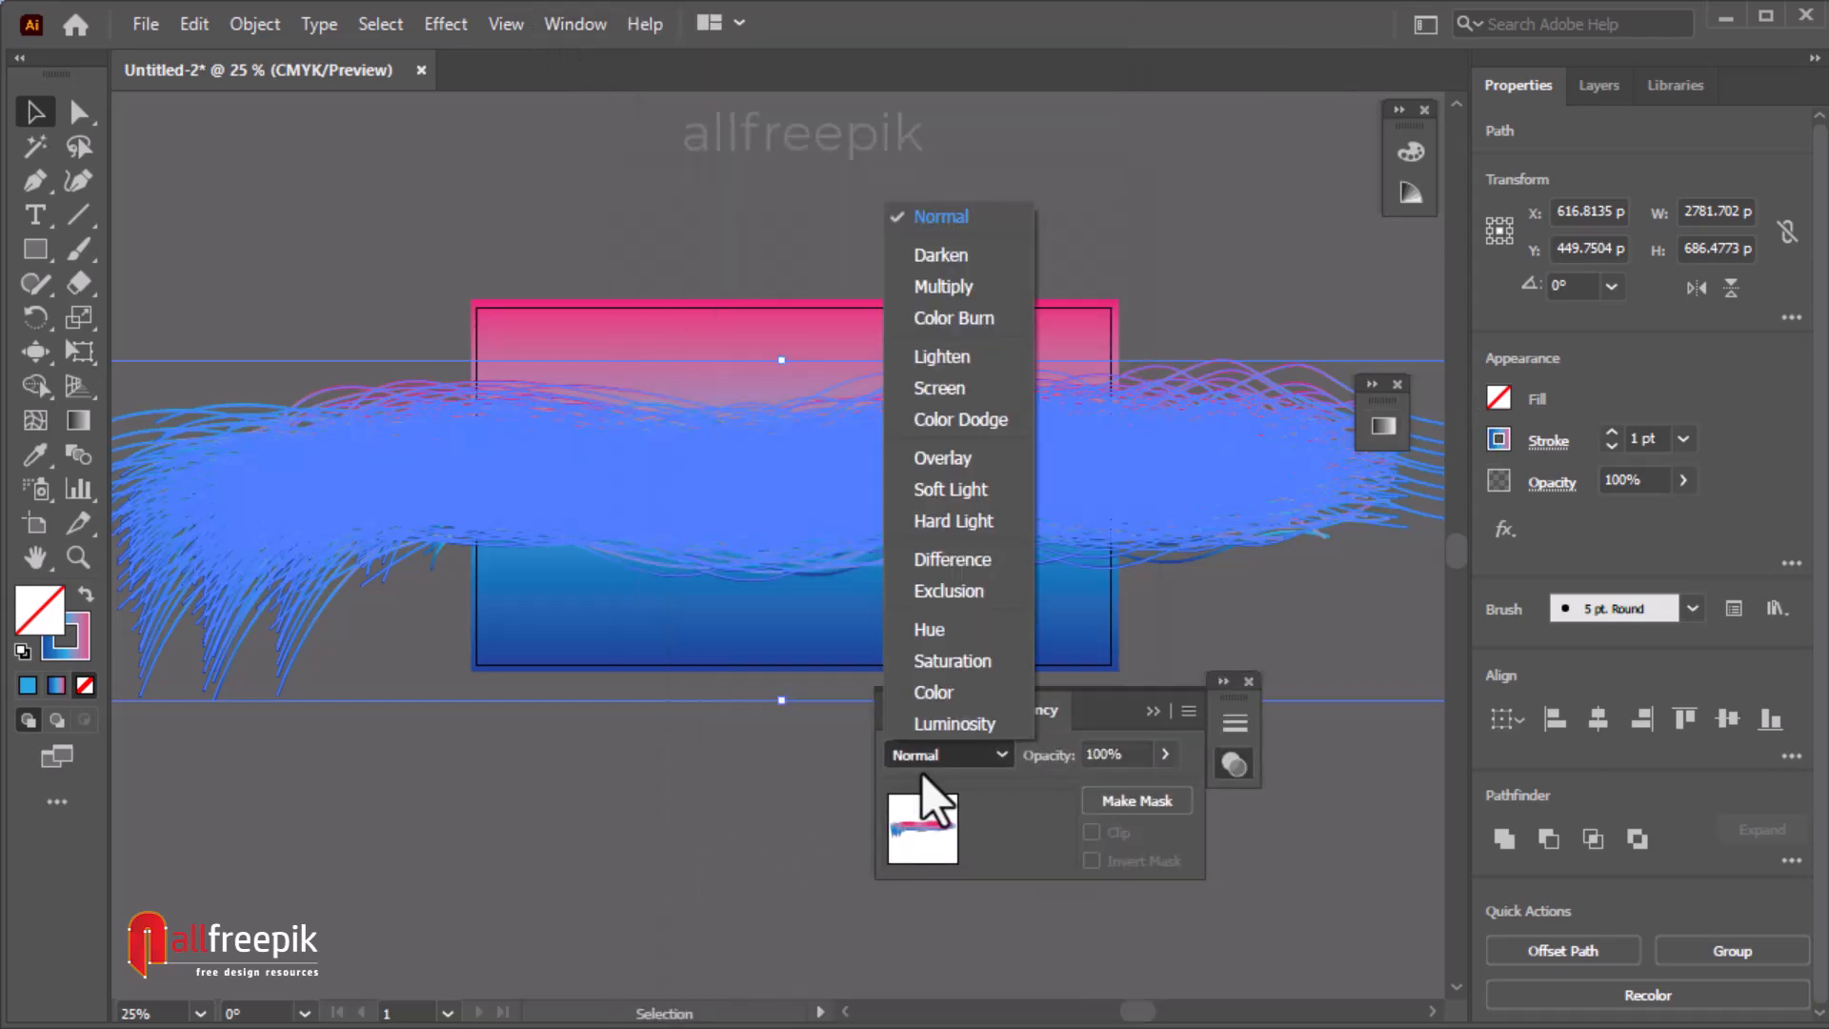
pyautogui.click(980, 396)
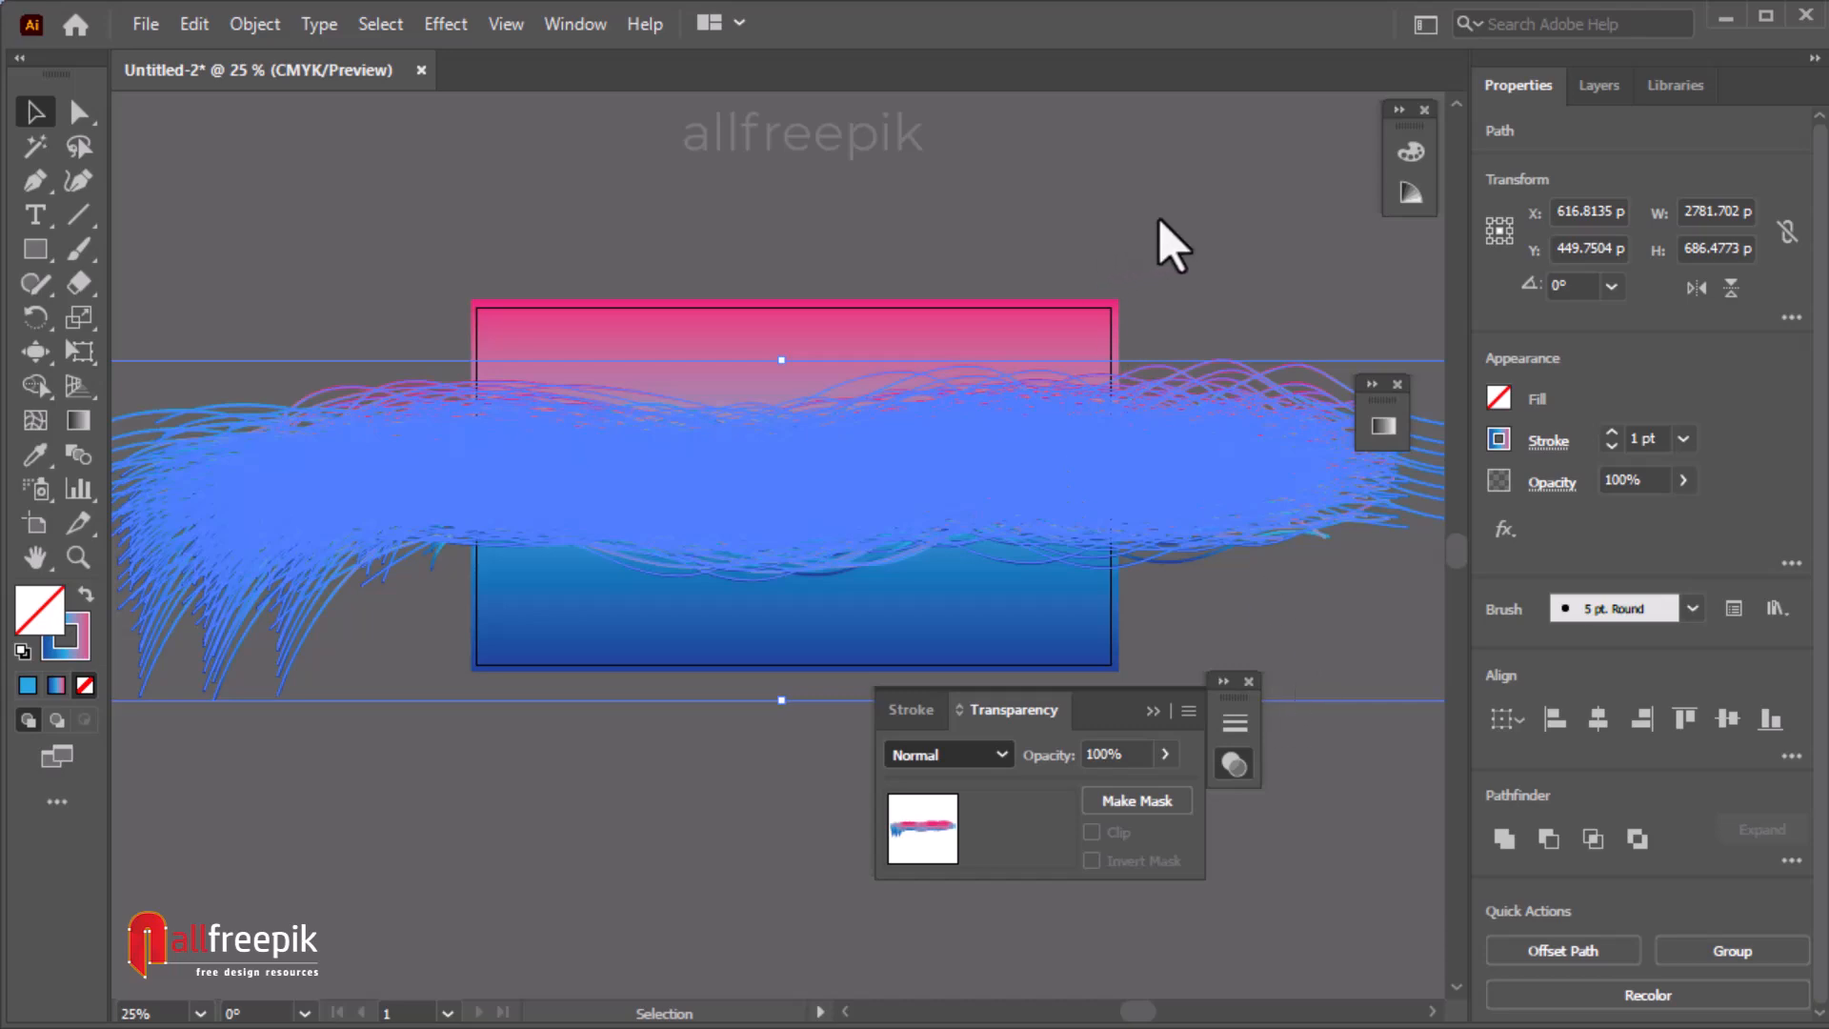
pyautogui.click(1172, 246)
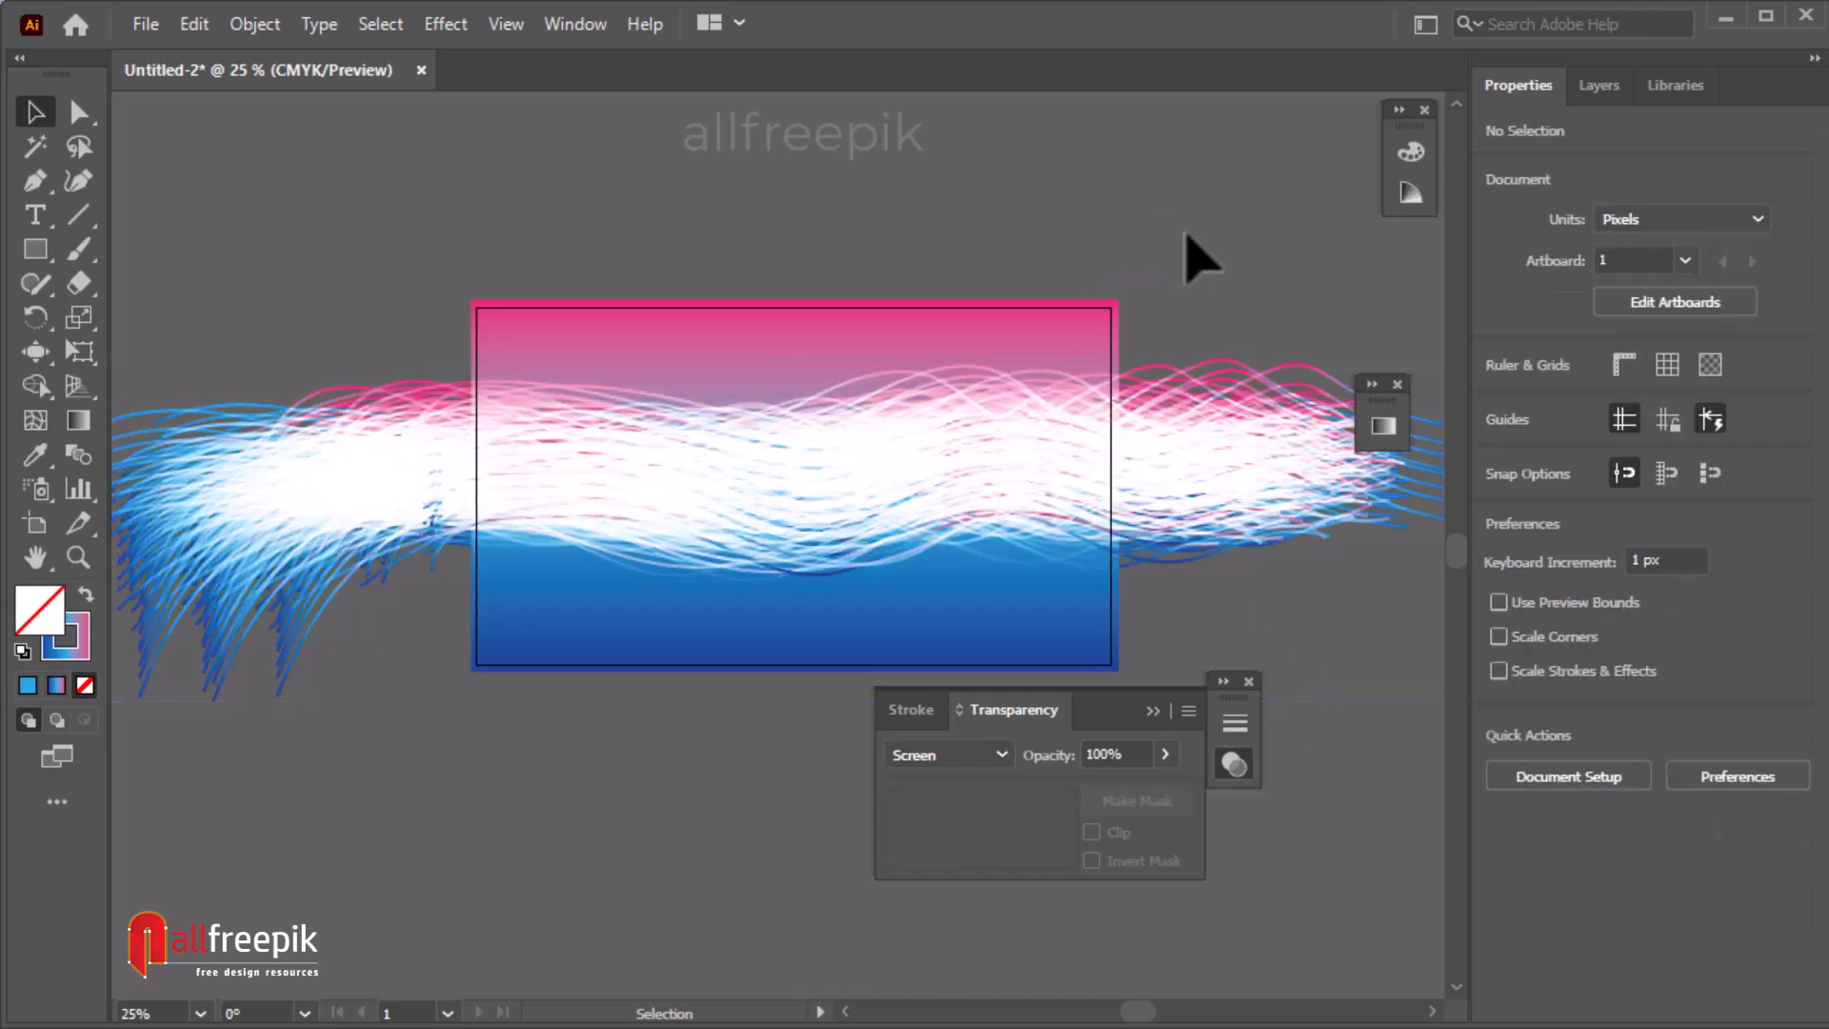
# Scale the group of strokes down to about 2297 × 567 px so they fit closer to the artboard.
pyautogui.click(1112, 572)
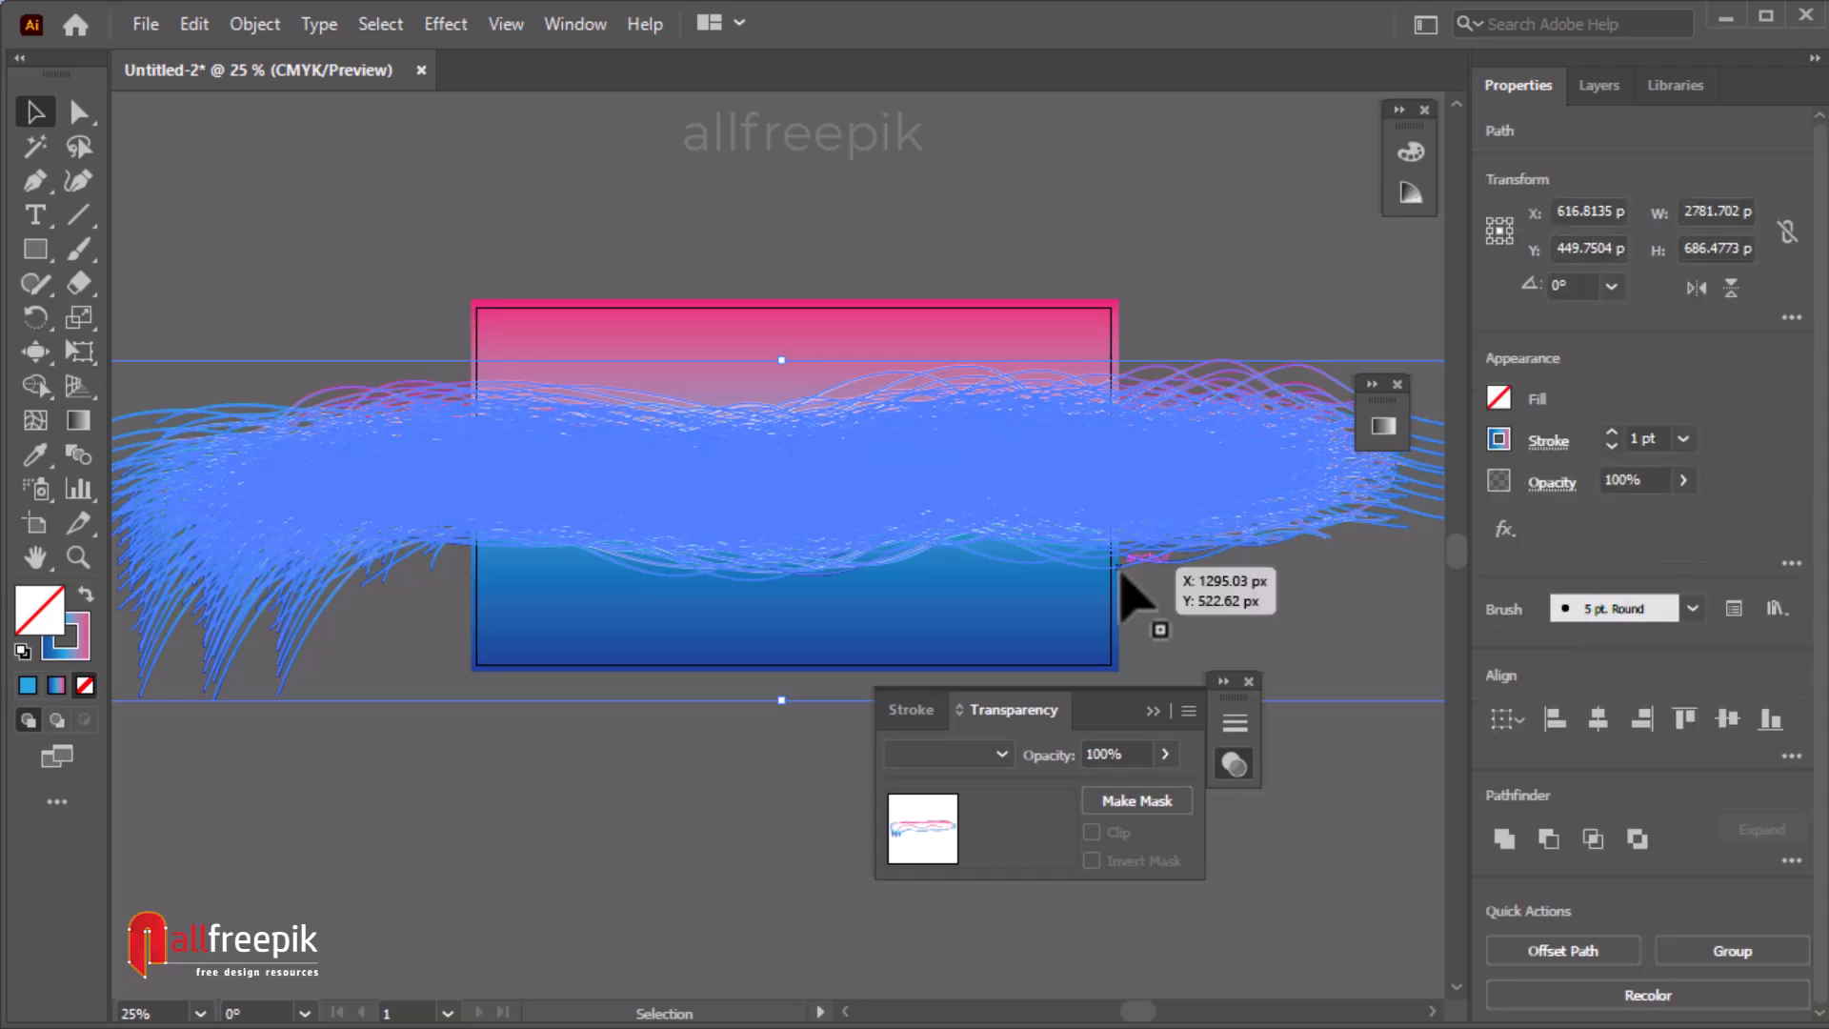
pyautogui.keyDown('ctrl'); pyautogui.keyDown('alt'); pyautogui.click(943, 395); pyautogui.keyUp('alt'); pyautogui.keyUp('ctrl')
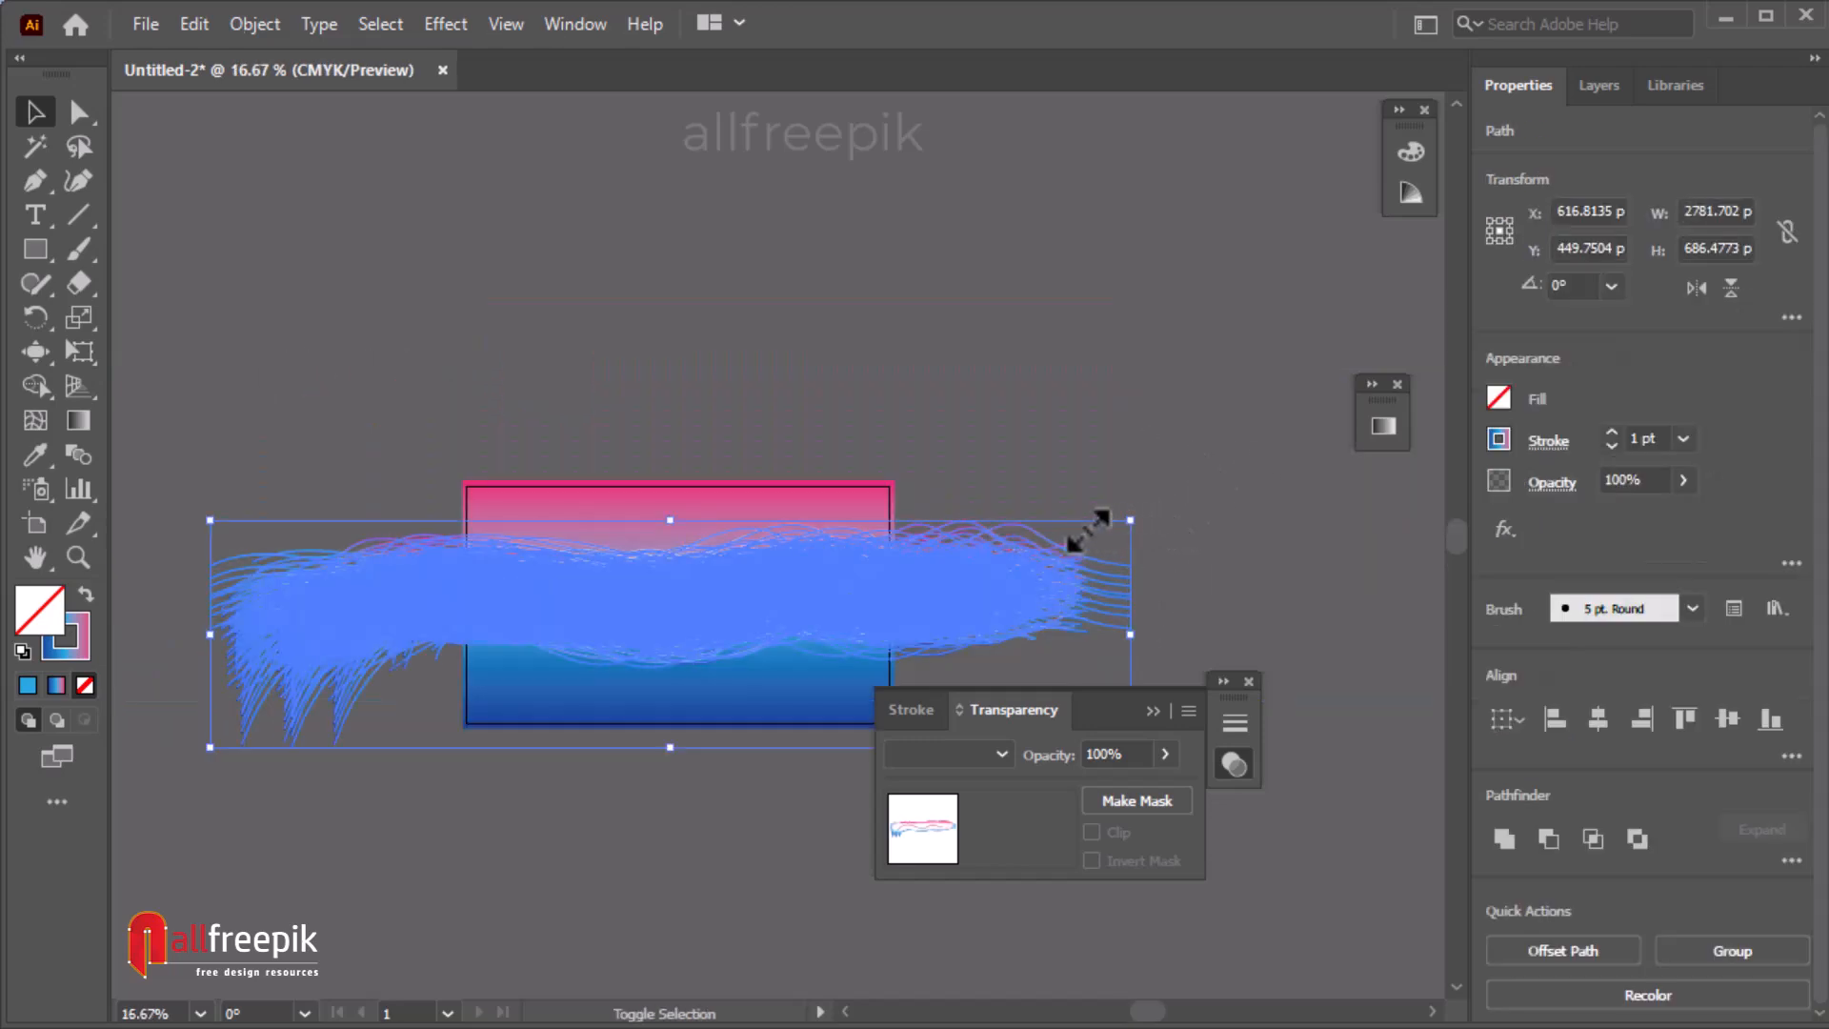
pyautogui.moveTo(1076, 543)
pyautogui.mouseDown()
pyautogui.moveTo(1065, 555)
pyautogui.moveTo(1133, 503)
pyautogui.mouseUp()
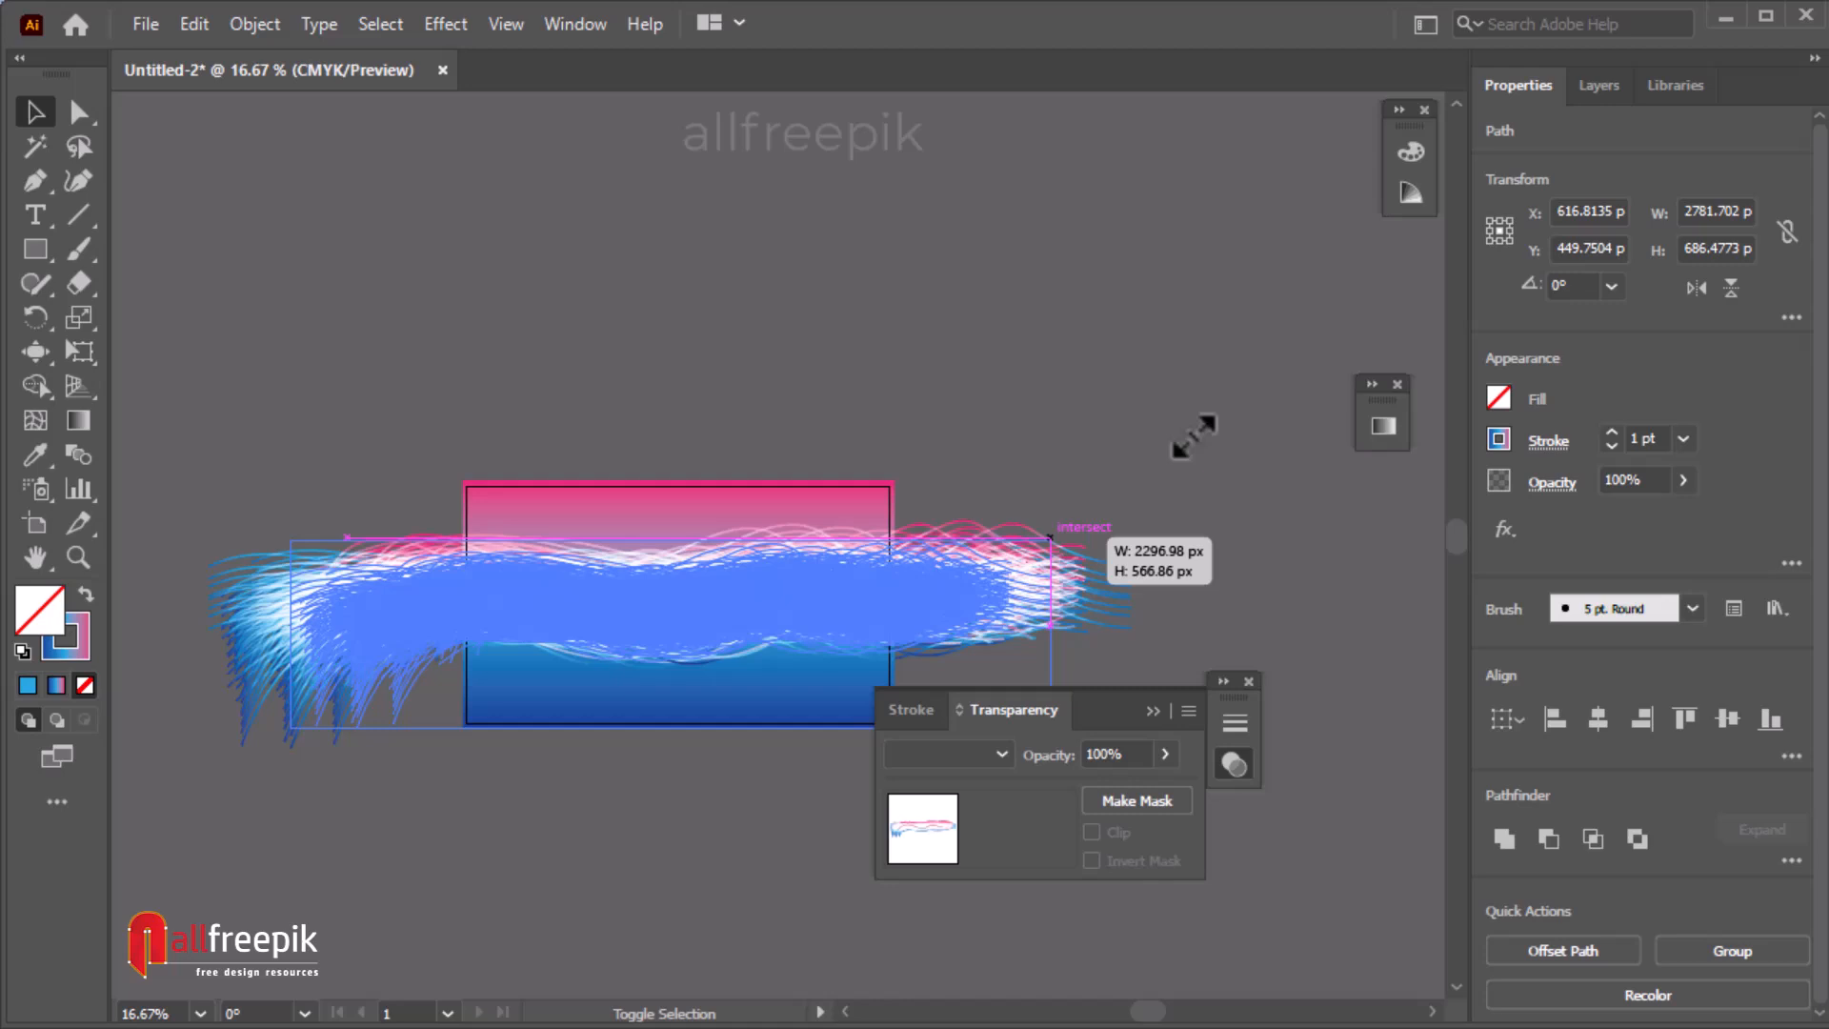
pyautogui.moveTo(1195, 436); pyautogui.dragTo(1067, 406)
pyautogui.click(1059, 399)
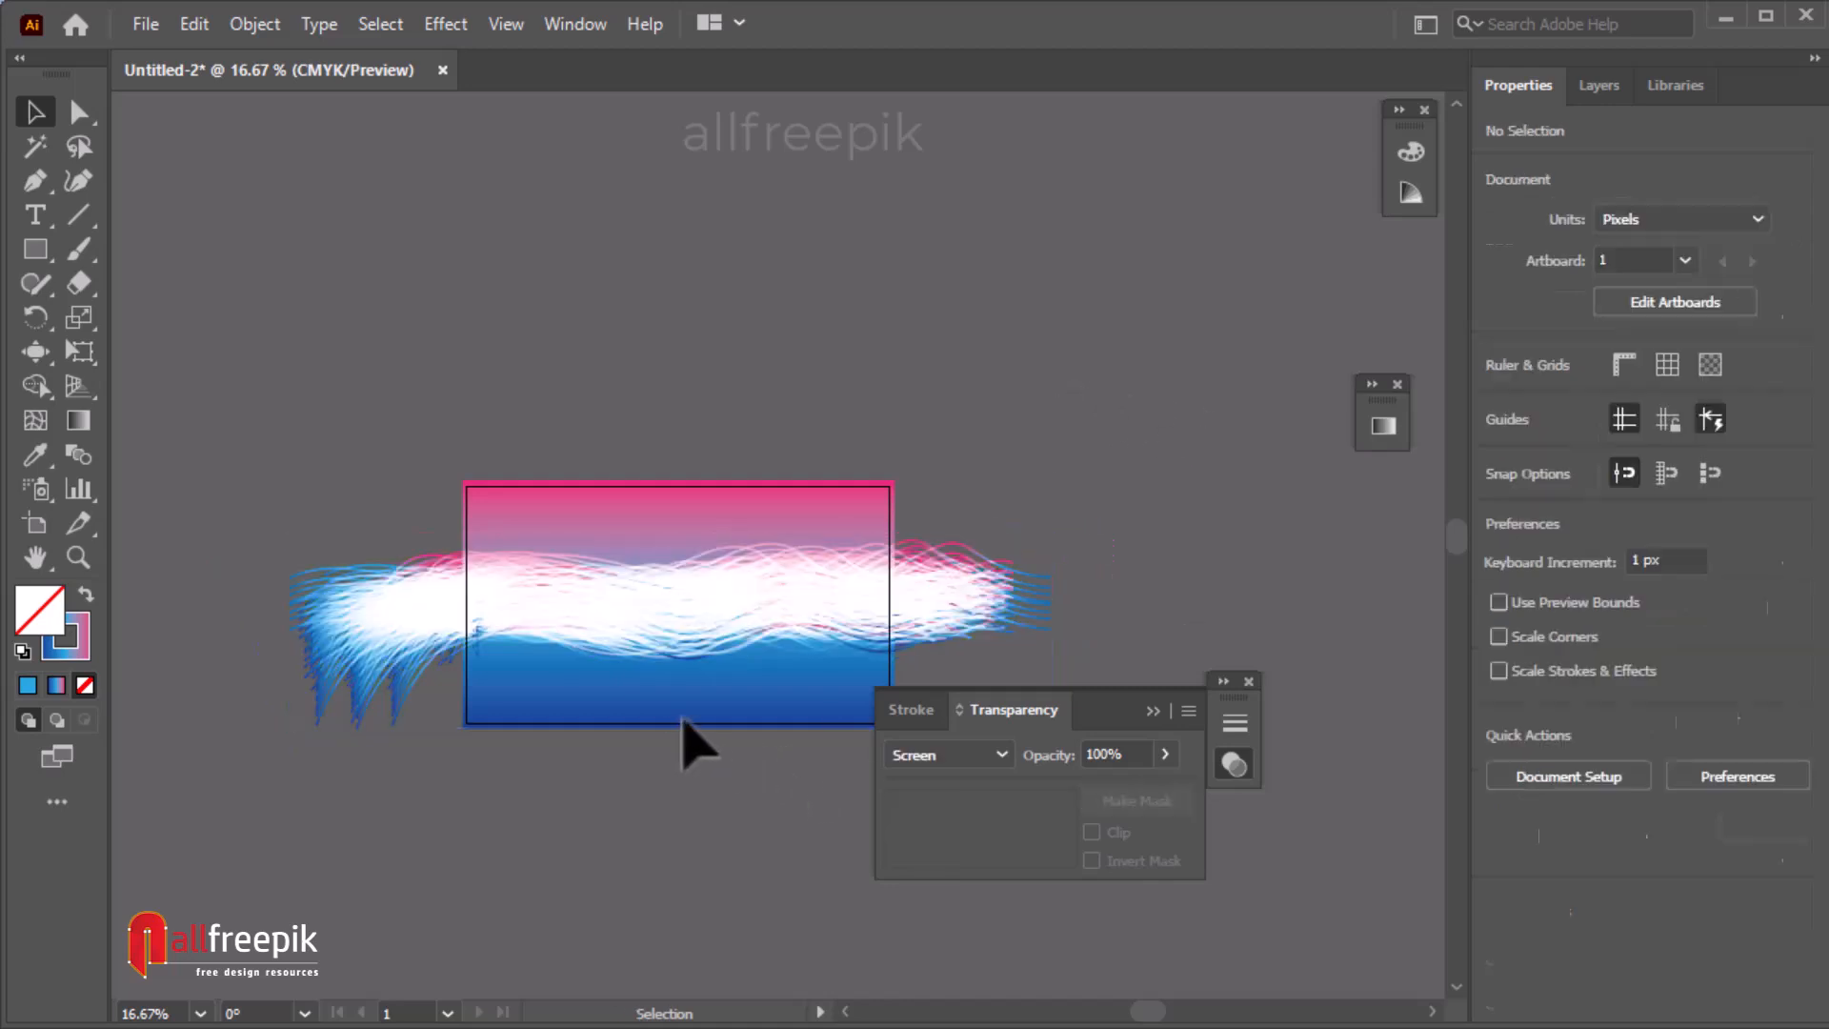
# Select all the strokes and apply an envelope mesh distortion with 4 rows and 4 columns.
pyautogui.click(798, 572)
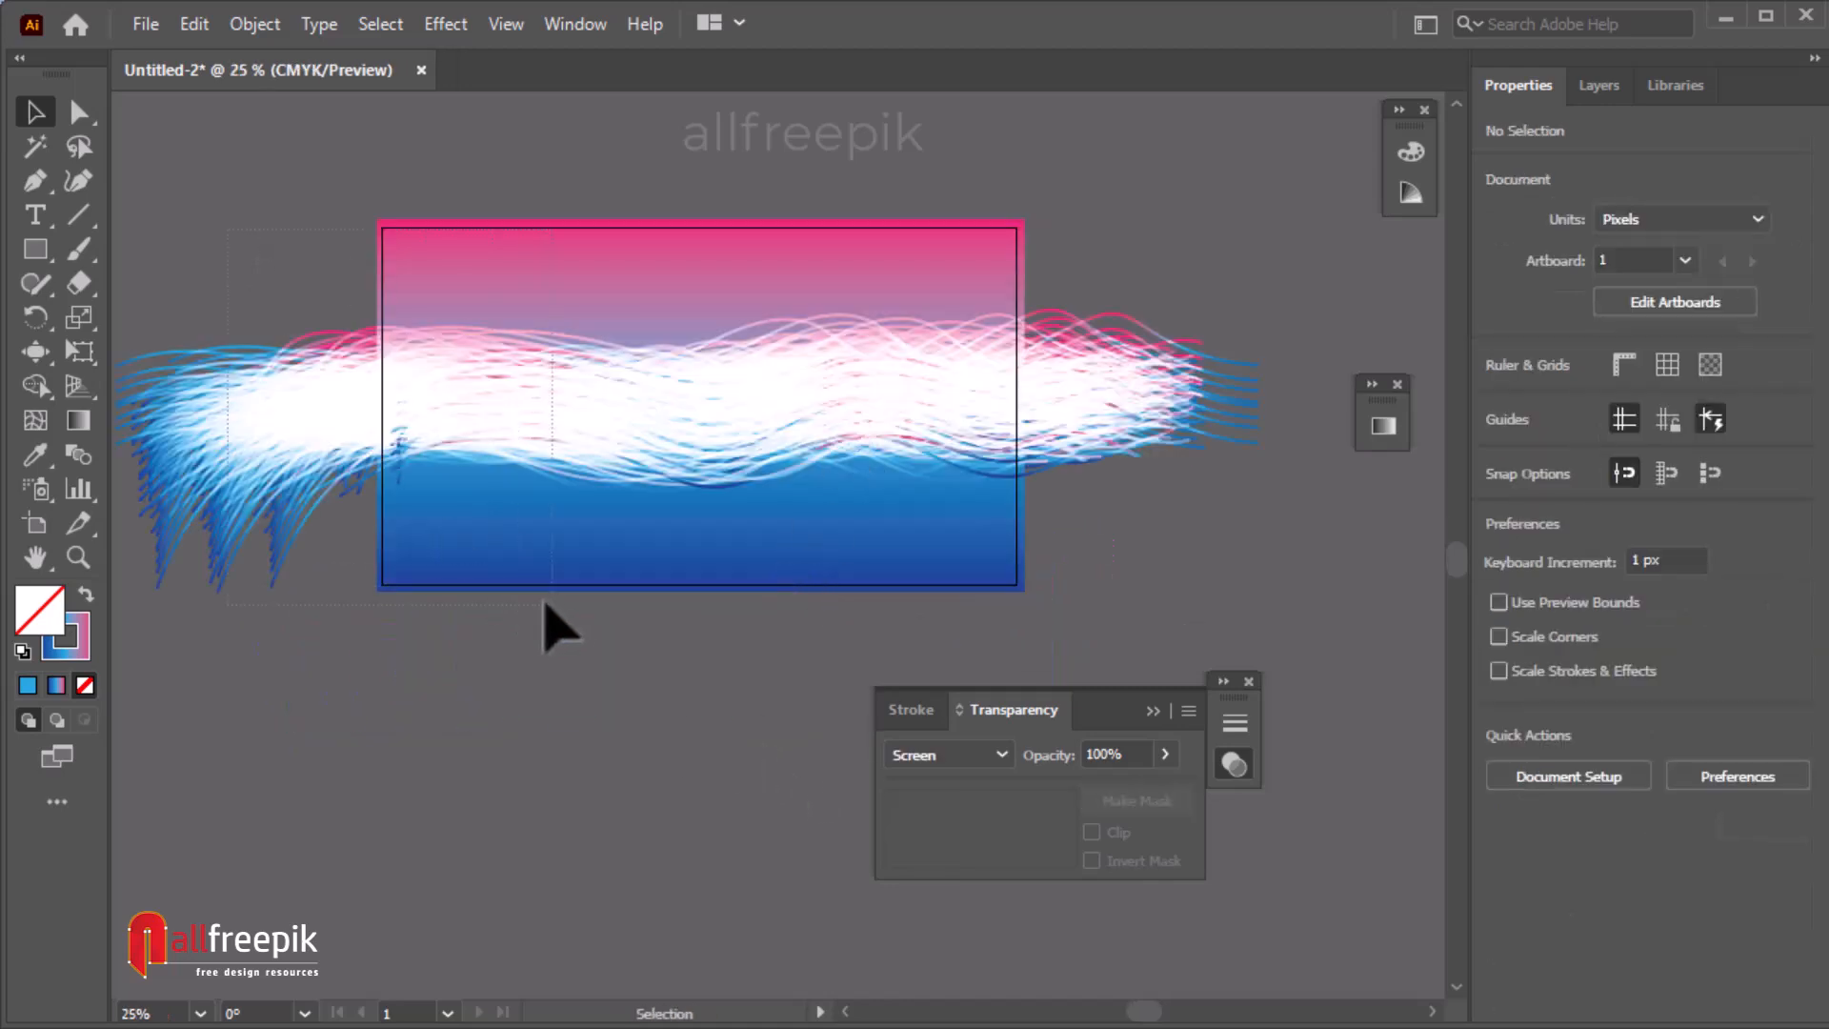
pyautogui.hotkey('ctrl', 'a')
pyautogui.click(254, 24)
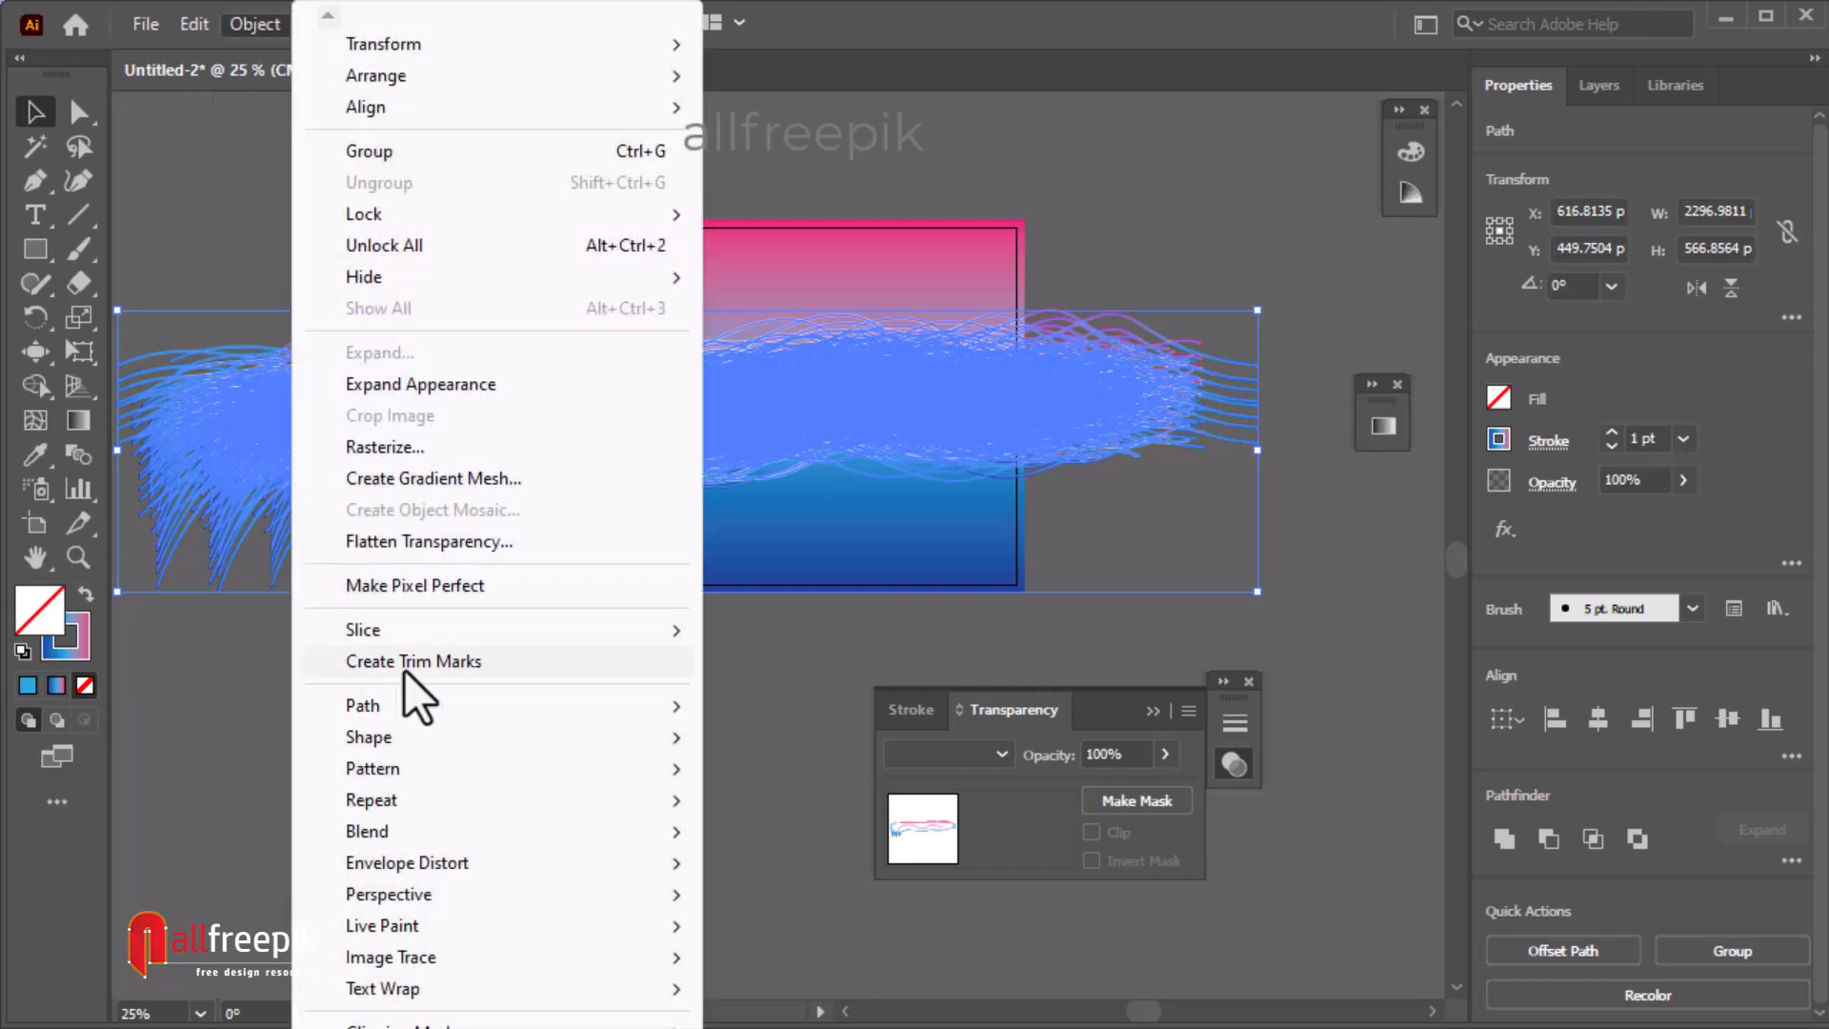
pyautogui.moveTo(589, 866)
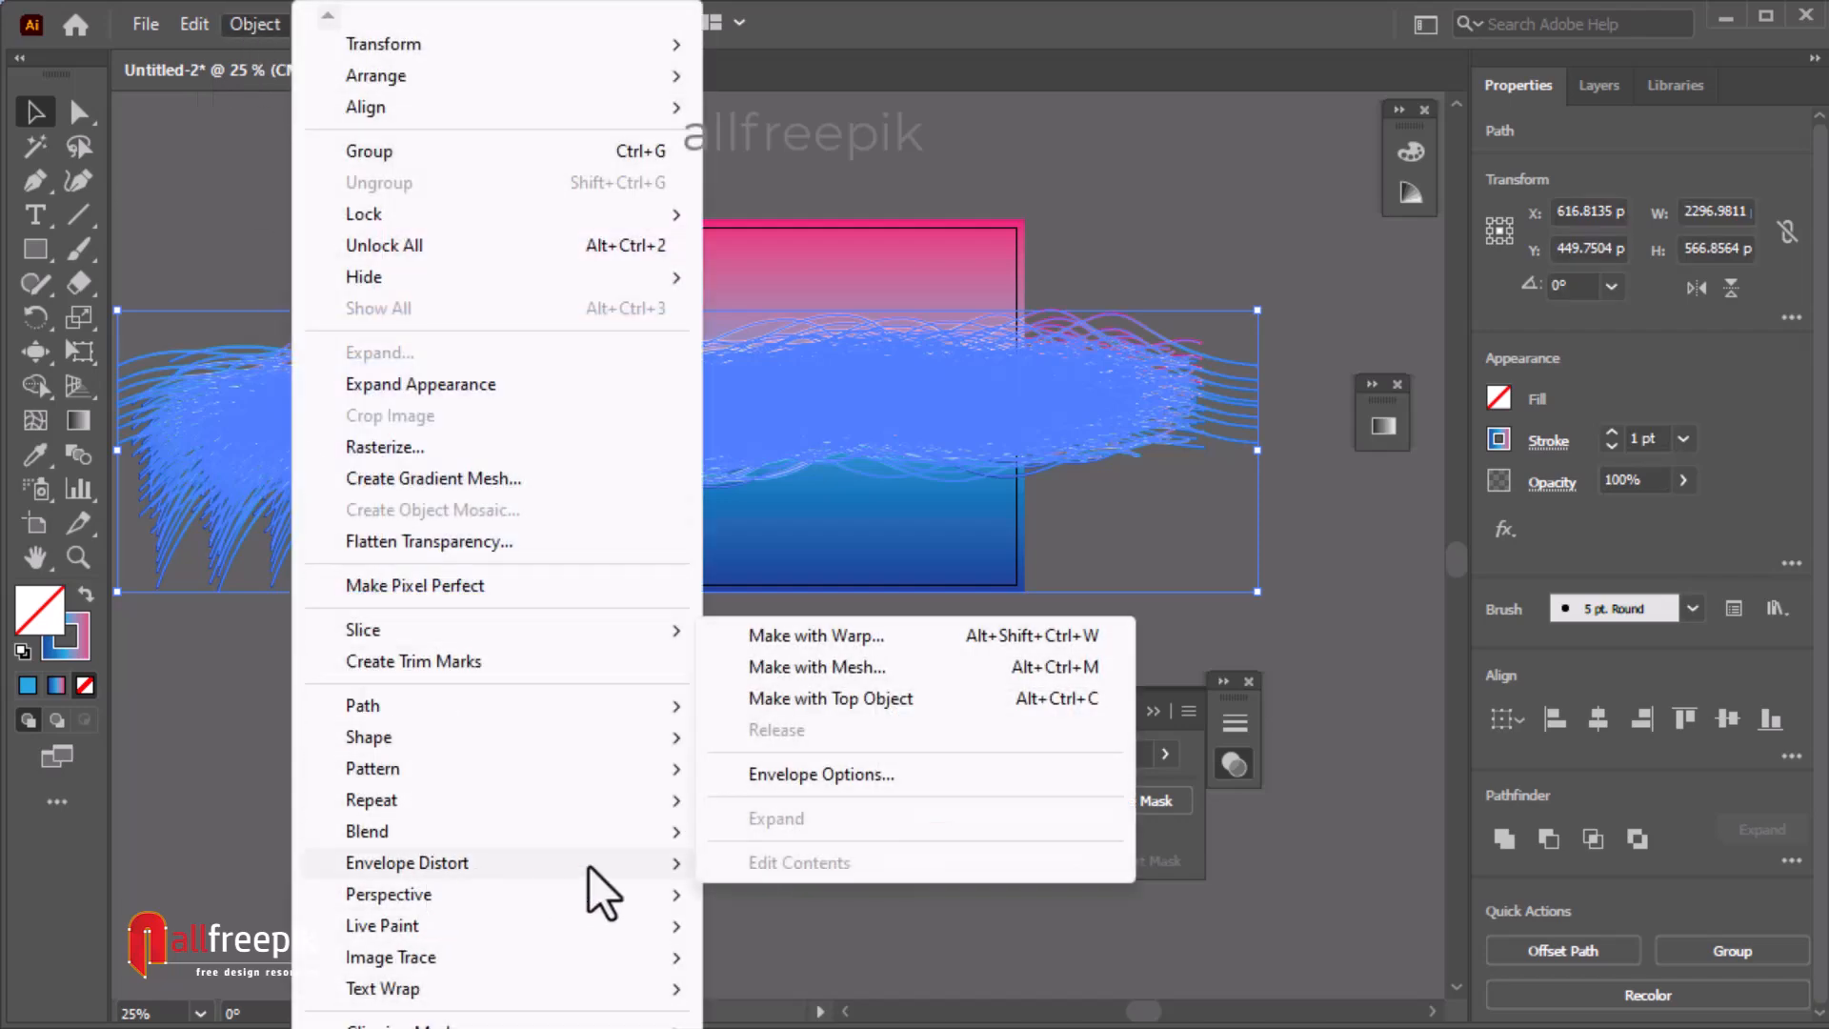
pyautogui.click(860, 669)
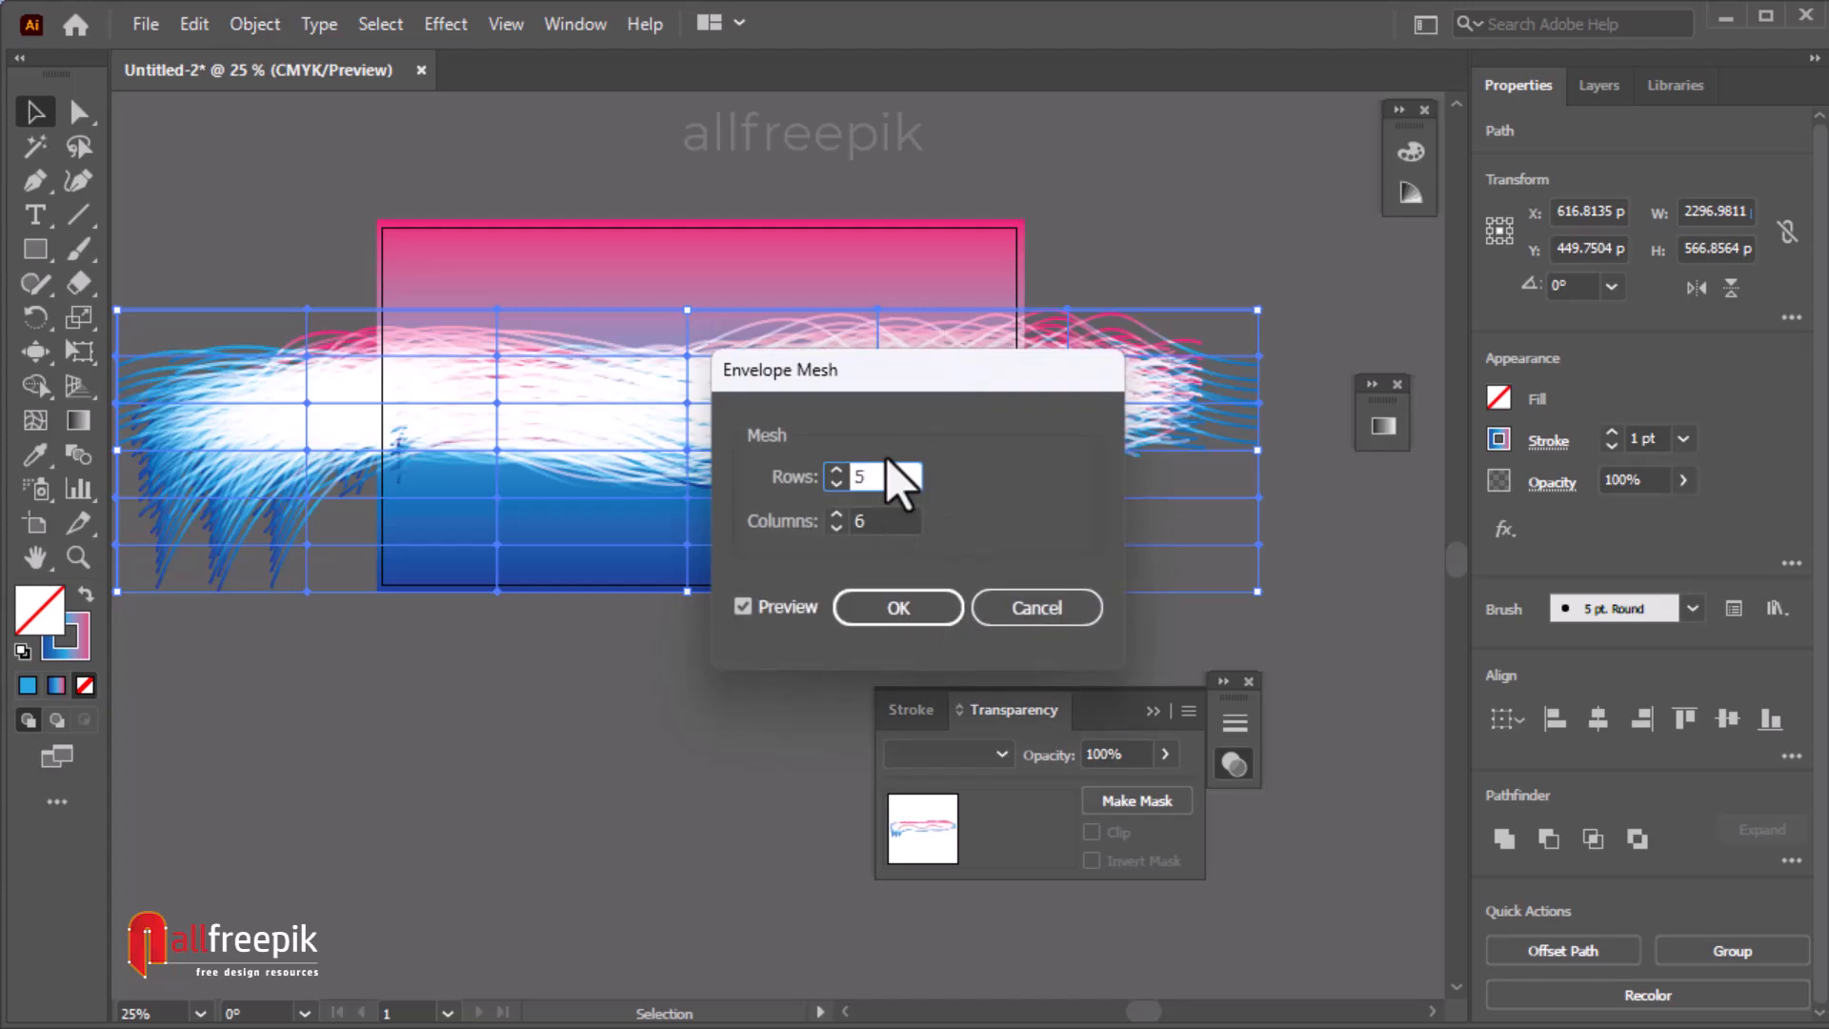
pyautogui.write('4')
pyautogui.press('Tab')
pyautogui.write('4')
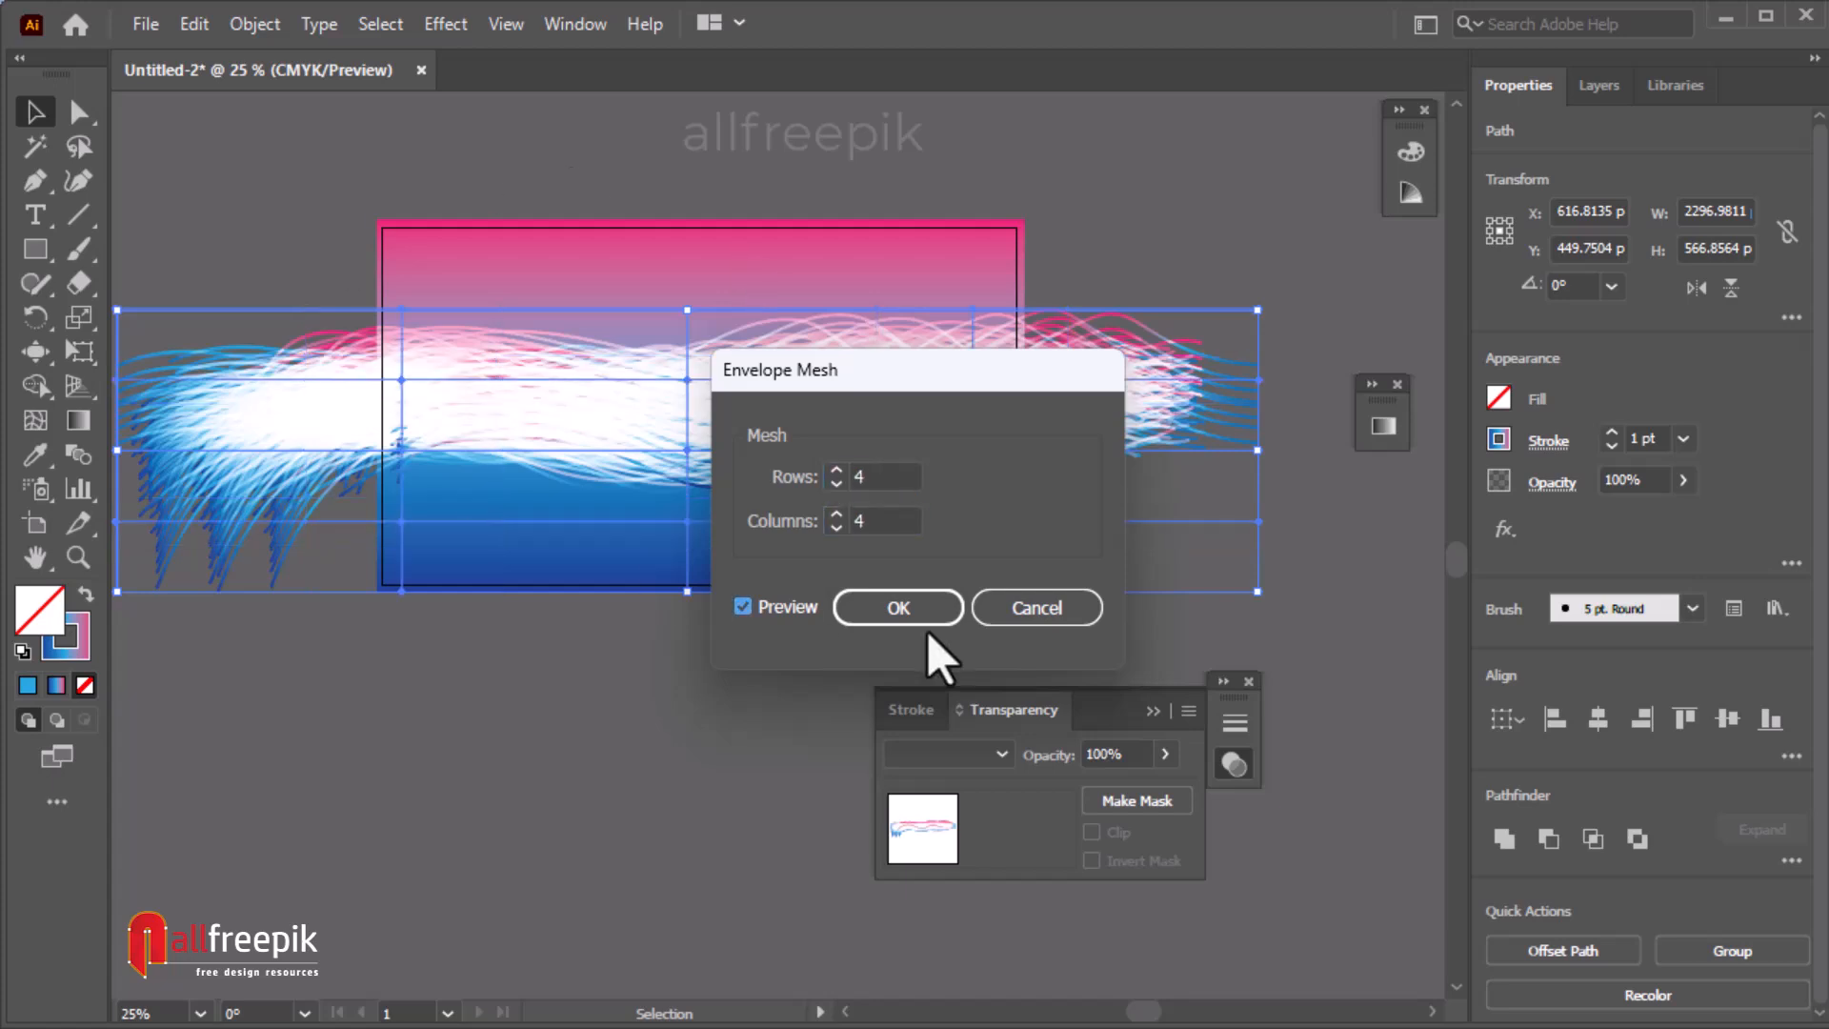
pyautogui.click(903, 606)
# Drag the envelope's top-center, center, upper-left and right-edge mesh points with Direct Selection to bend the strokes.
pyautogui.click(79, 111)
pyautogui.click(693, 275)
pyautogui.moveTo(688, 310); pyautogui.dragTo(690, 246)
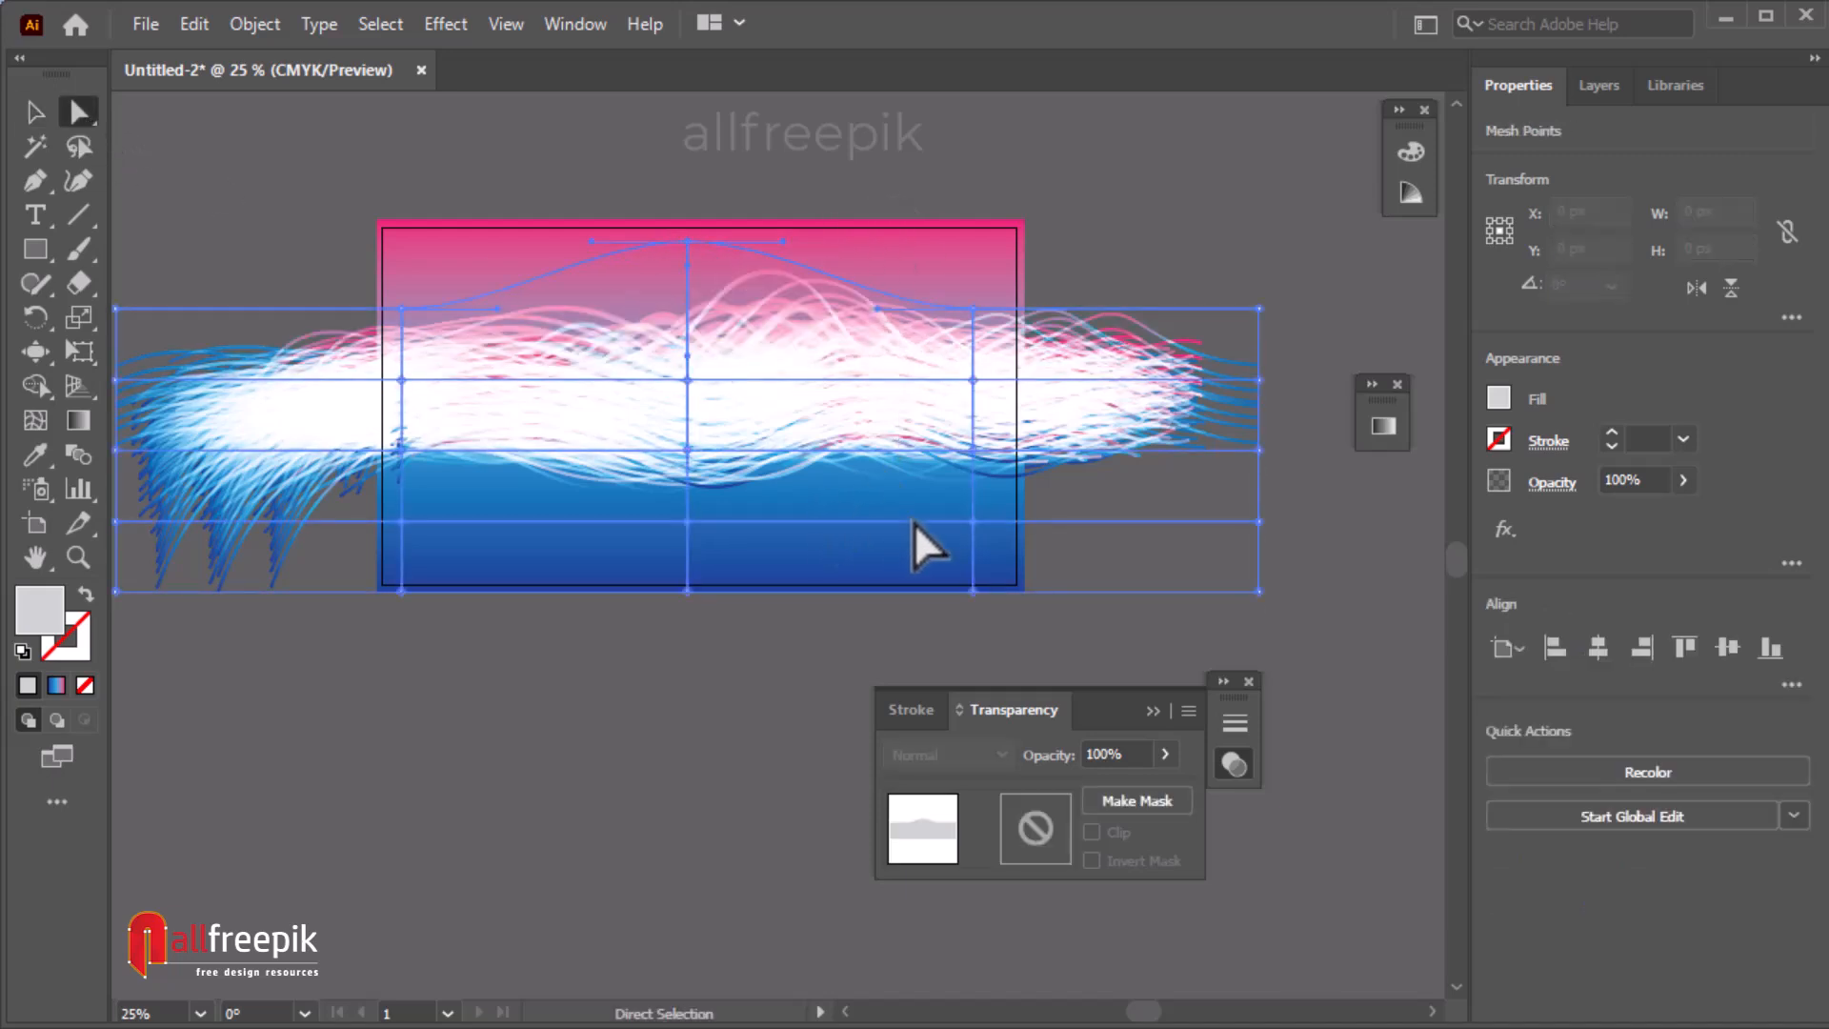
pyautogui.moveTo(973, 522); pyautogui.dragTo(802, 592)
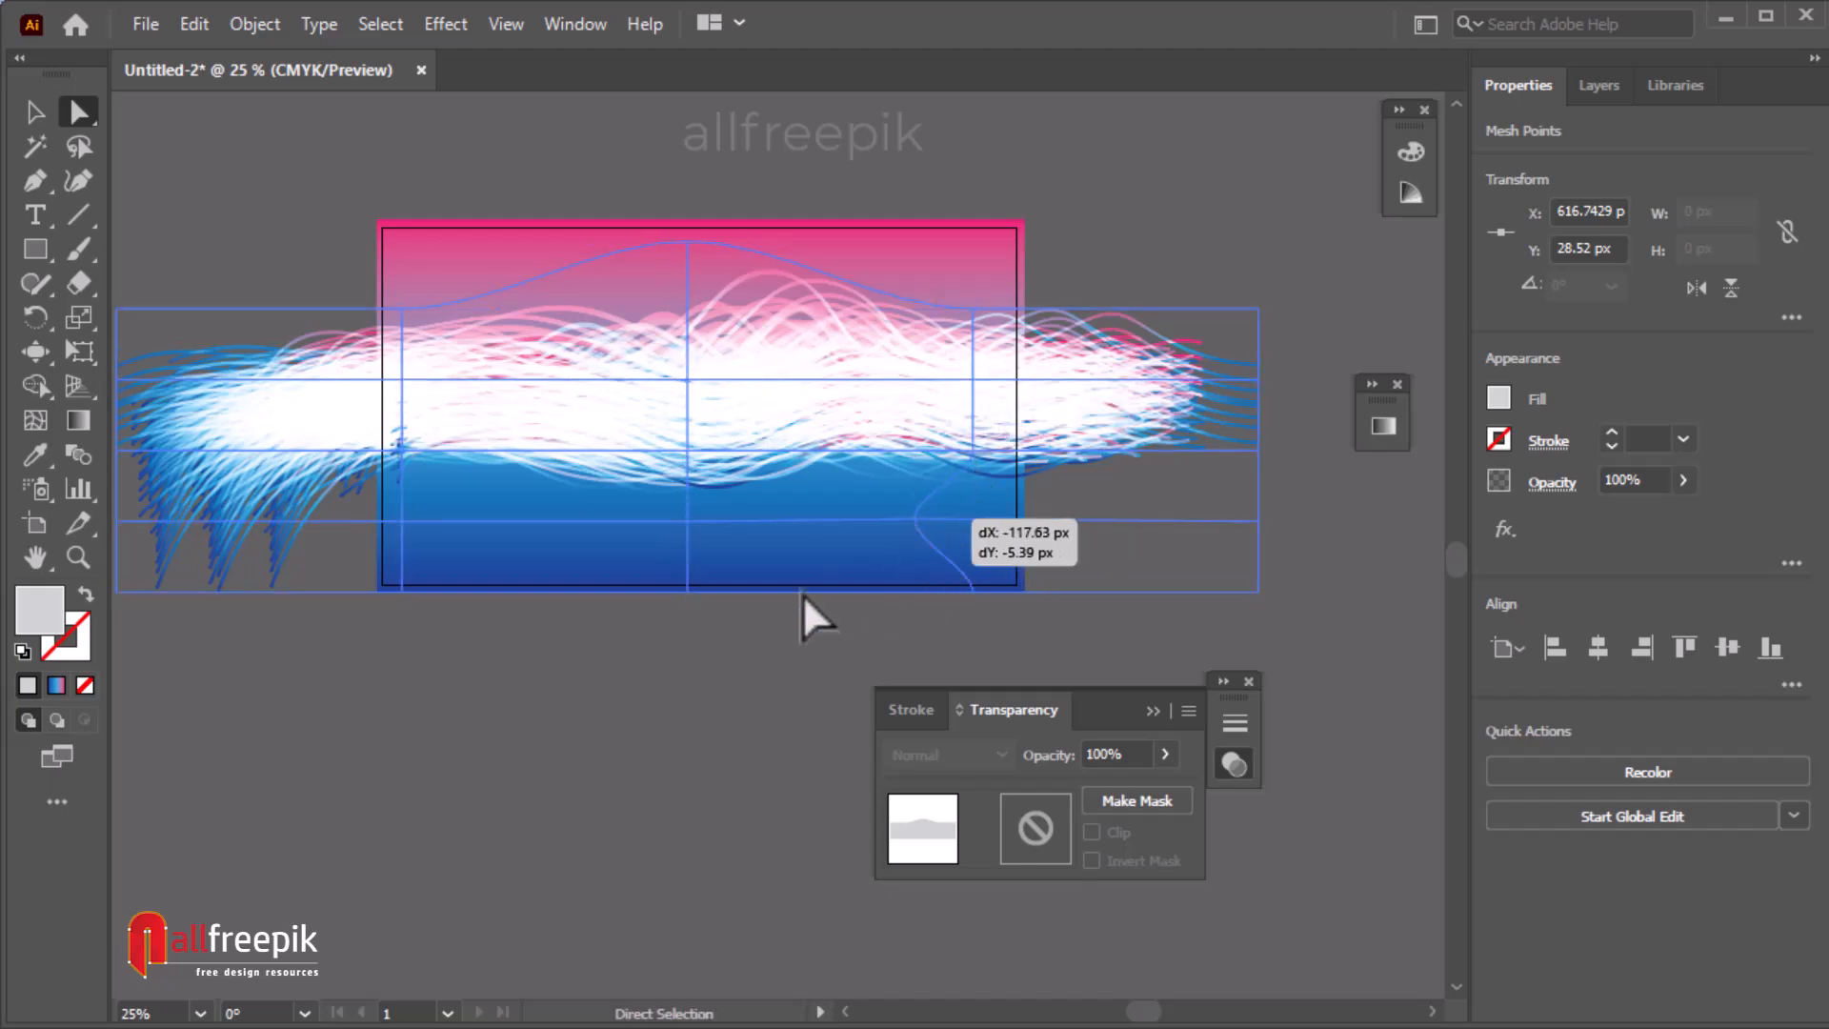
pyautogui.moveTo(688, 450); pyautogui.dragTo(463, 430)
pyautogui.moveTo(402, 309); pyautogui.dragTo(420, 339)
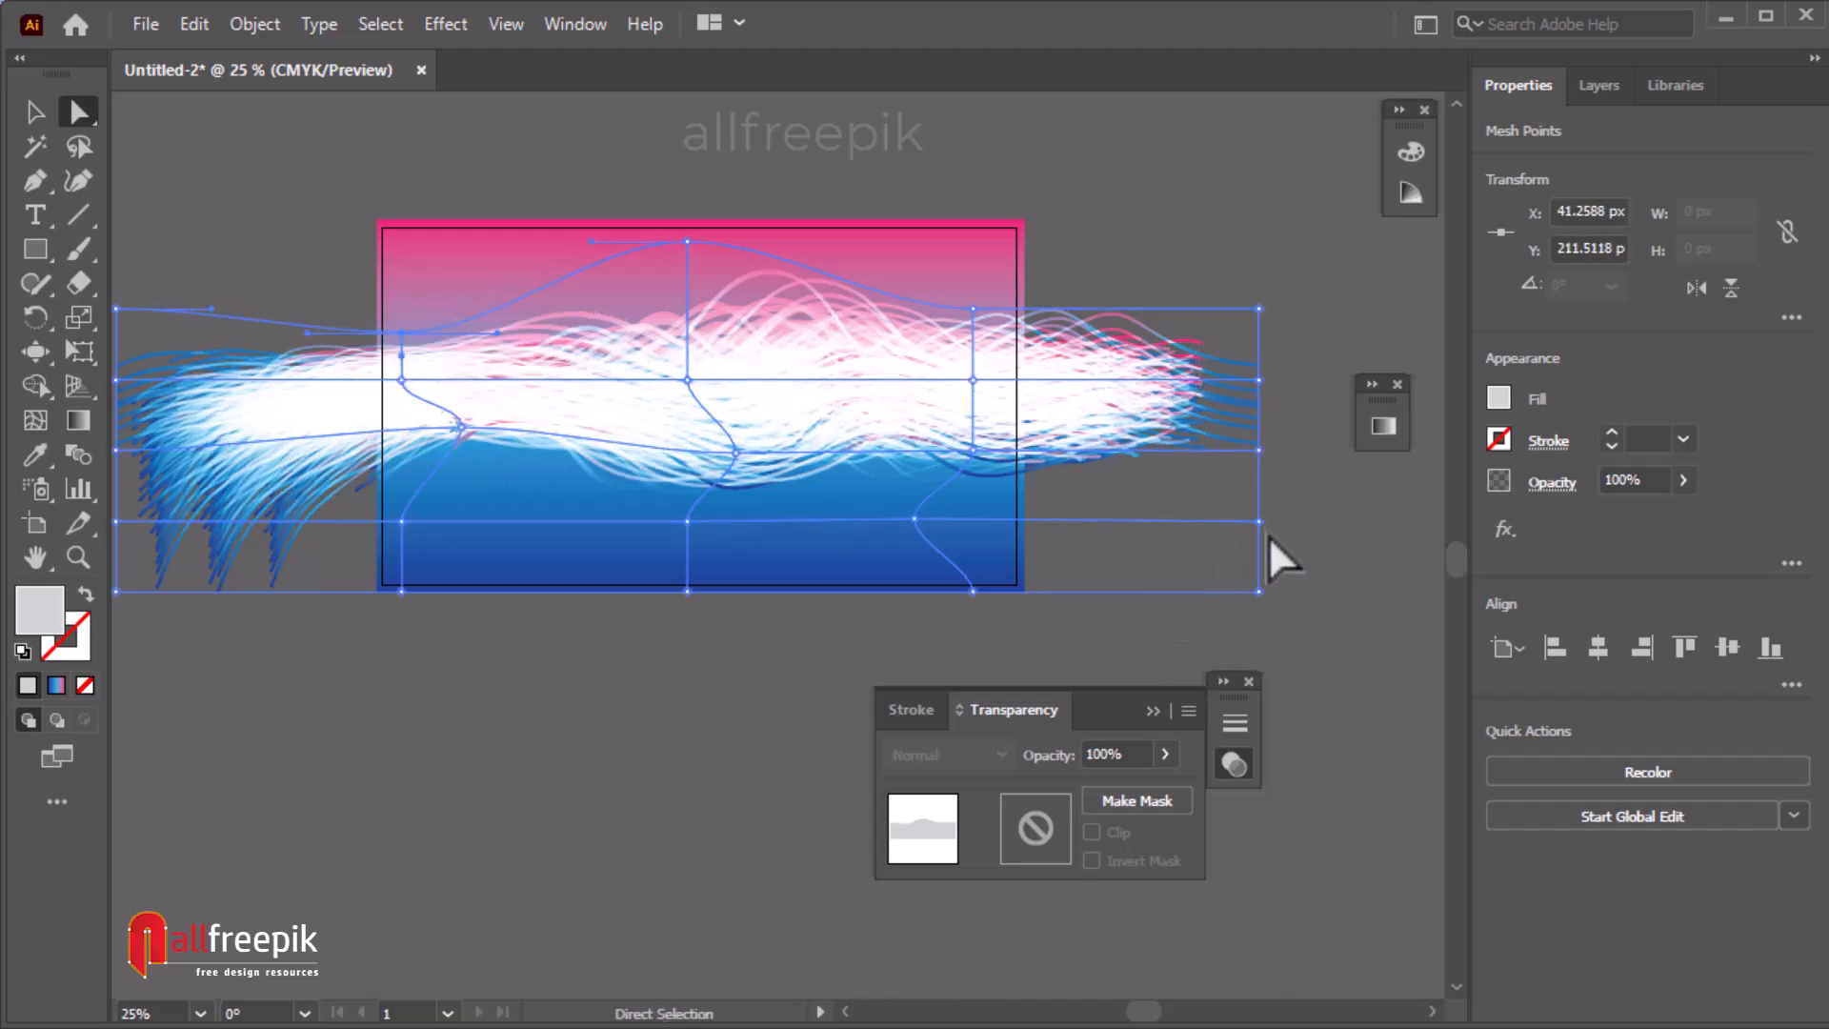
pyautogui.moveTo(1266, 495); pyautogui.dragTo(1235, 523)
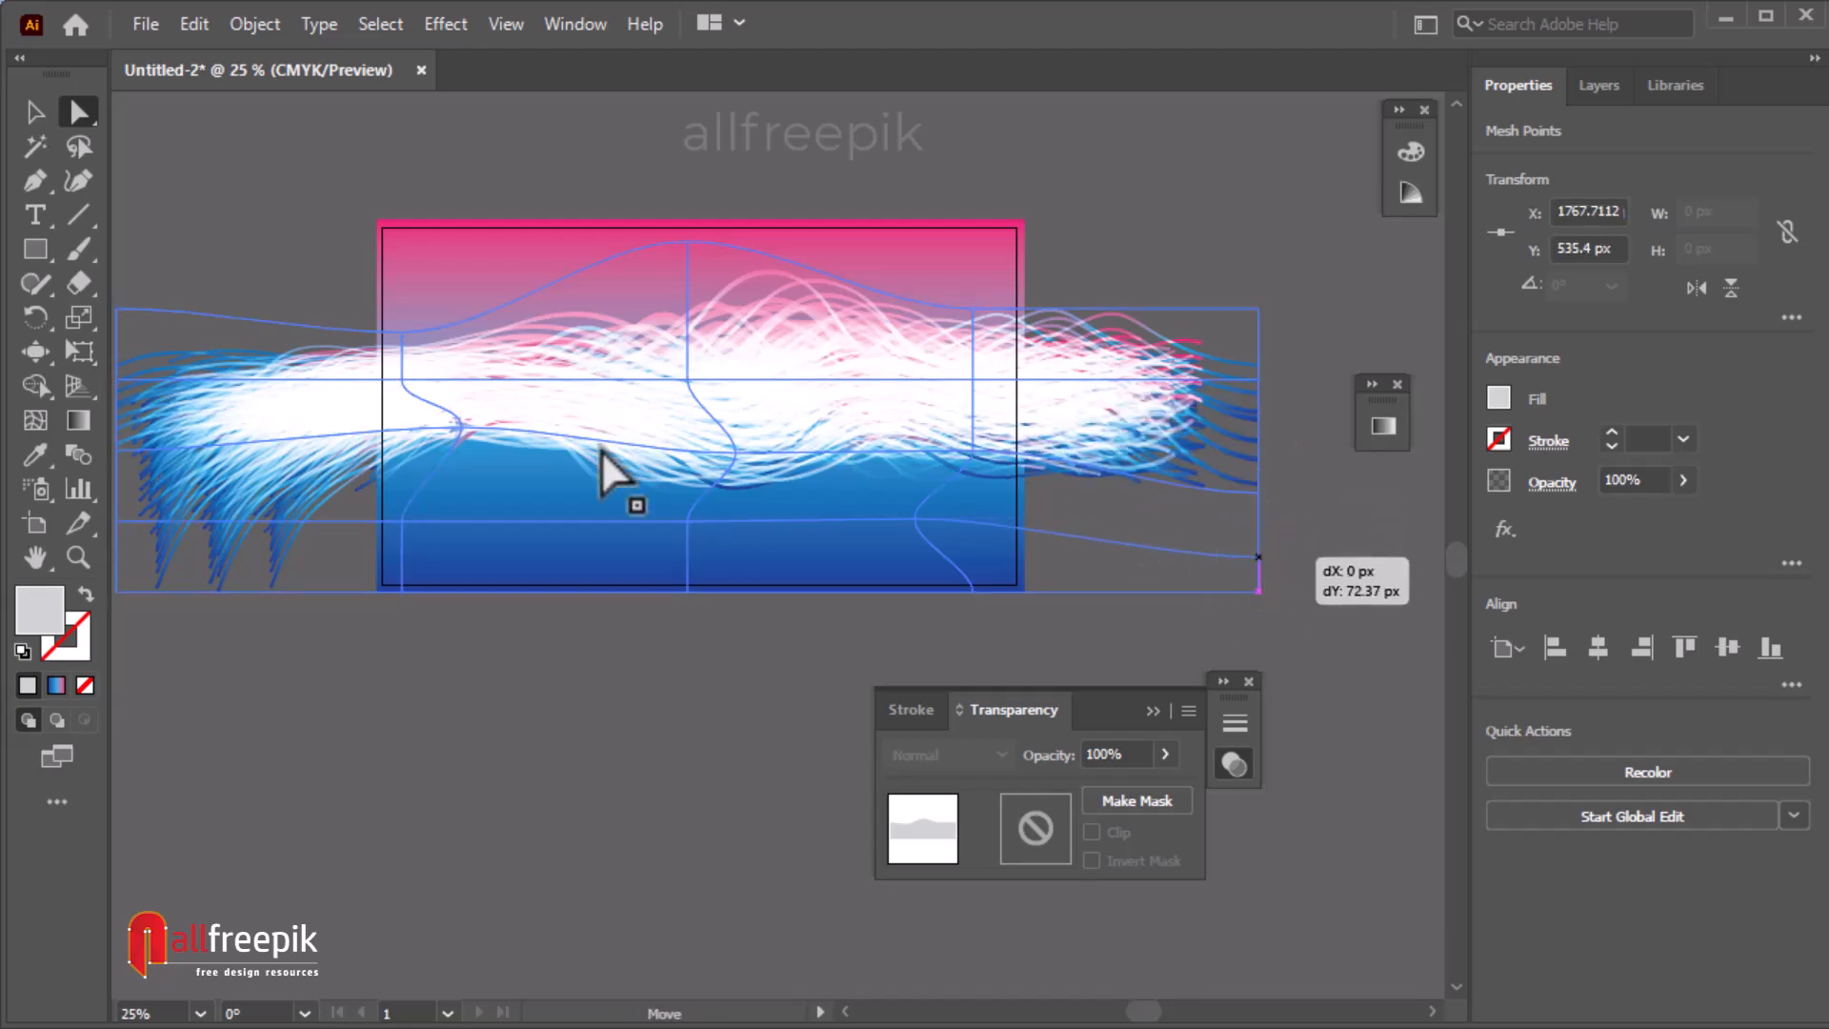
# Reshape more mesh points and handles, pulling the bottom-center down and right edge up, then deselect.
pyautogui.moveTo(401, 381); pyautogui.dragTo(580, 388)
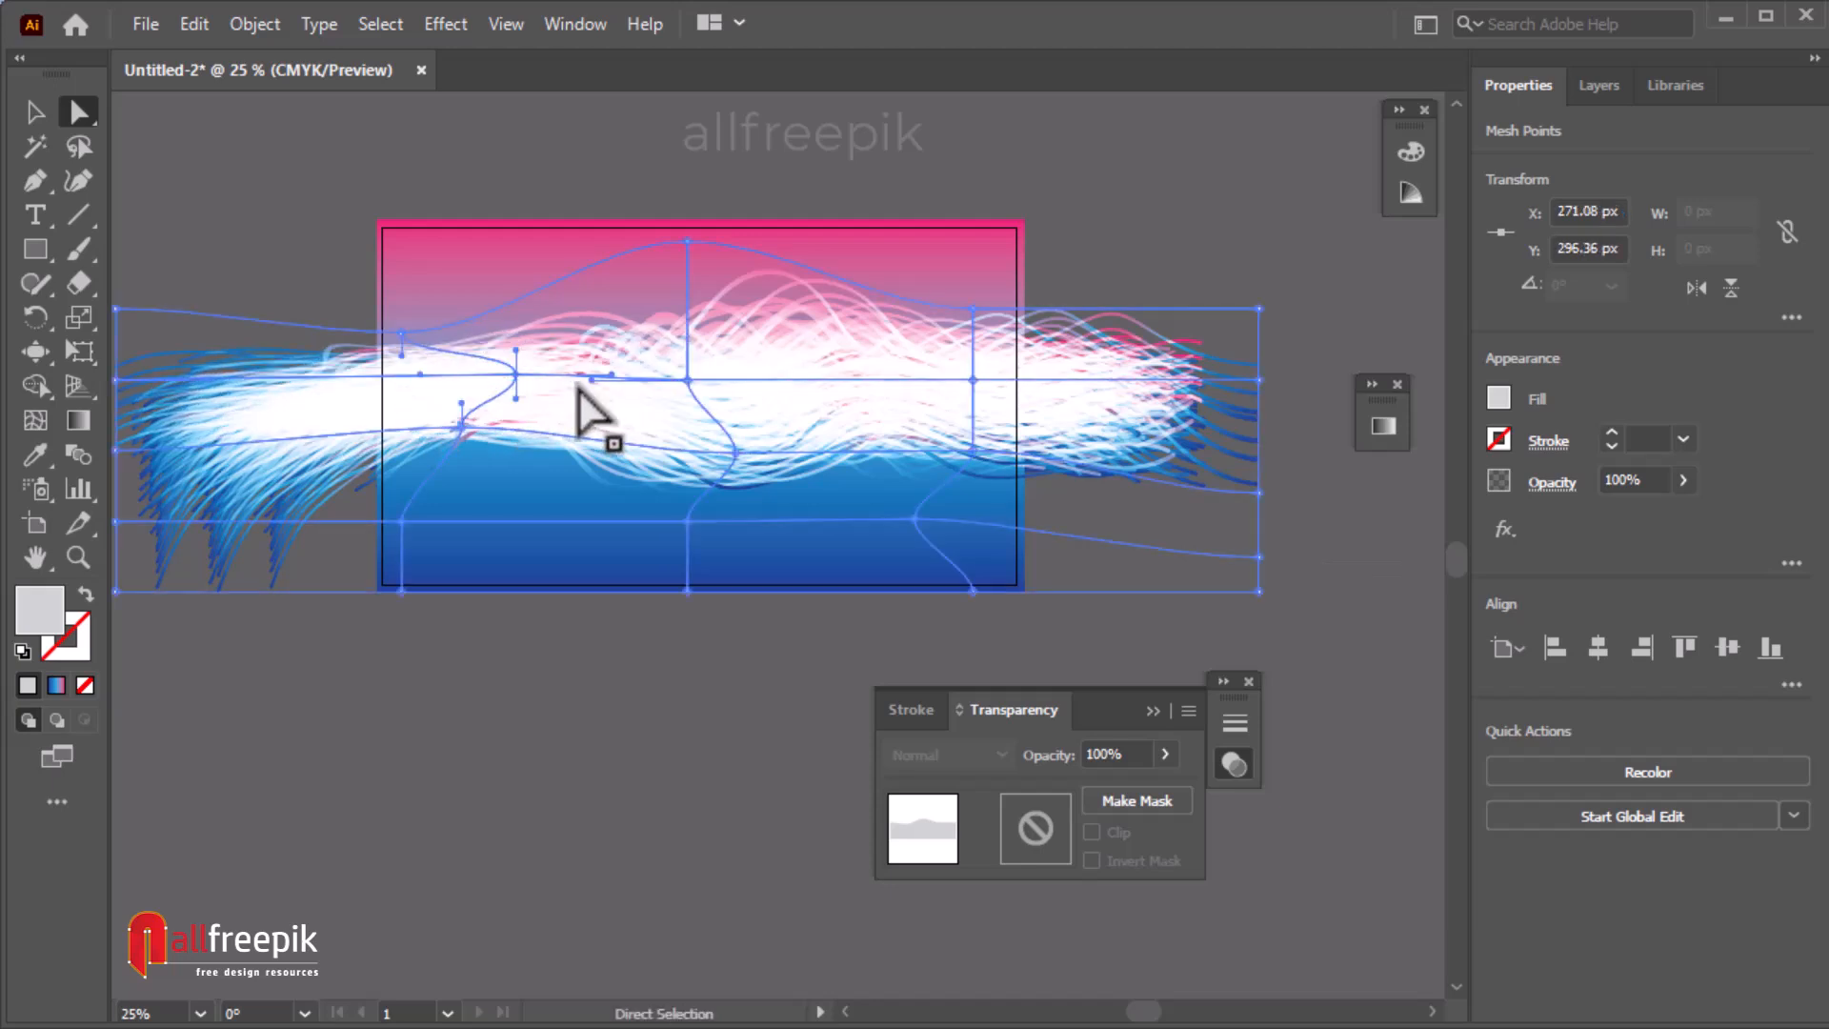
pyautogui.moveTo(461, 429); pyautogui.dragTo(854, 551)
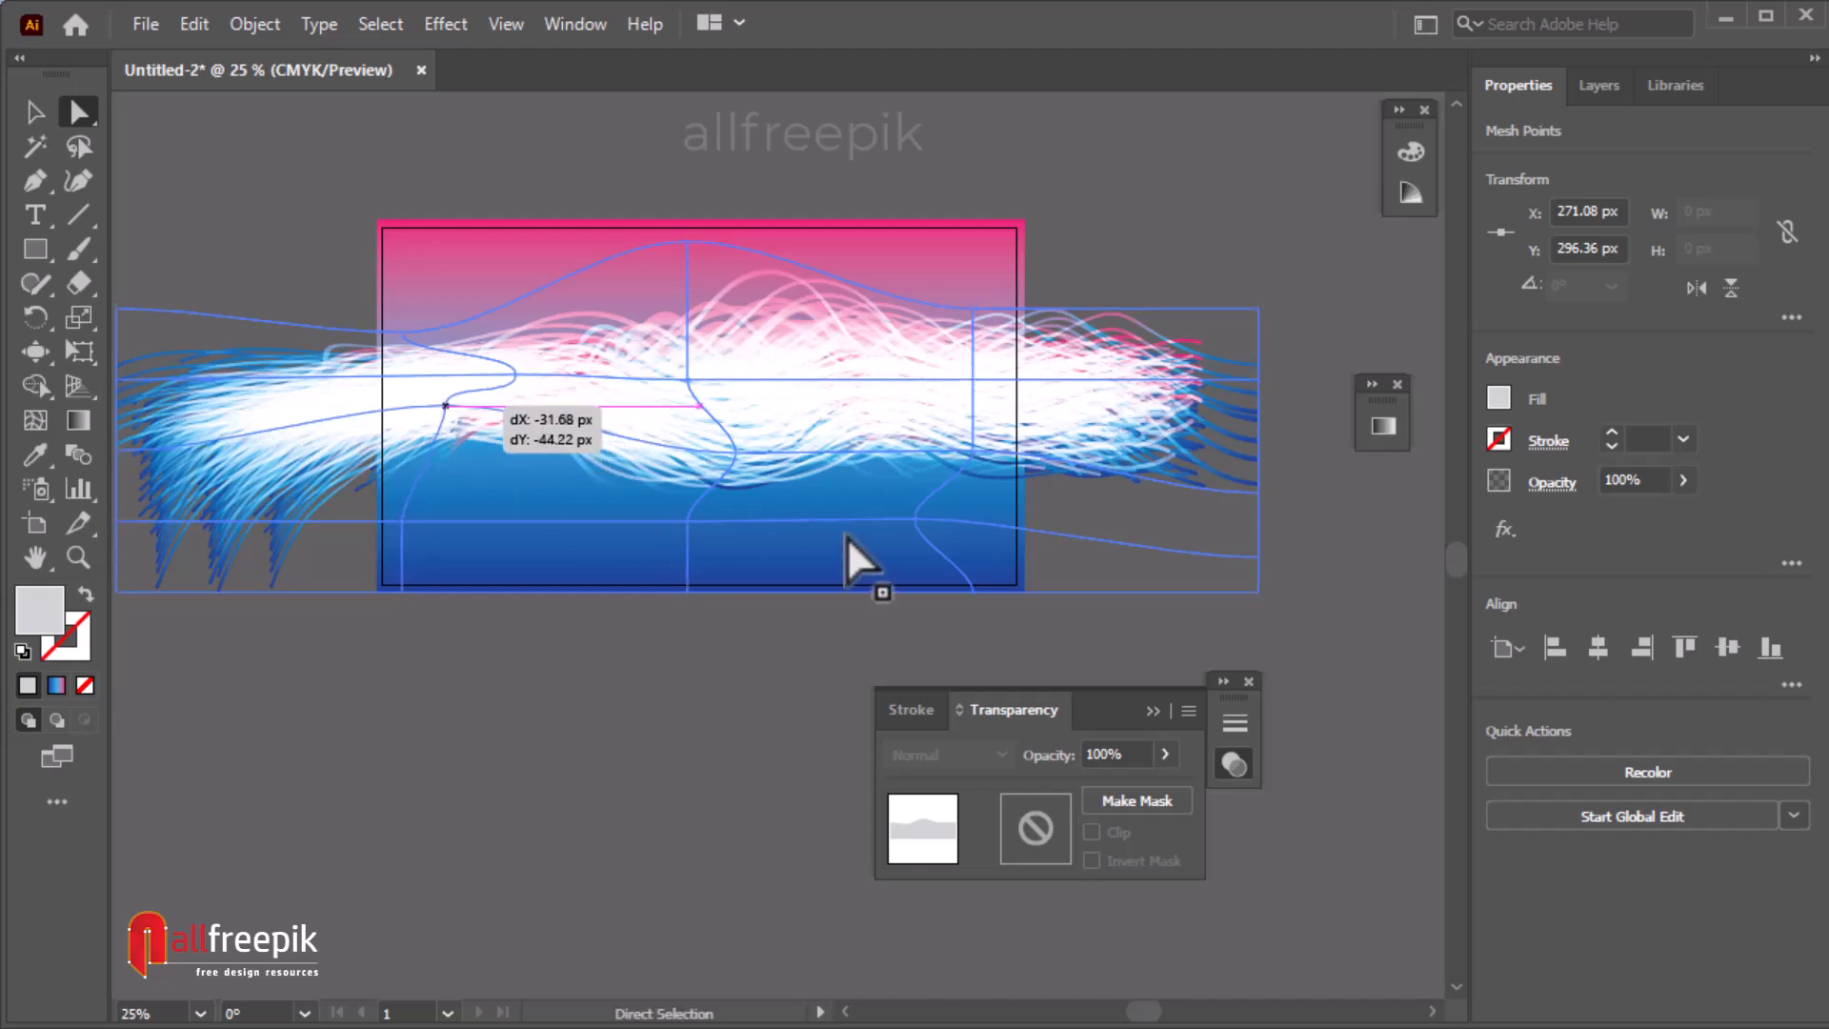
pyautogui.moveTo(971, 389); pyautogui.dragTo(1262, 343)
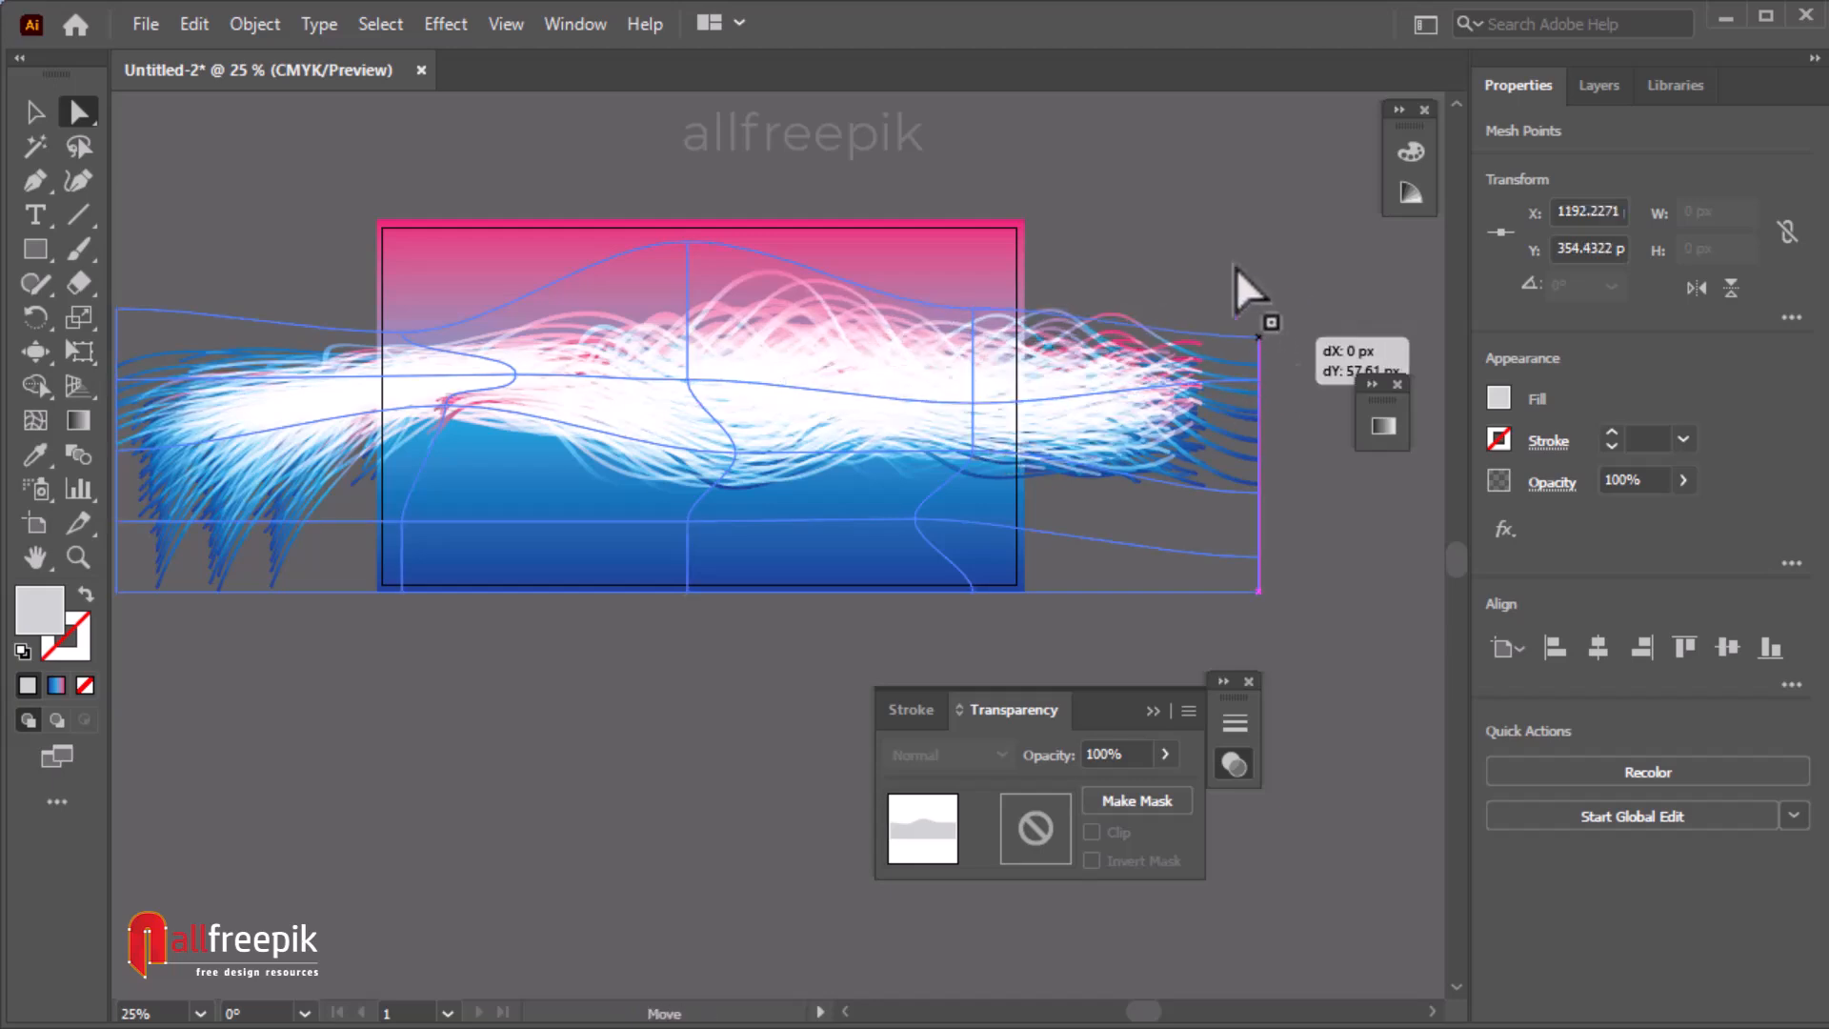
pyautogui.moveTo(686, 594); pyautogui.dragTo(687, 653)
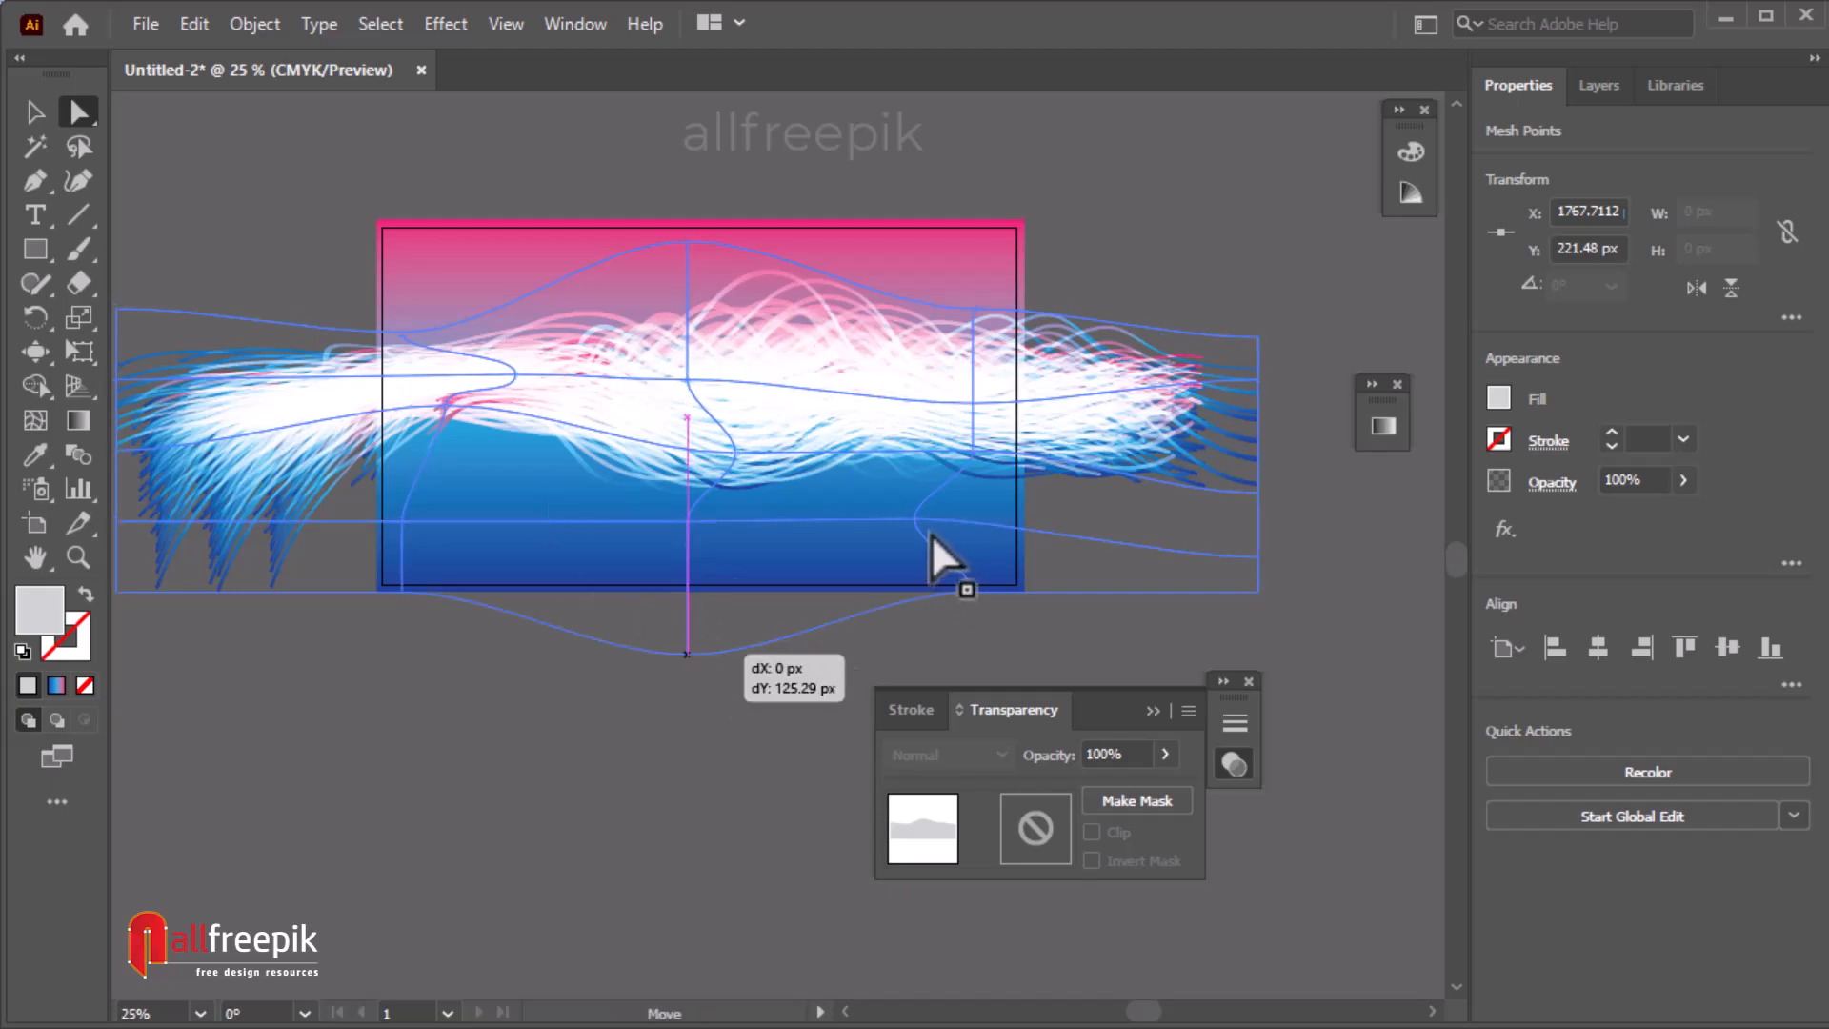
pyautogui.moveTo(687, 524); pyautogui.dragTo(627, 551)
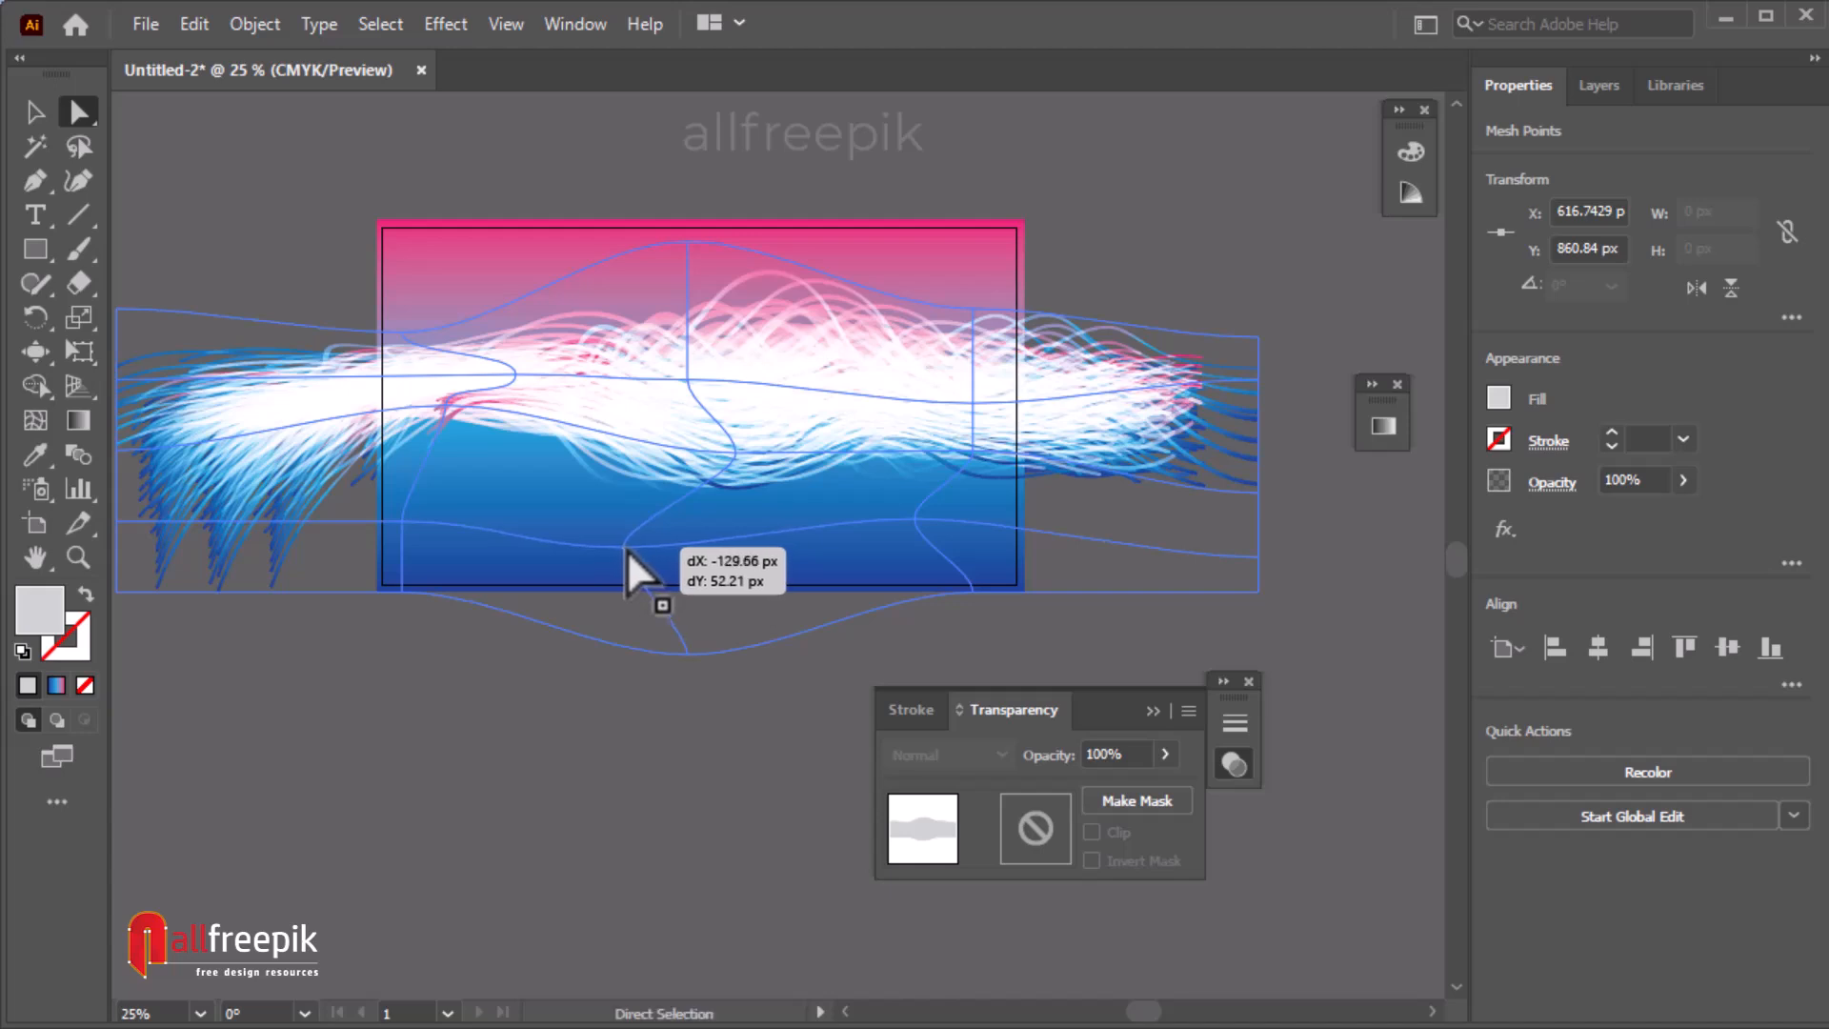
pyautogui.moveTo(921, 524); pyautogui.dragTo(1158, 164)
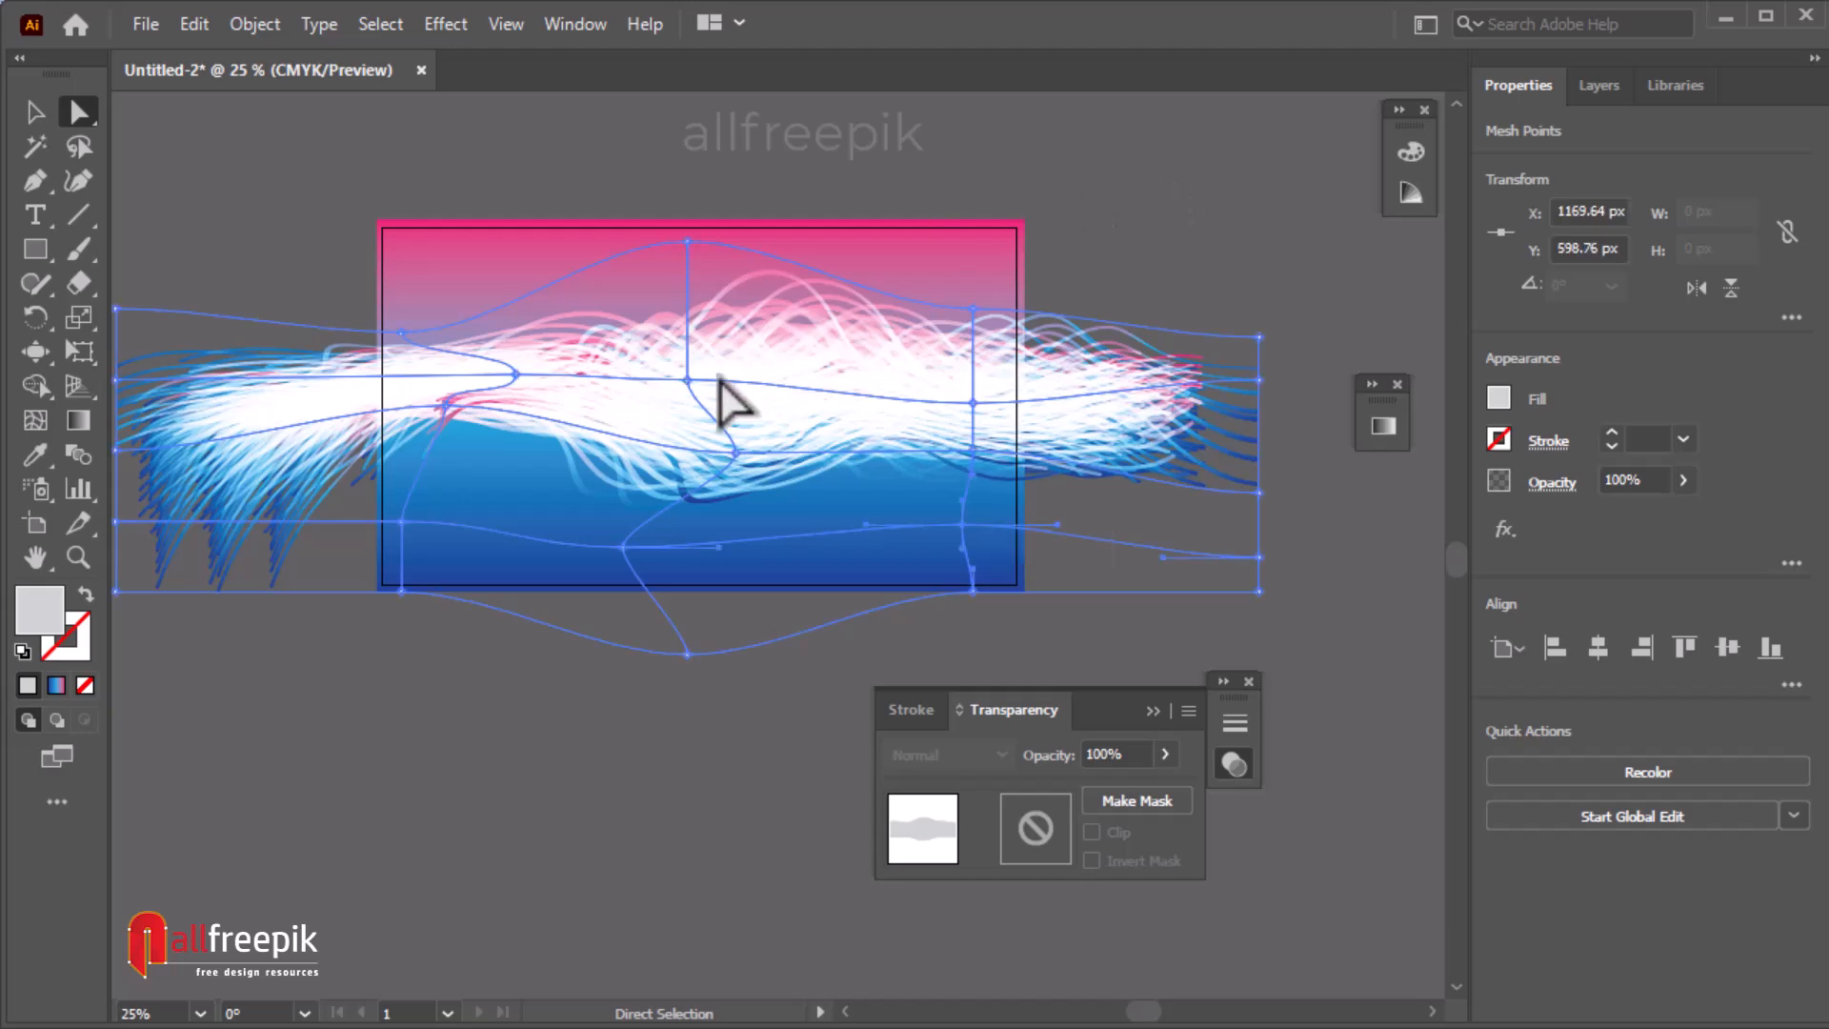
pyautogui.moveTo(455, 426); pyautogui.dragTo(458, 439)
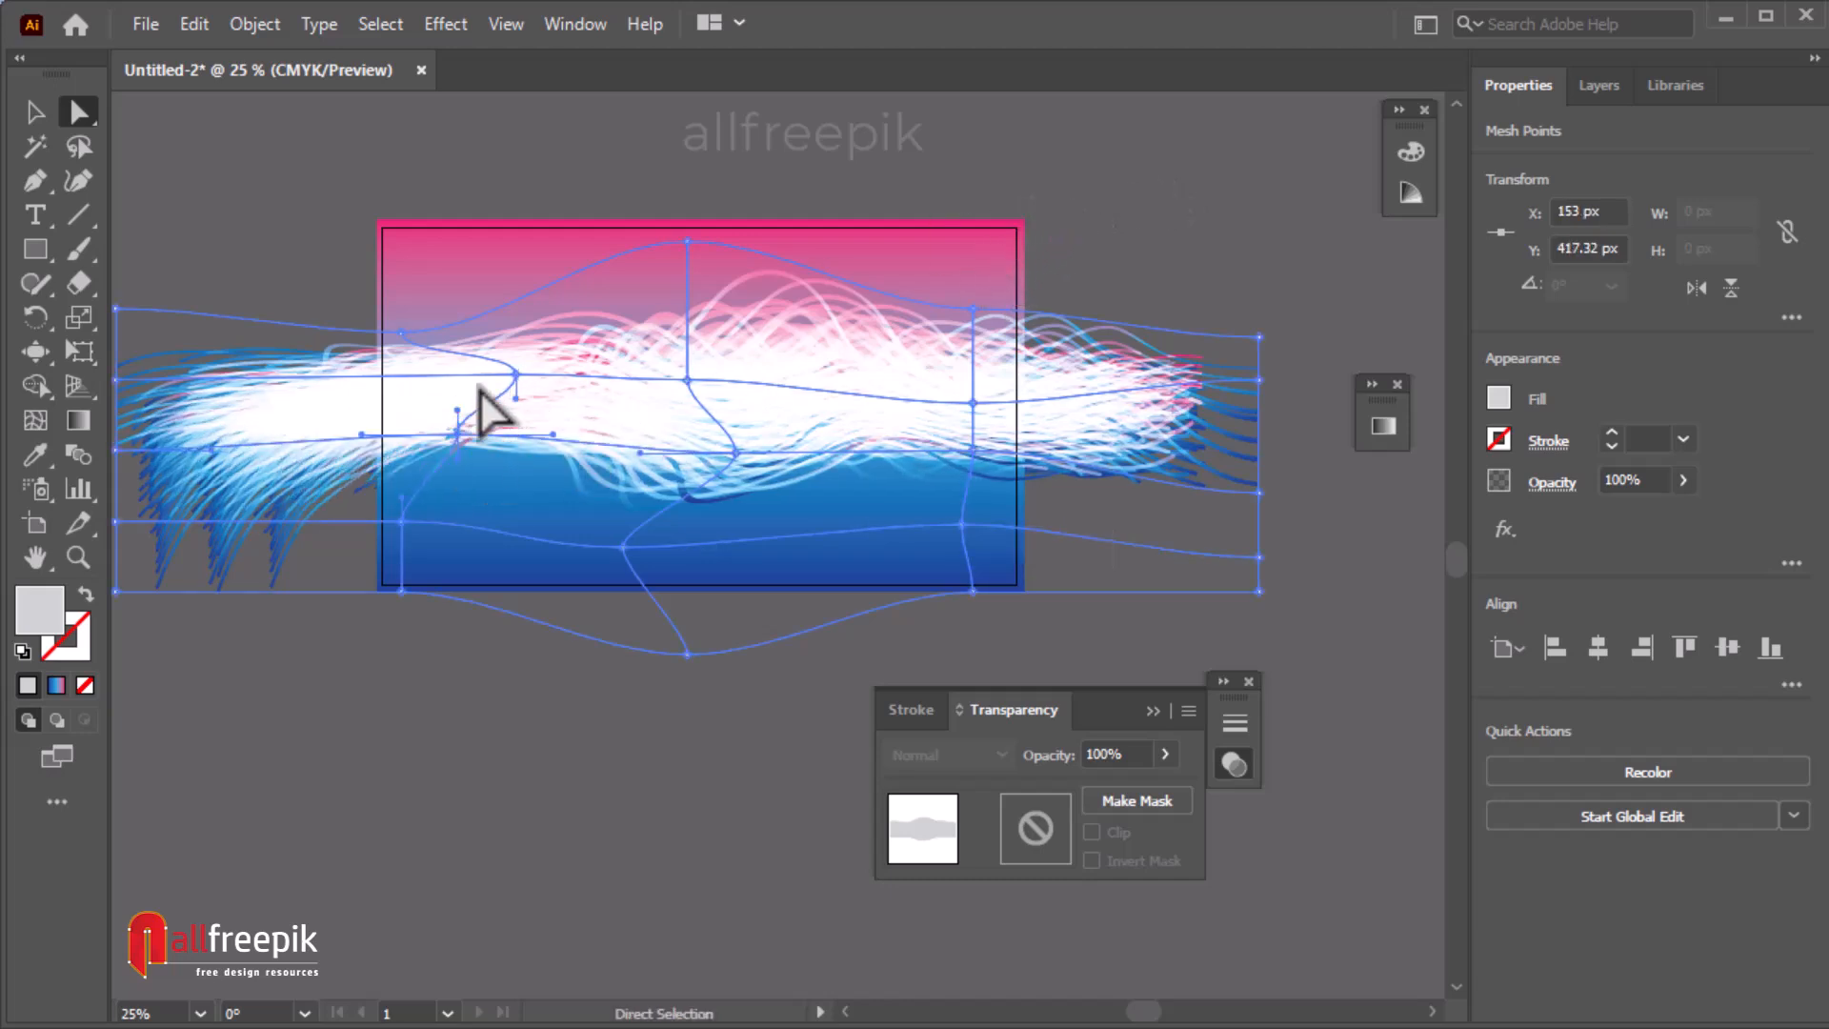
pyautogui.click(315, 240)
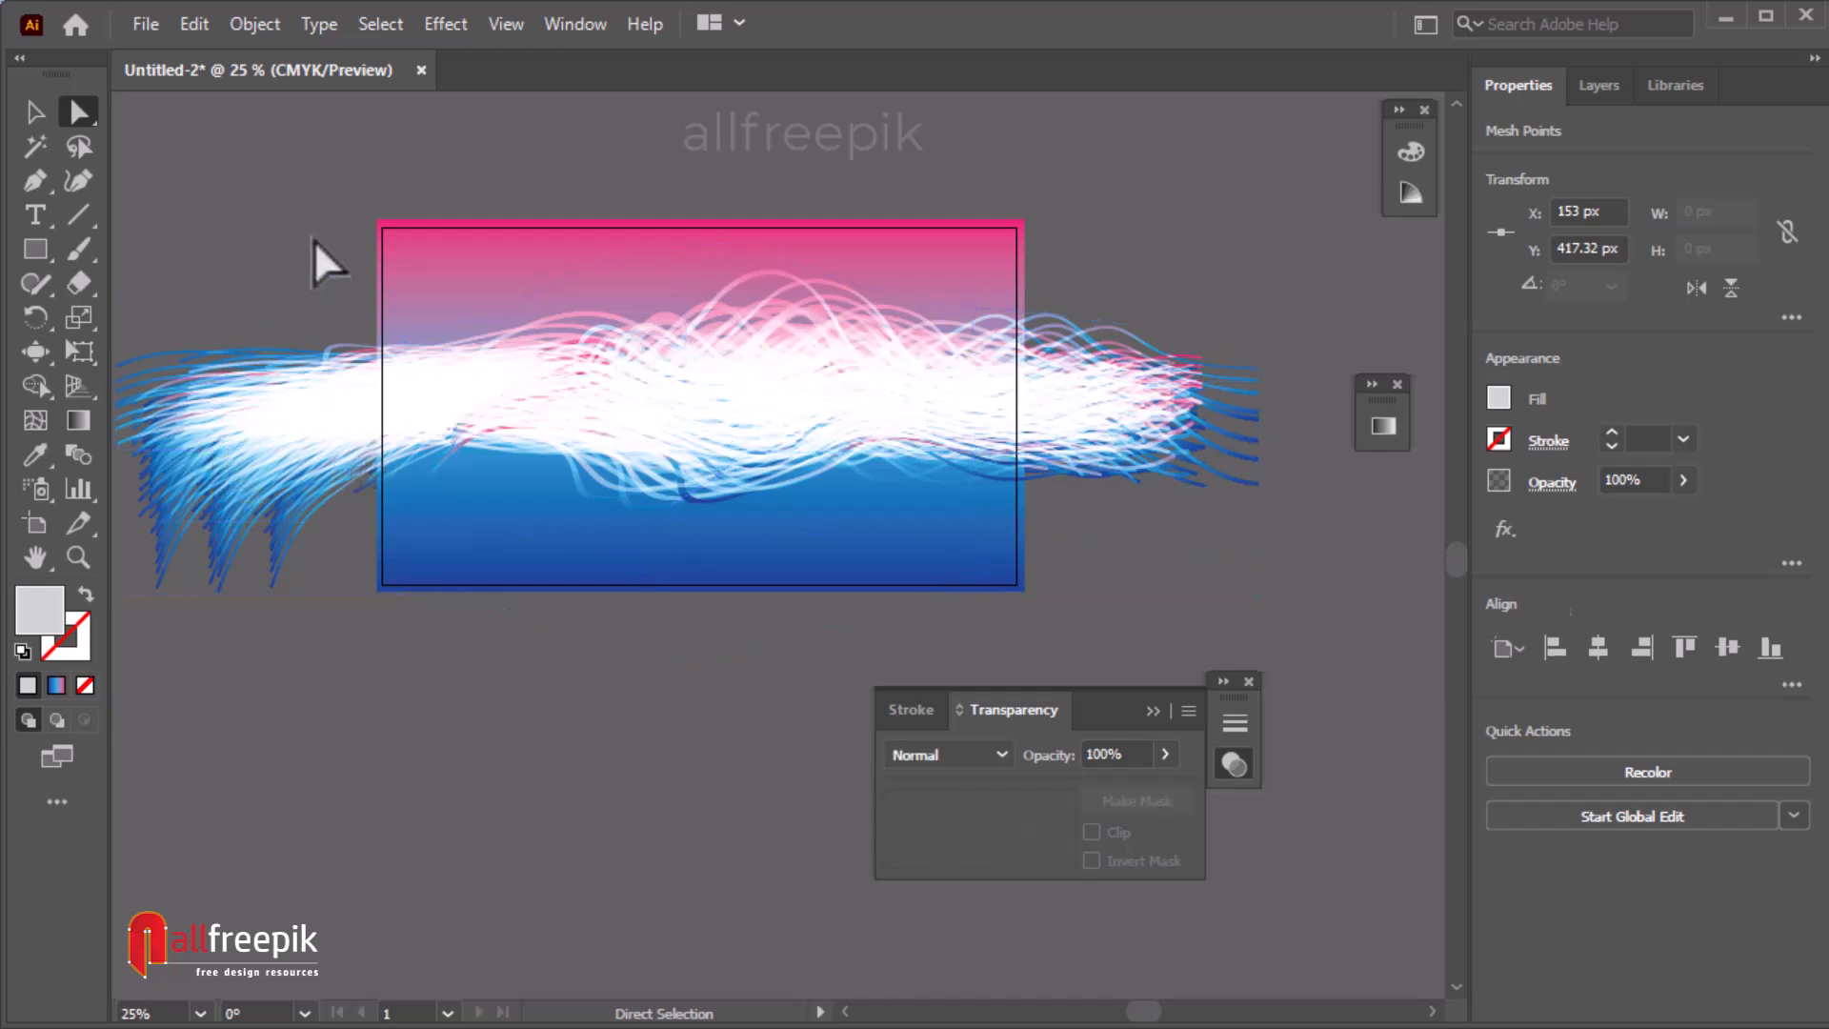
# Move the enveloped strokes about 49 px to the left with the Selection tool.
pyautogui.click(36, 111)
pyautogui.moveTo(846, 408); pyautogui.dragTo(826, 403)
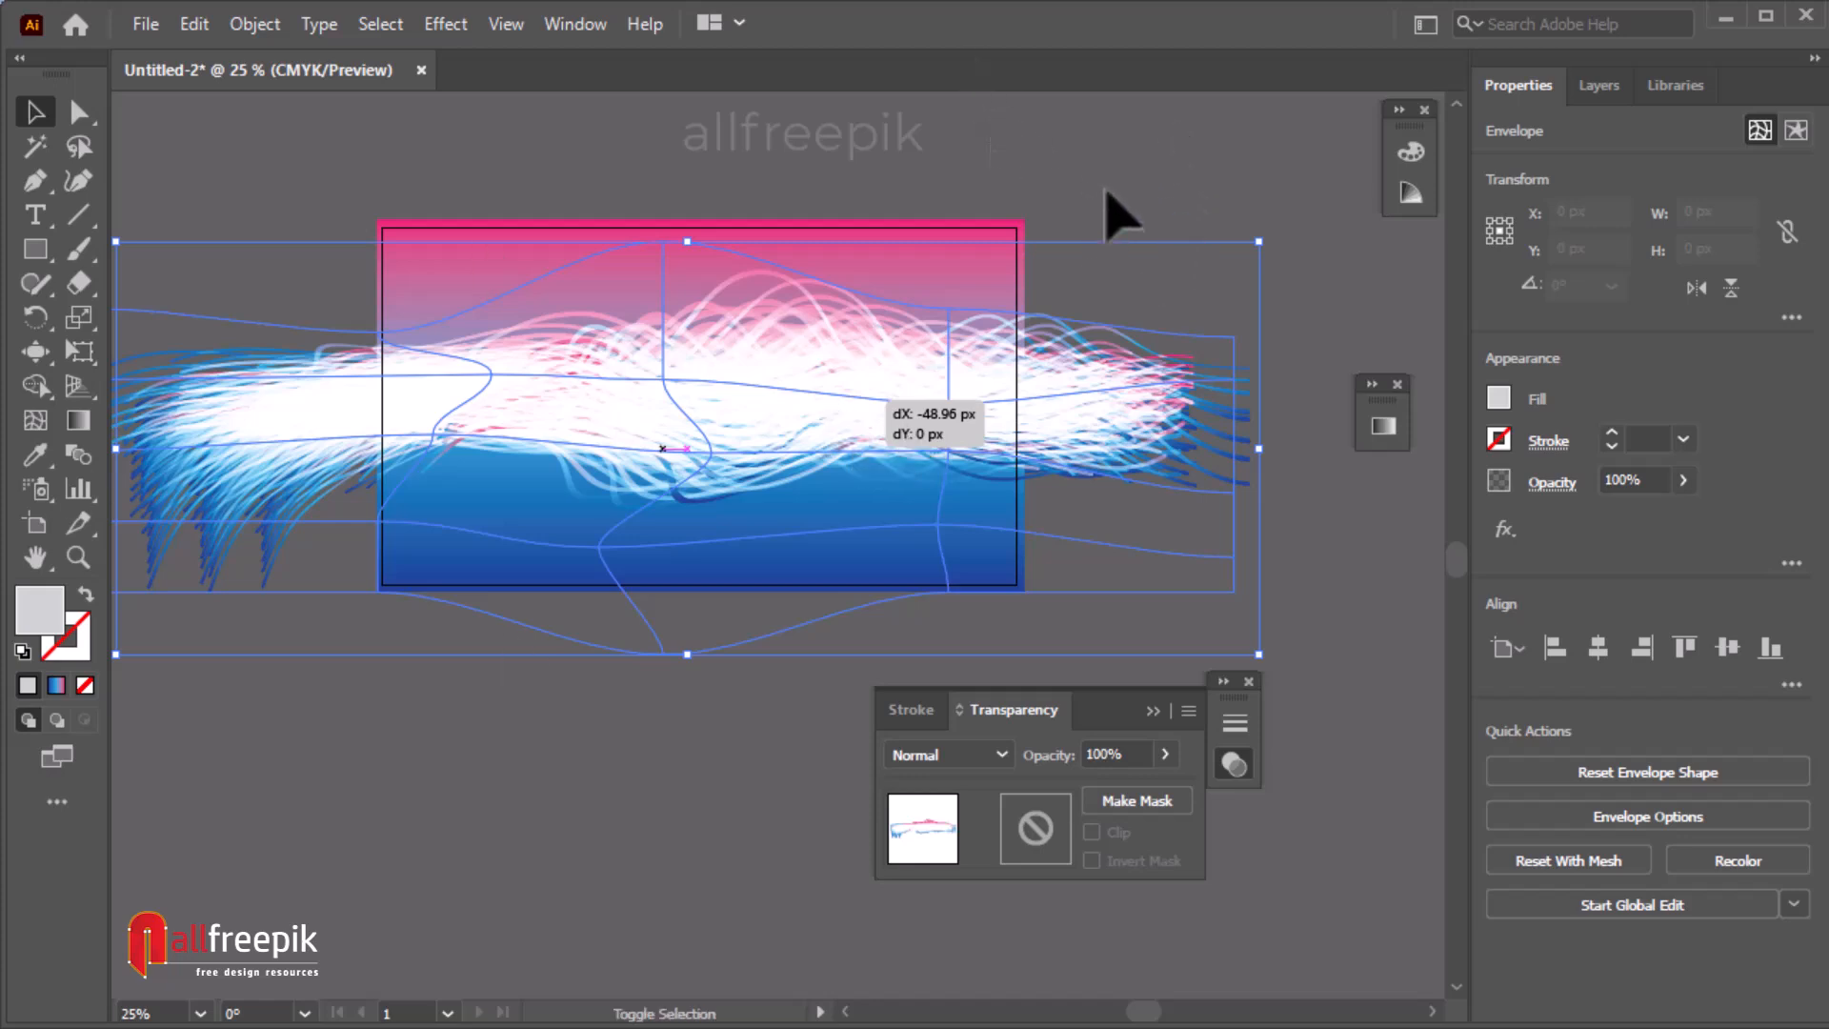
pyautogui.click(1107, 192)
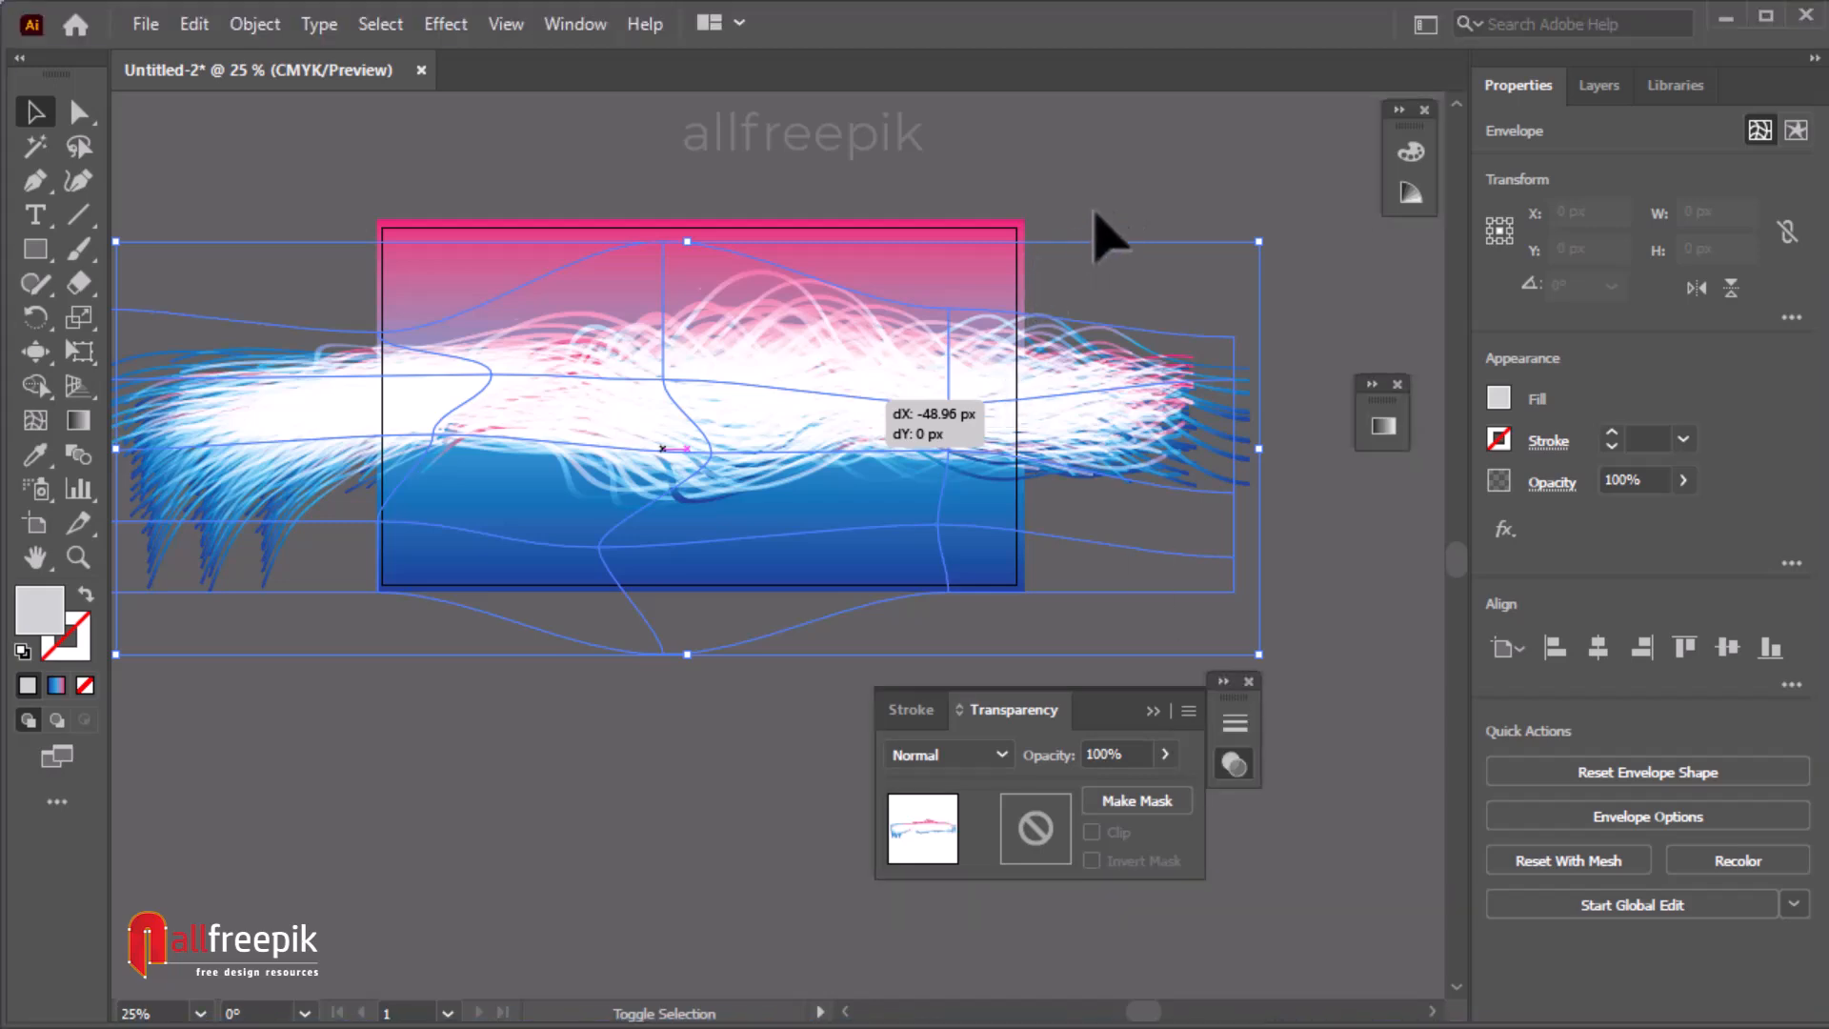
# Draw a rectangle exactly covering the artboard with the Rectangle tool.
pyautogui.hotkey('ctrl', 'space')
pyautogui.click(886, 368)
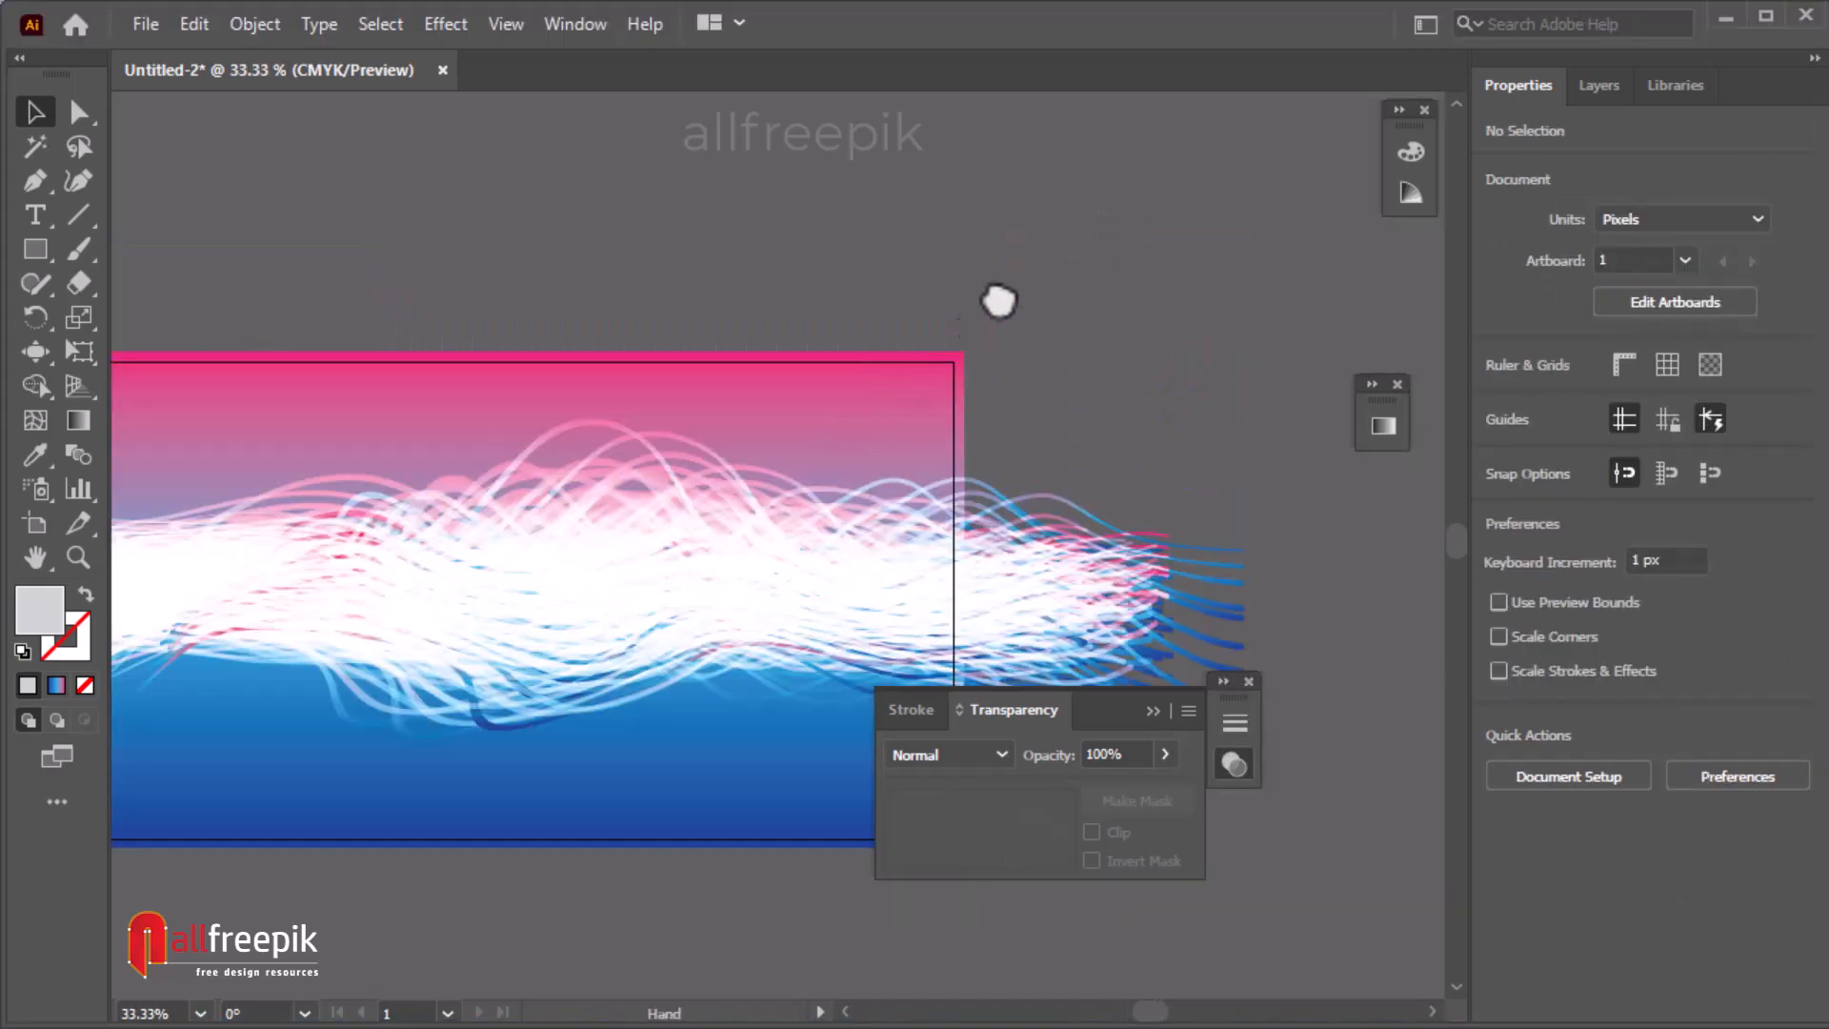
pyautogui.moveTo(971, 323); pyautogui.dragTo(1058, 263)
pyautogui.click(35, 249)
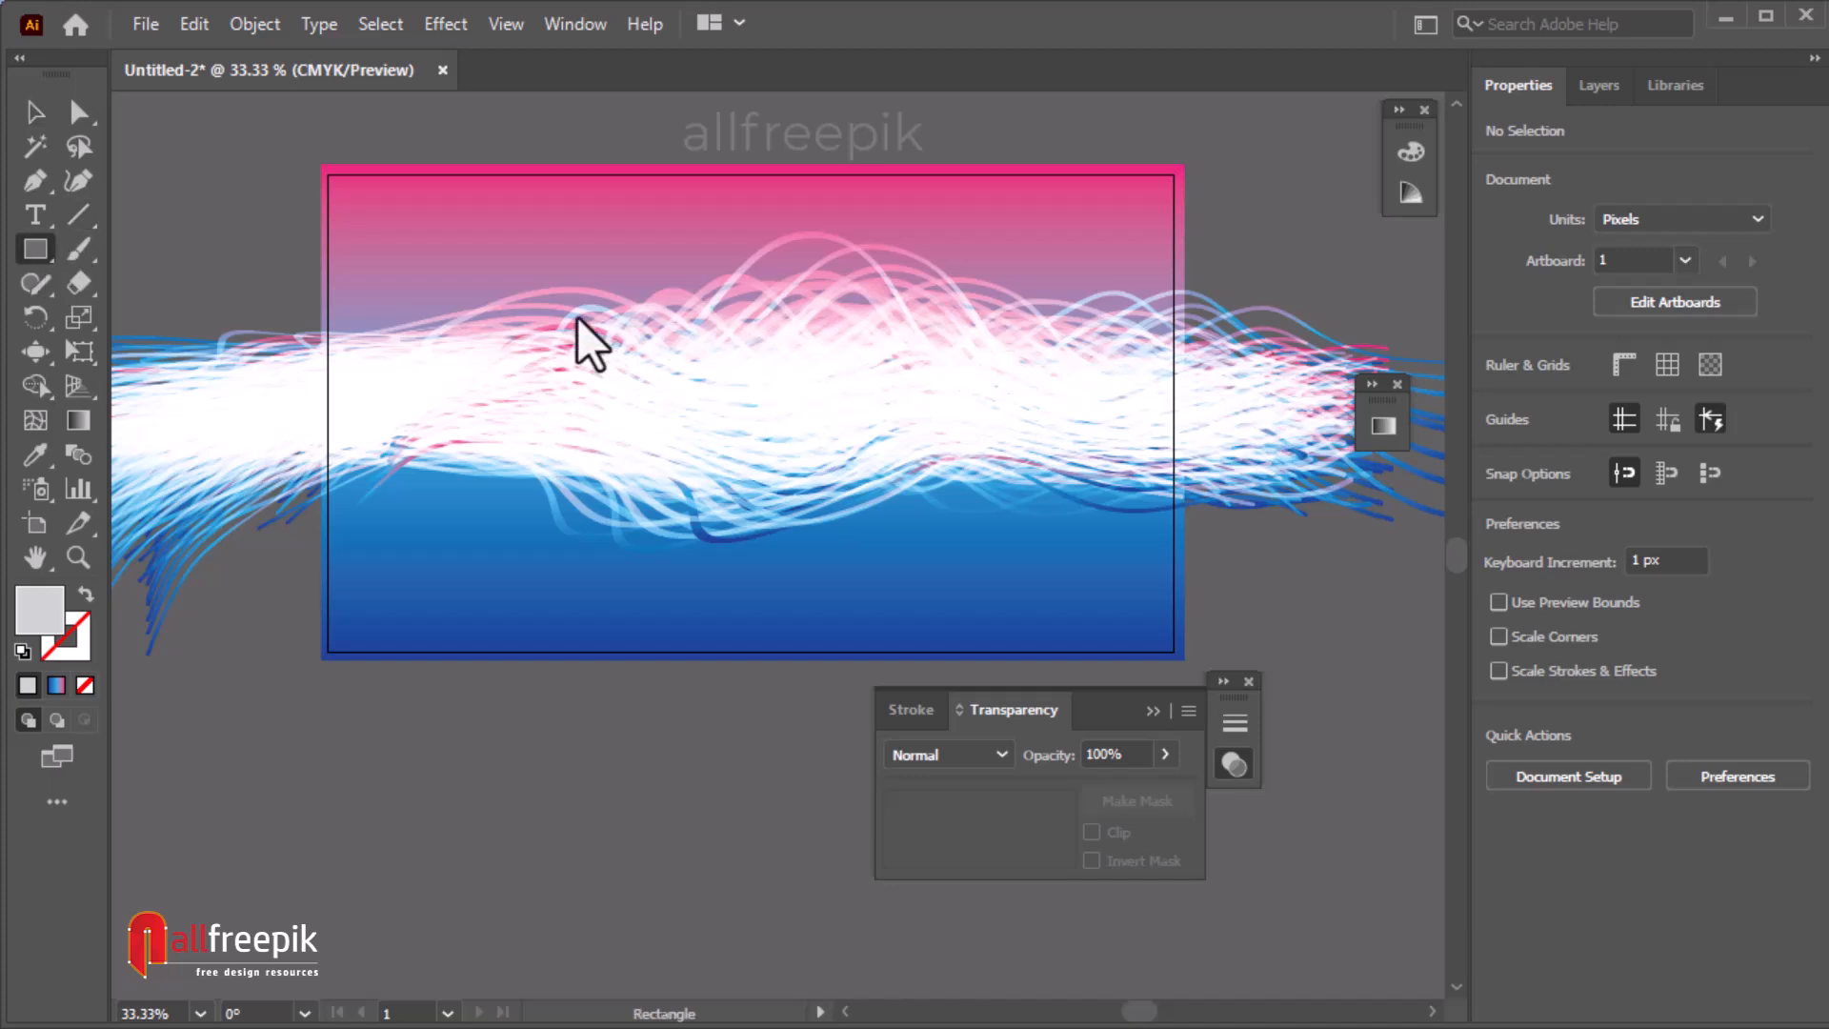
pyautogui.moveTo(322, 157); pyautogui.dragTo(1185, 660)
# Select the rectangle and the enveloped strokes together and make a clipping mask, then deselect.
pyautogui.press('v')
pyautogui.moveTo(219, 180); pyautogui.dragTo(636, 697)
pyautogui.rightClick(615, 398)
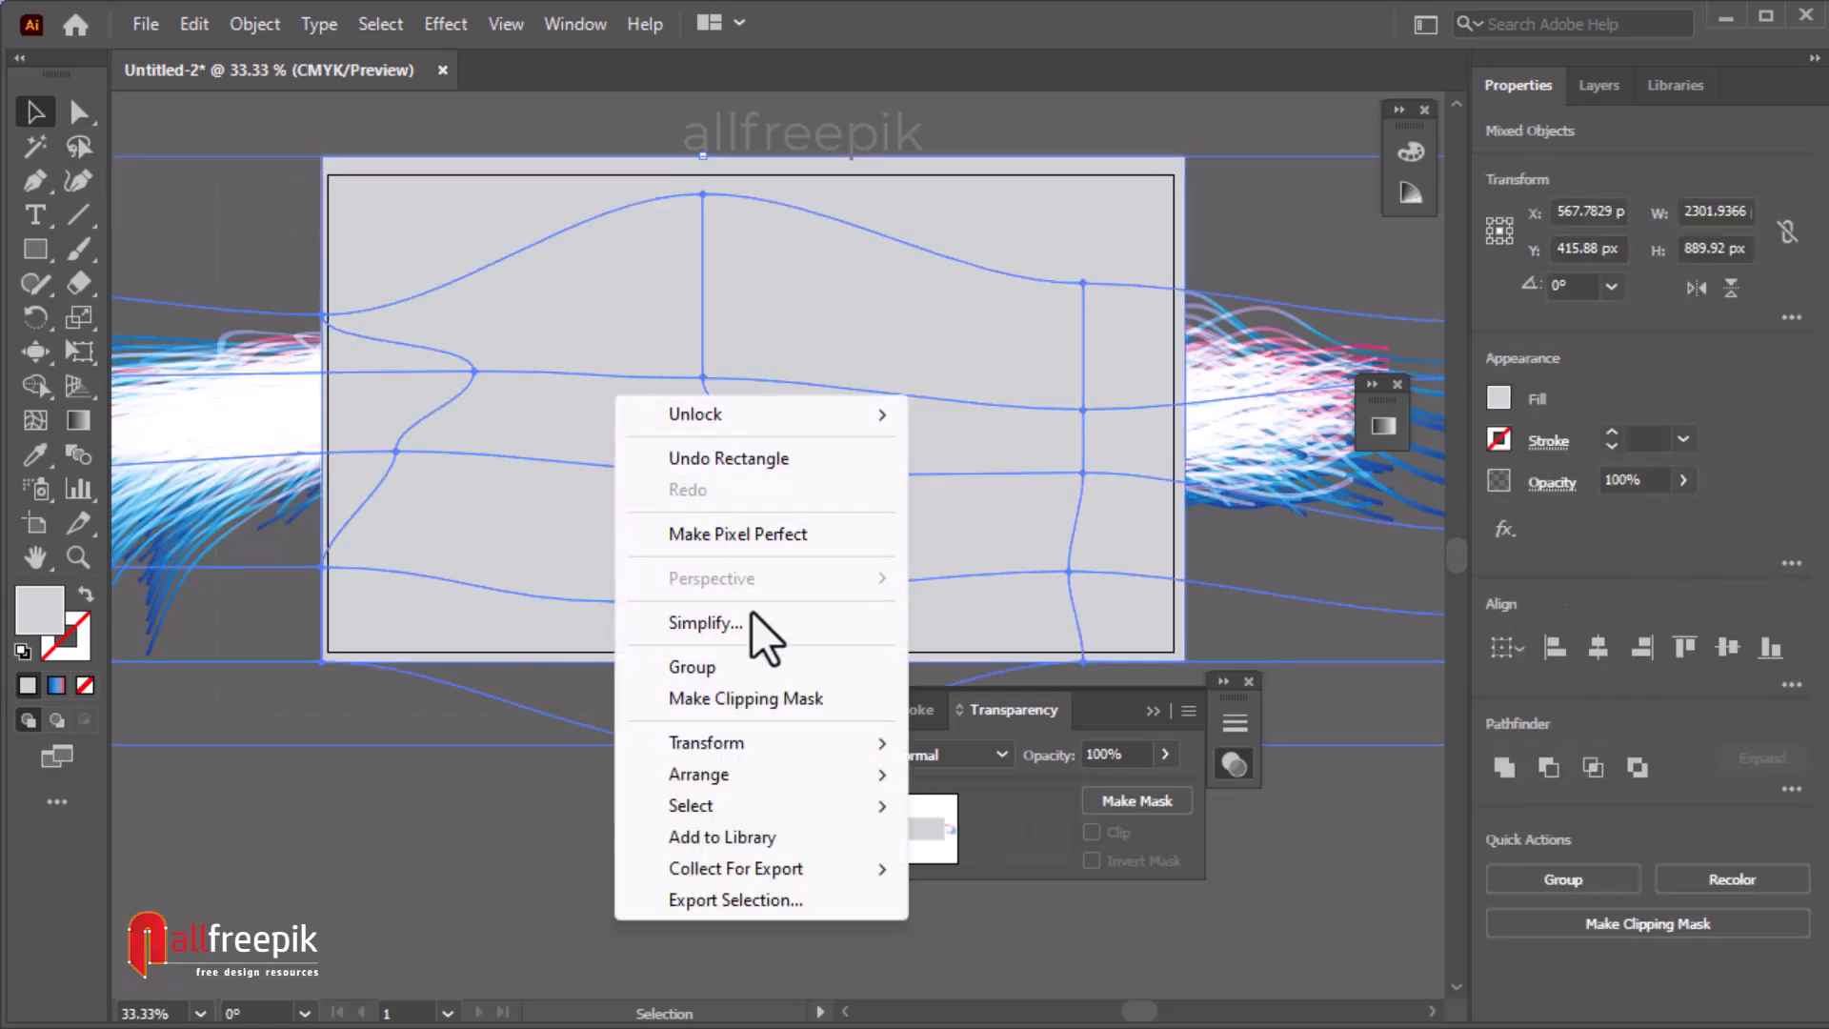
pyautogui.click(753, 701)
pyautogui.click(282, 233)
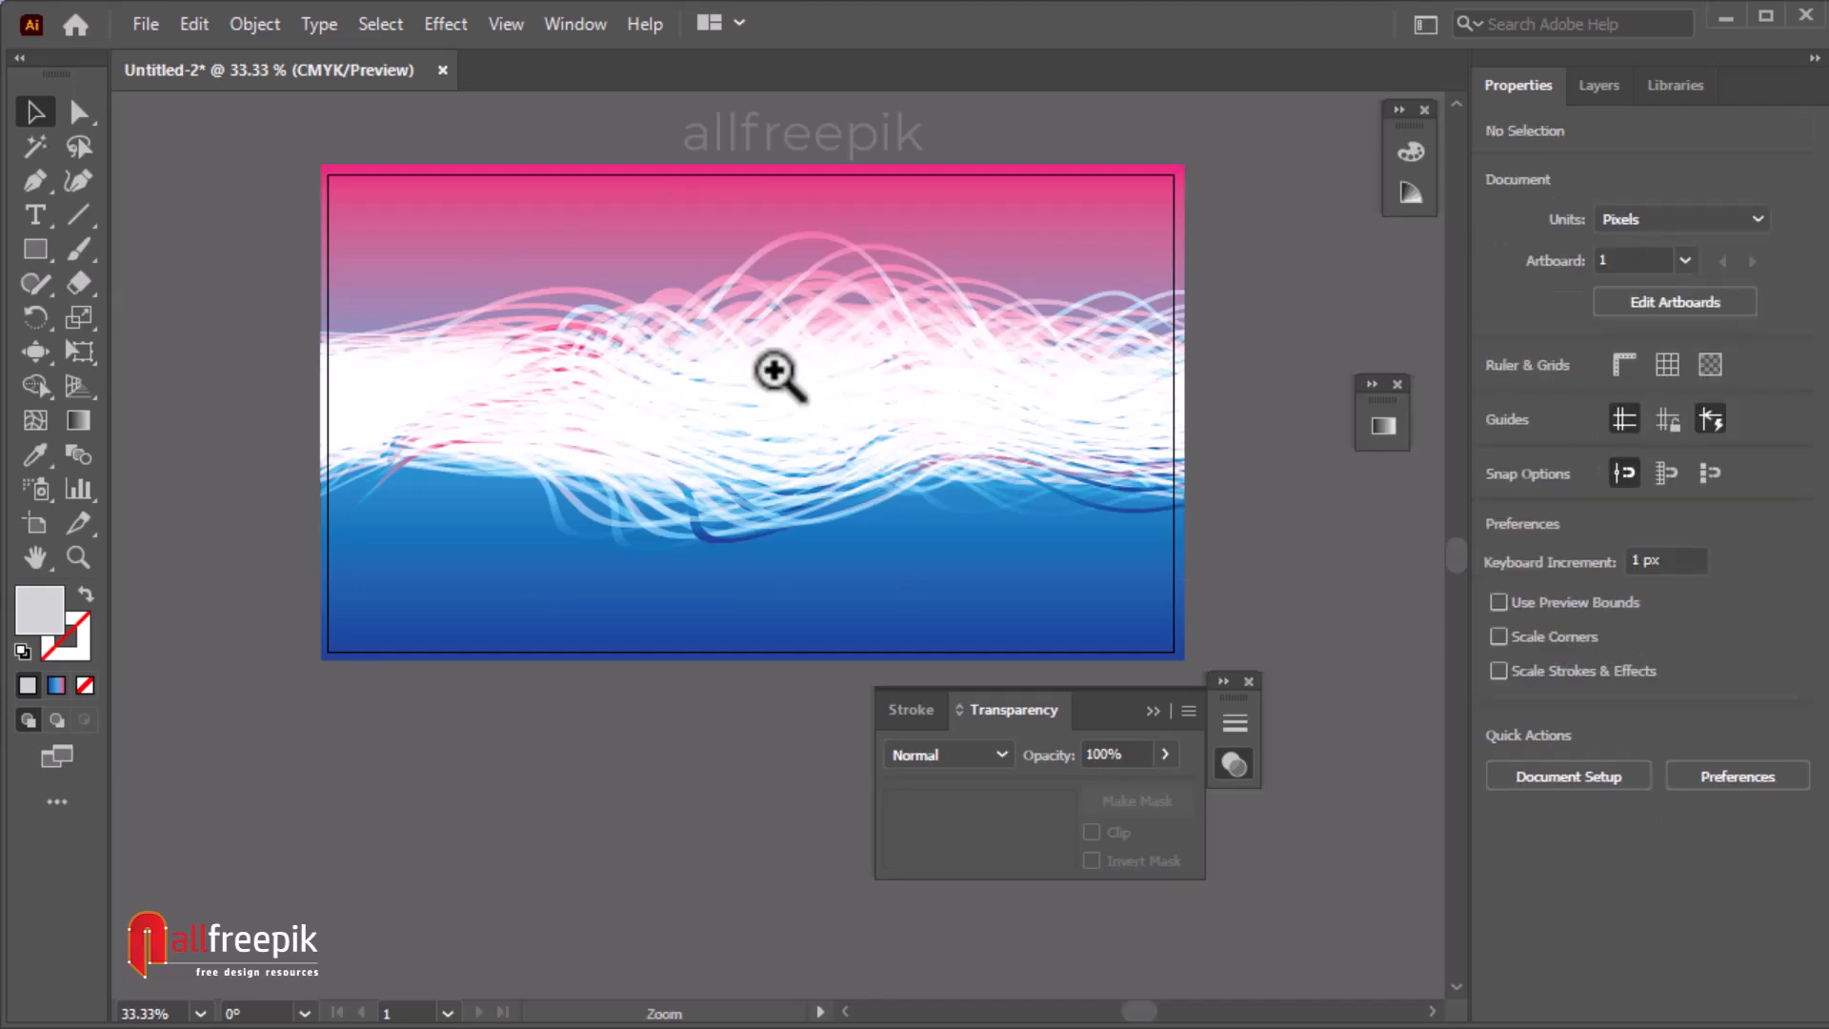
# Collapse the Transparency panel to its icon and move it aside of the artboard.
pyautogui.keyDown('ctrl'); pyautogui.click(776, 374); pyautogui.keyUp('ctrl')
pyautogui.moveTo(800, 467); pyautogui.dragTo(895, 292)
pyautogui.moveTo(766, 492); pyautogui.dragTo(690, 559)
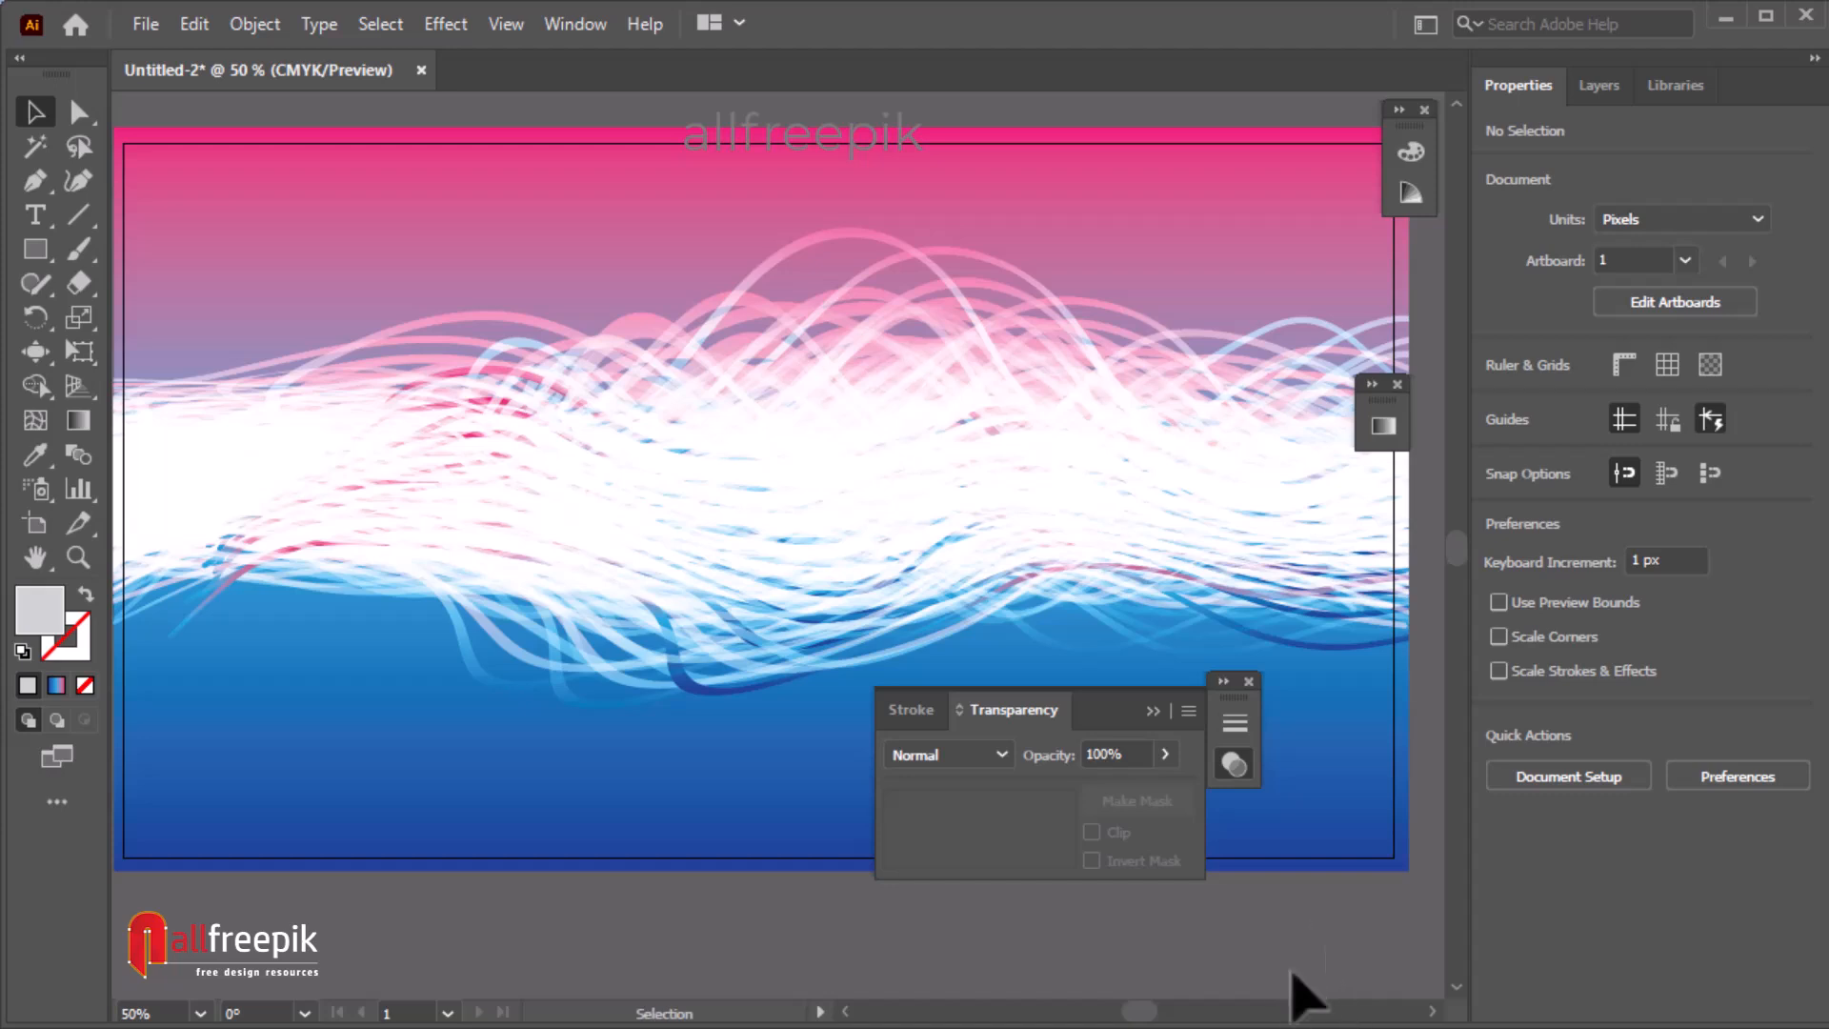
pyautogui.click(1235, 764)
pyautogui.moveTo(1245, 706); pyautogui.dragTo(1379, 600)
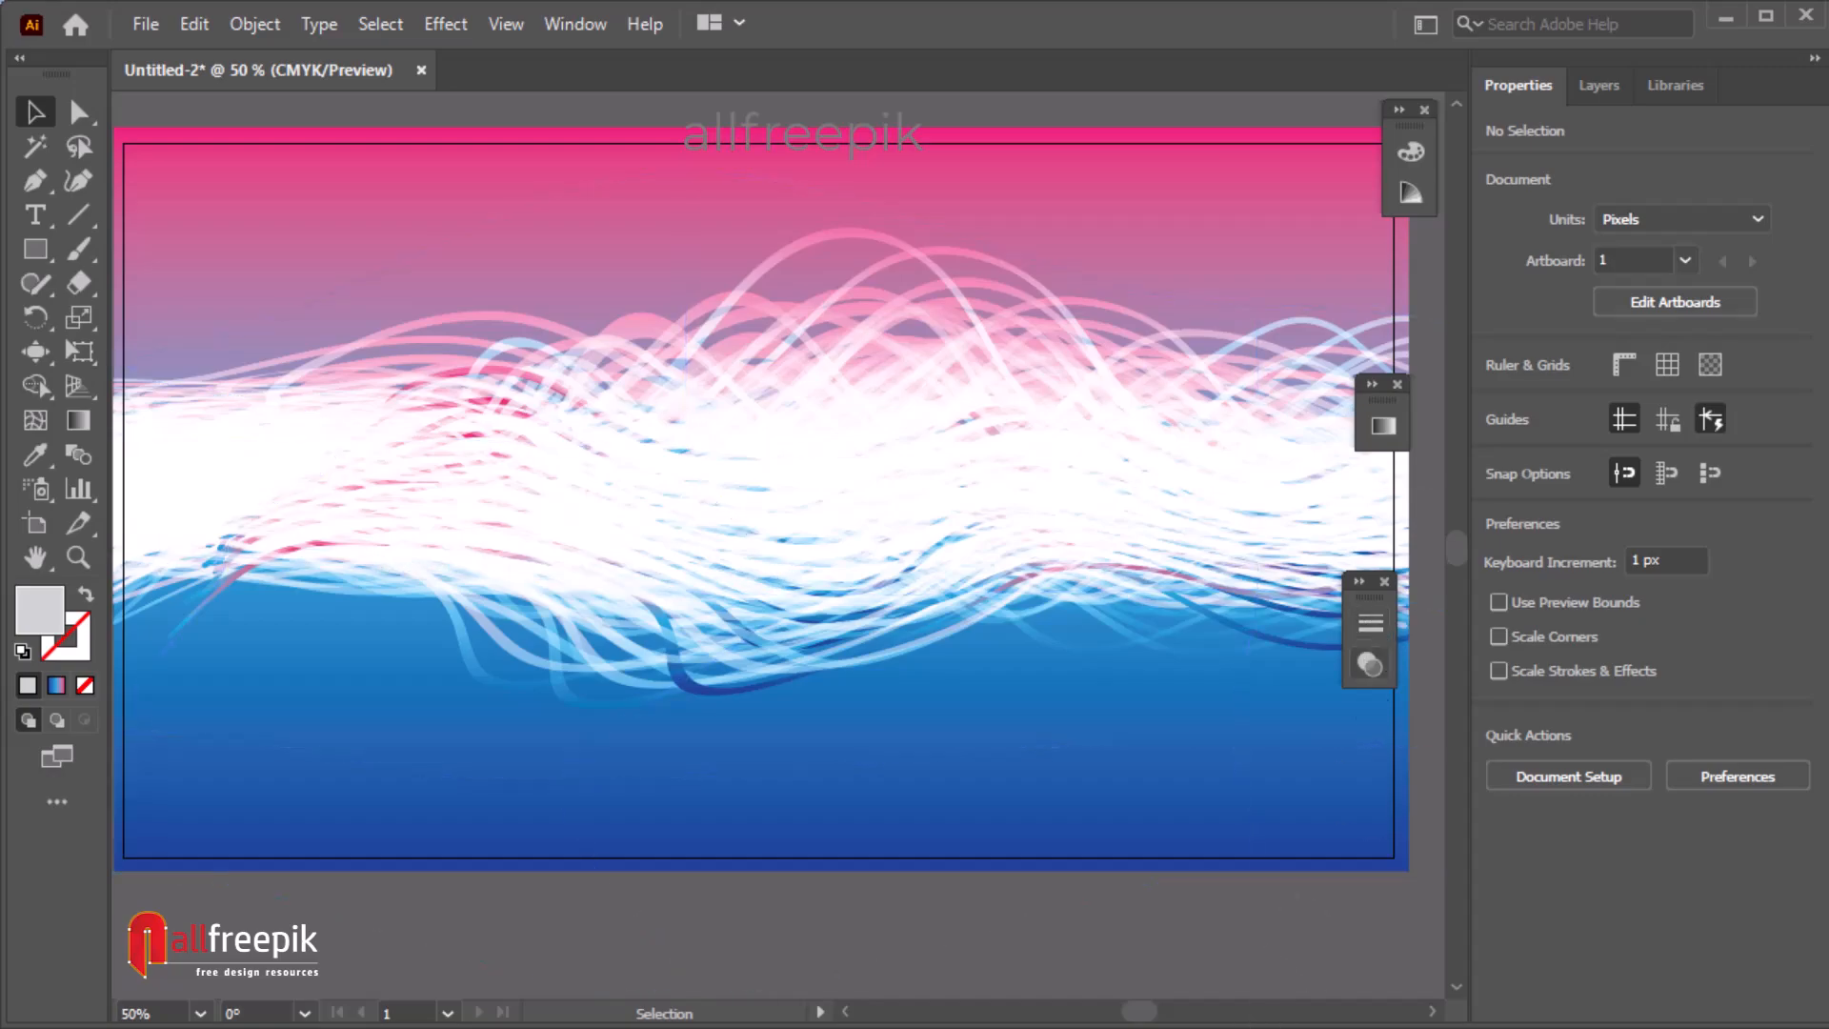